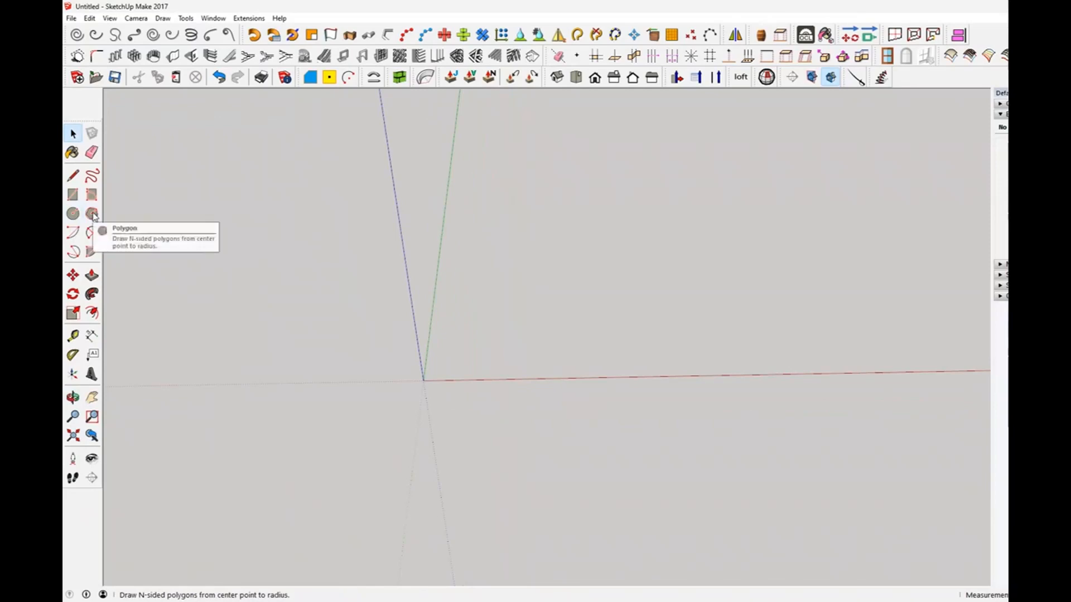
# - Draw a six-sided polygon centred on the origin, with one corner on the red axis
pyautogui.click(94, 215)
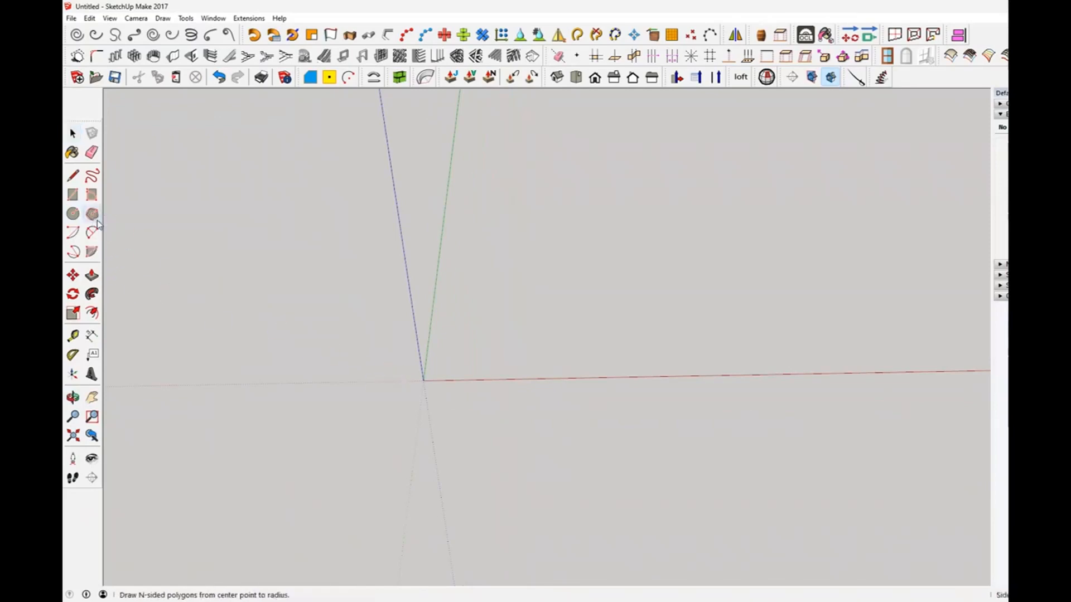
pyautogui.click(424, 380)
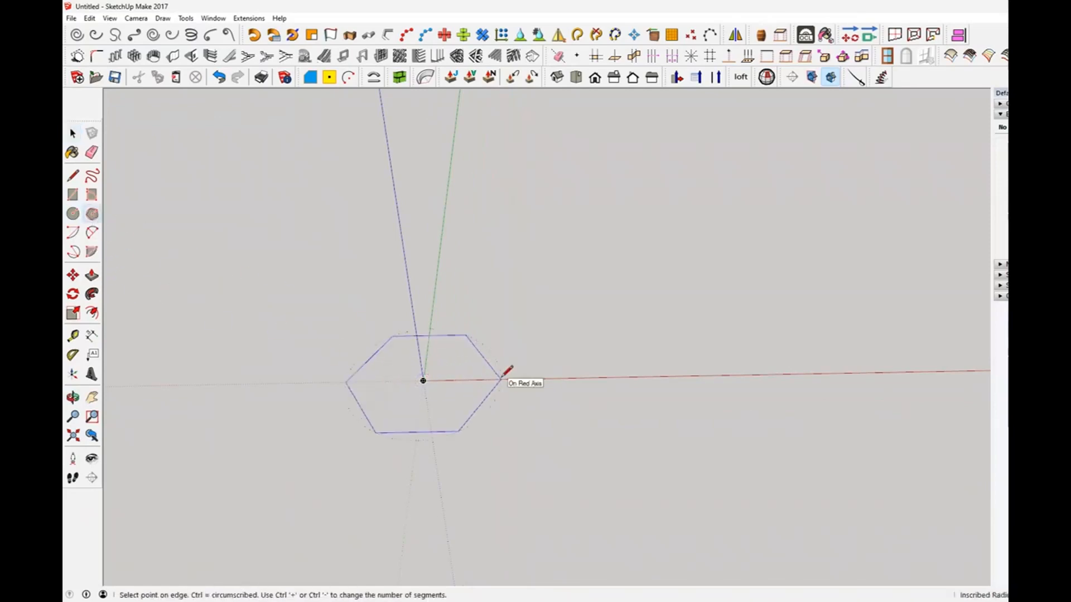
pyautogui.click(502, 377)
pyautogui.moveTo(505, 385); pyautogui.dragTo(507, 452, button='middle')
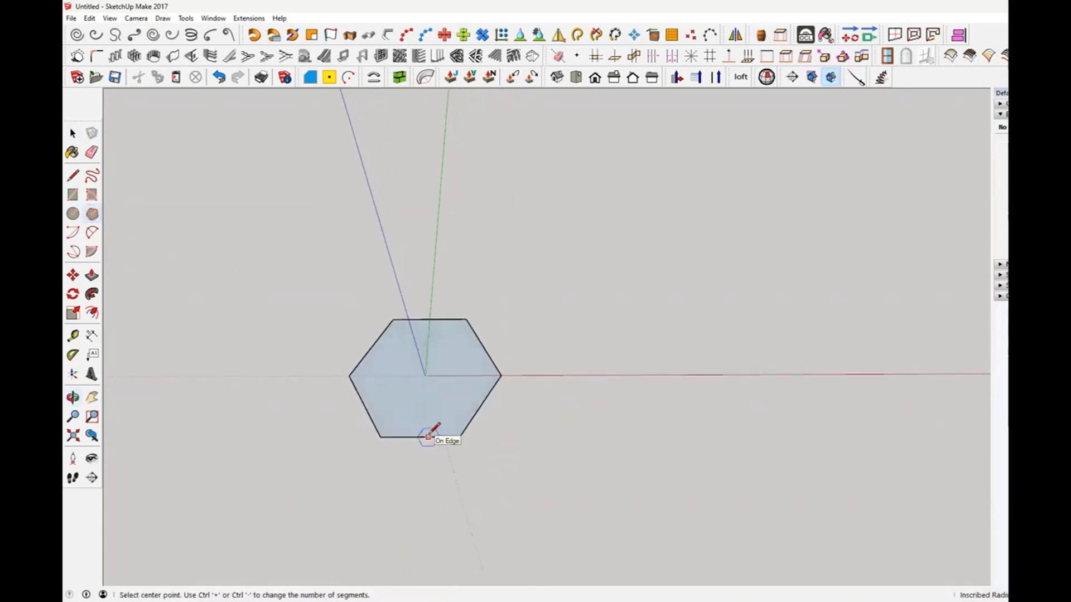
# - Change the polygon's number of sides to 8
pyautogui.press('space')
pyautogui.click(471, 424)
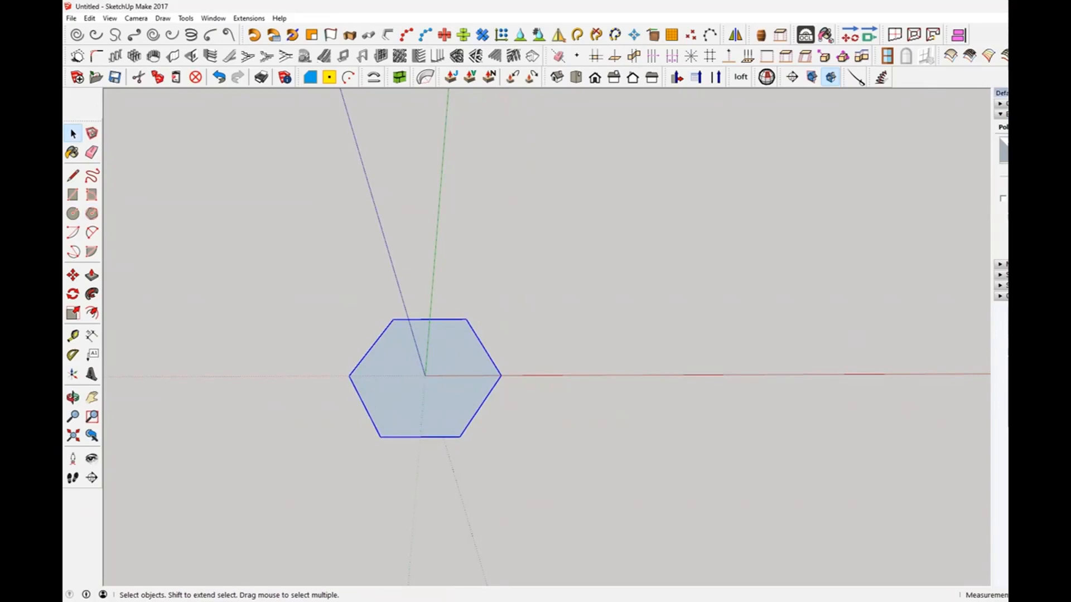
pyautogui.press('Return')
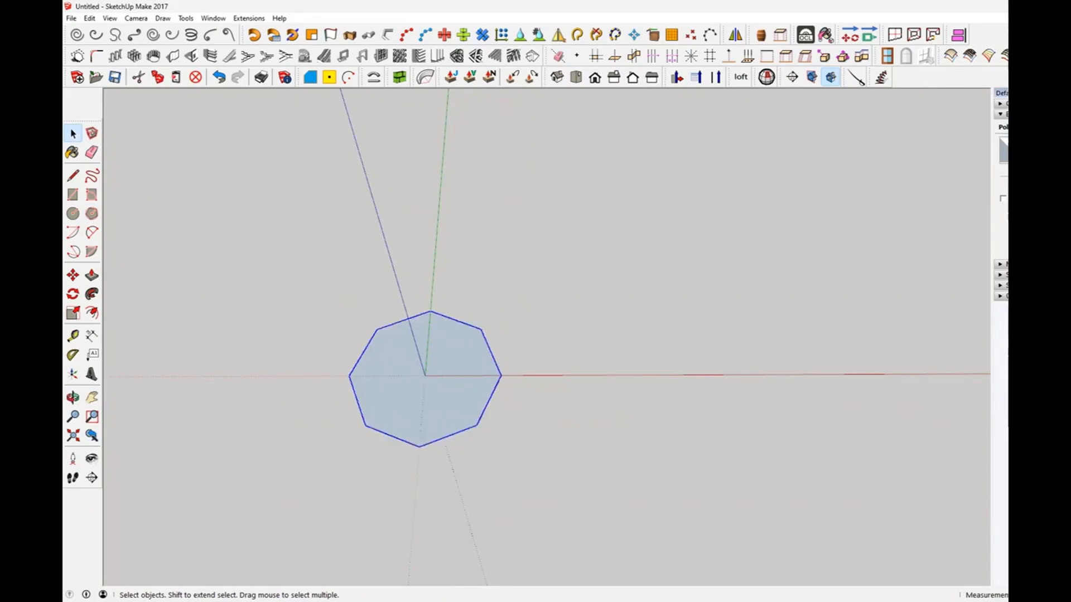
# - Reverse the octagon's face so its front side points up
pyautogui.moveTo(586, 394); pyautogui.dragTo(597, 410, button='middle')
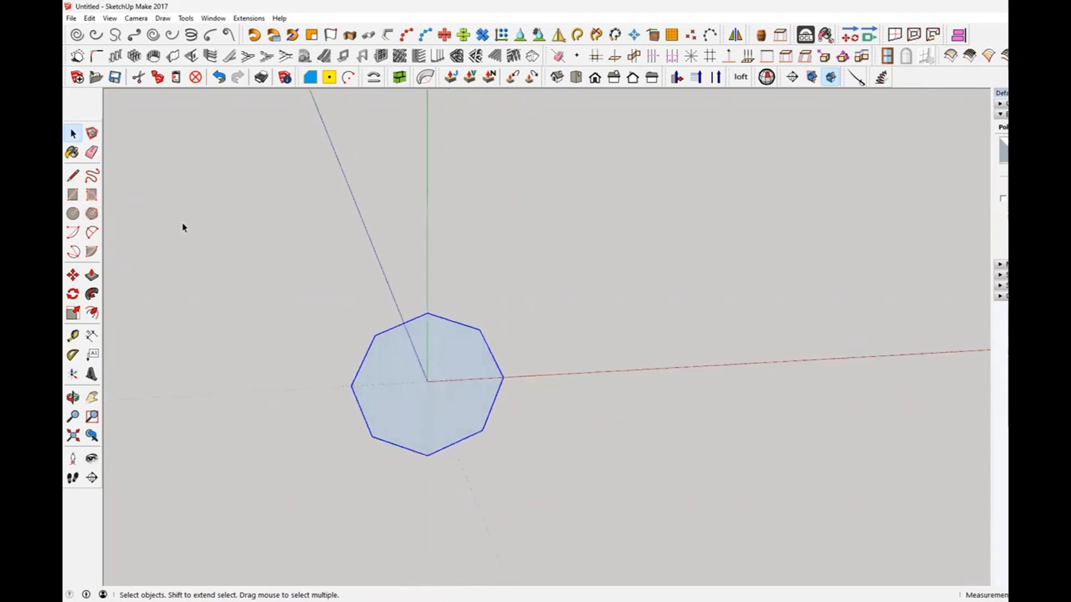
pyautogui.rightClick(391, 383)
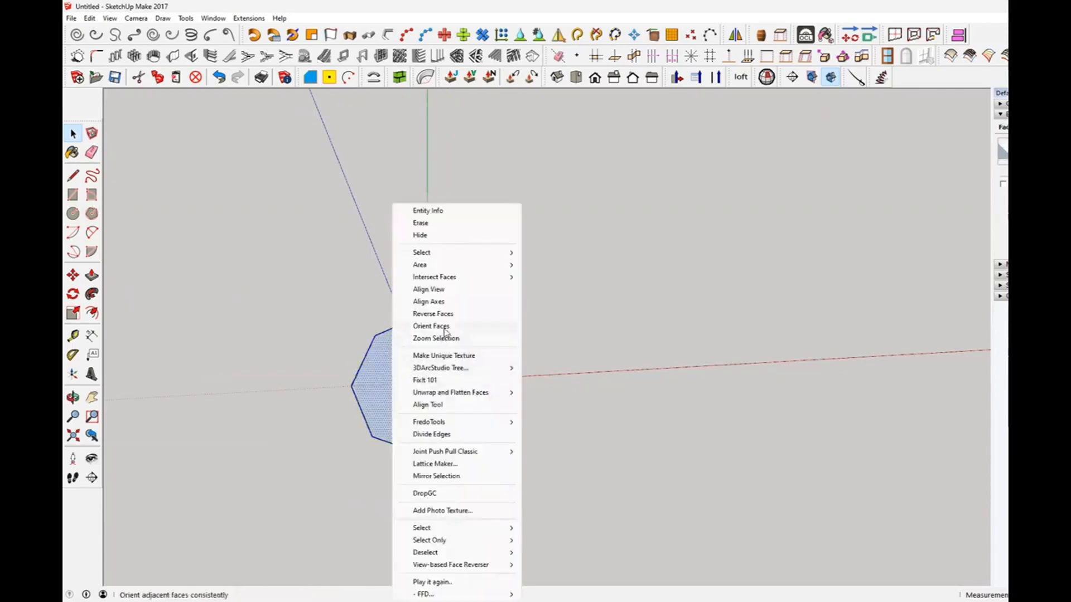
pyautogui.click(447, 311)
pyautogui.moveTo(508, 418); pyautogui.dragTo(477, 299, button='middle')
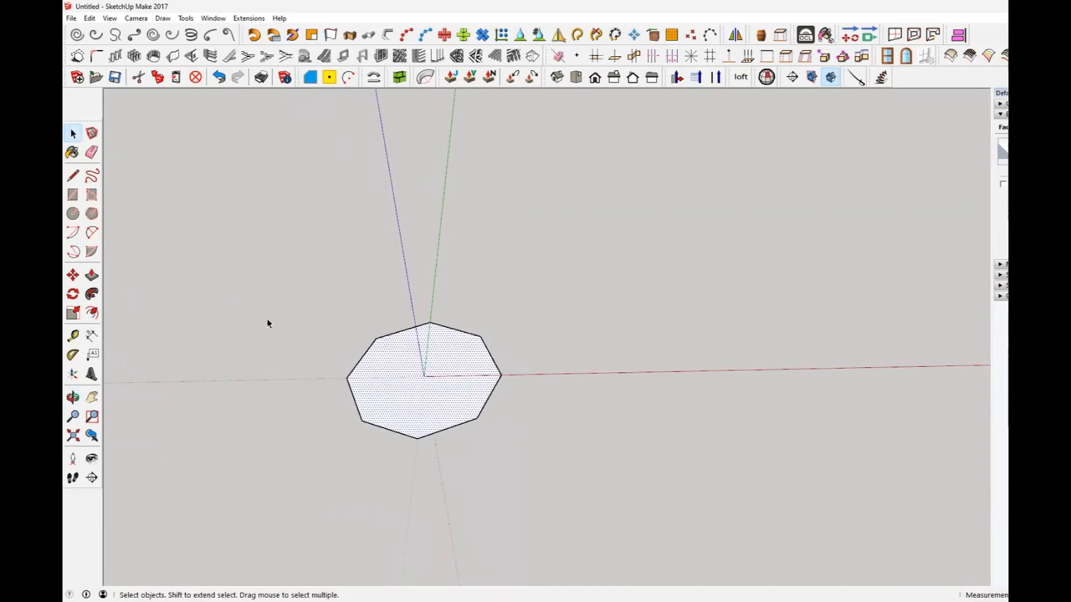
# - Draw four lines between opposite corners of the octagon, dividing it into eight triangular faces
pyautogui.click(73, 175)
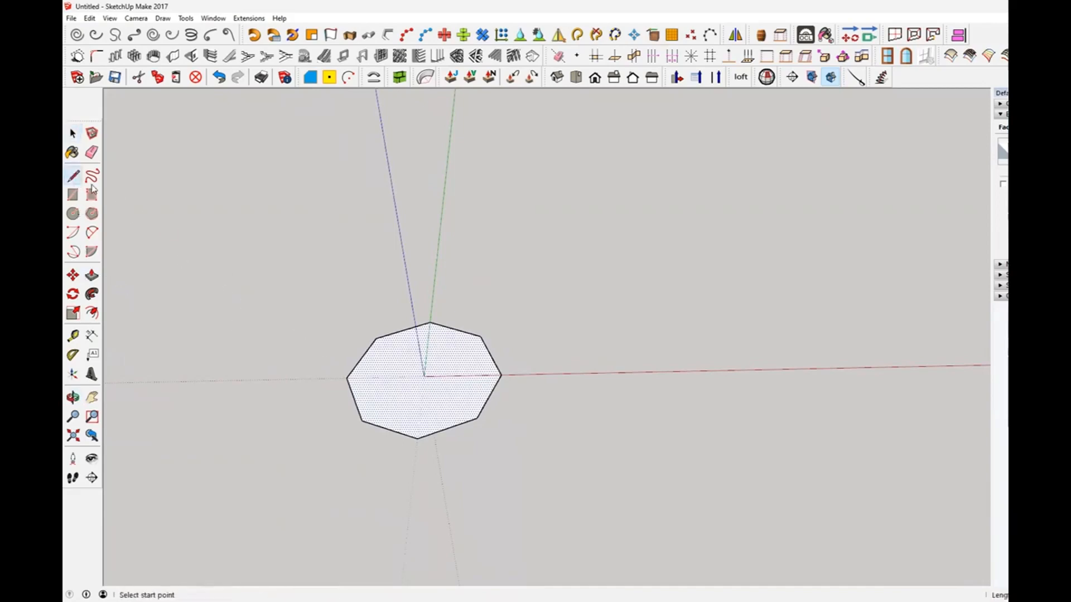
pyautogui.click(346, 377)
pyautogui.click(501, 375)
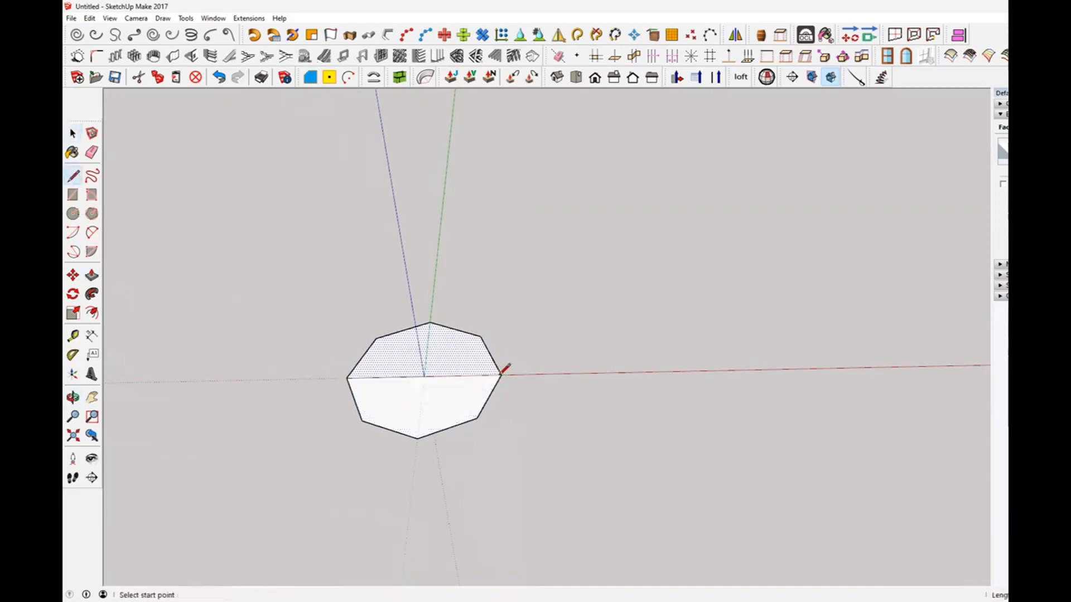
pyautogui.click(480, 337)
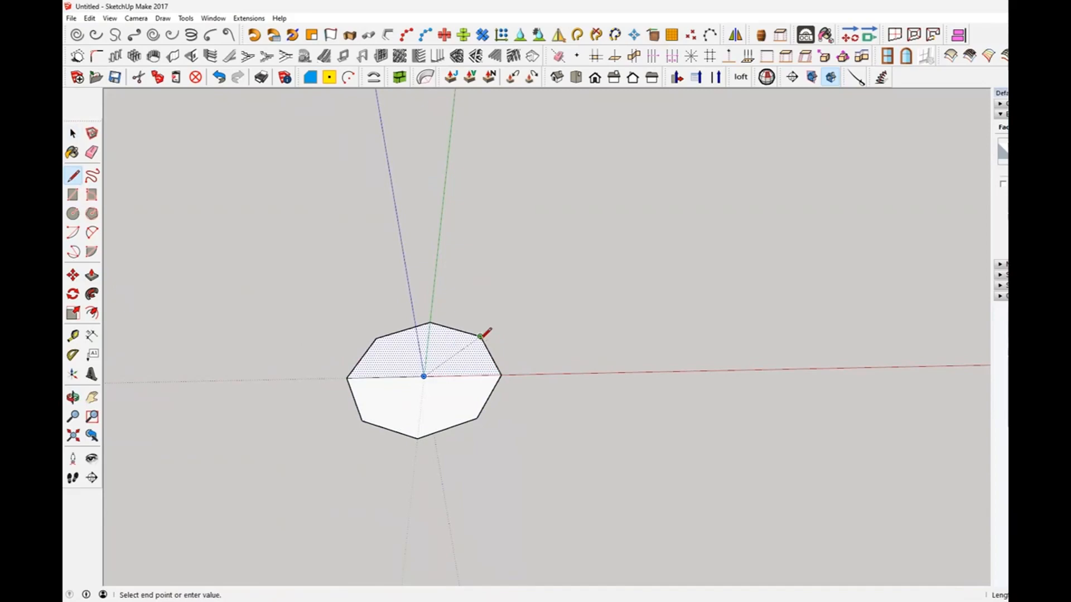
pyautogui.click(362, 420)
pyautogui.click(376, 338)
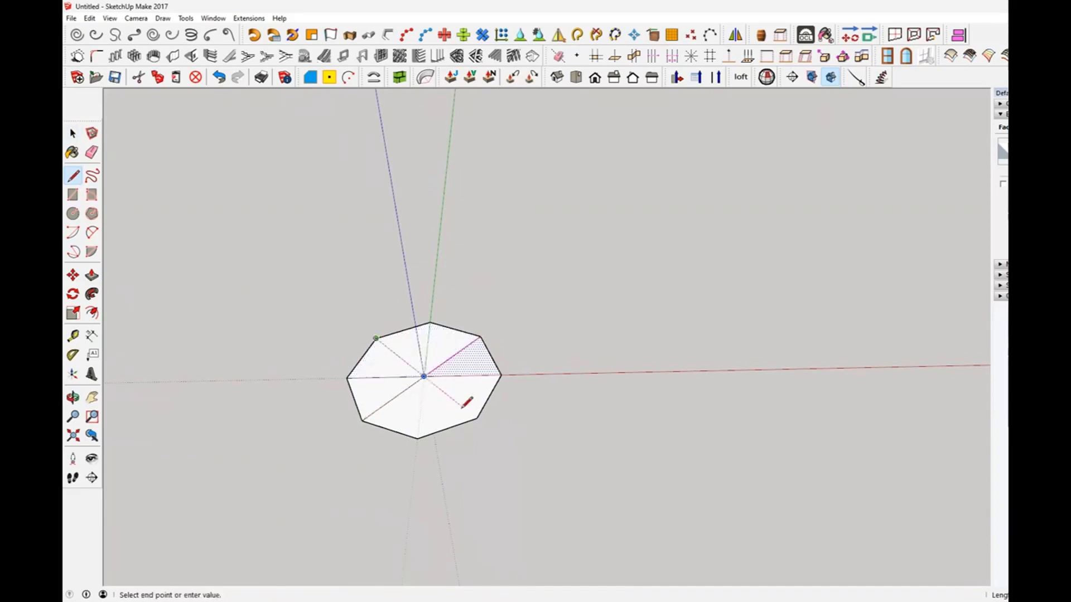
pyautogui.click(477, 417)
pyautogui.click(430, 323)
pyautogui.click(417, 437)
pyautogui.moveTo(425, 411); pyautogui.dragTo(437, 383, button='middle')
# - Group all faces and edges of the divided octagon
pyautogui.click(73, 134)
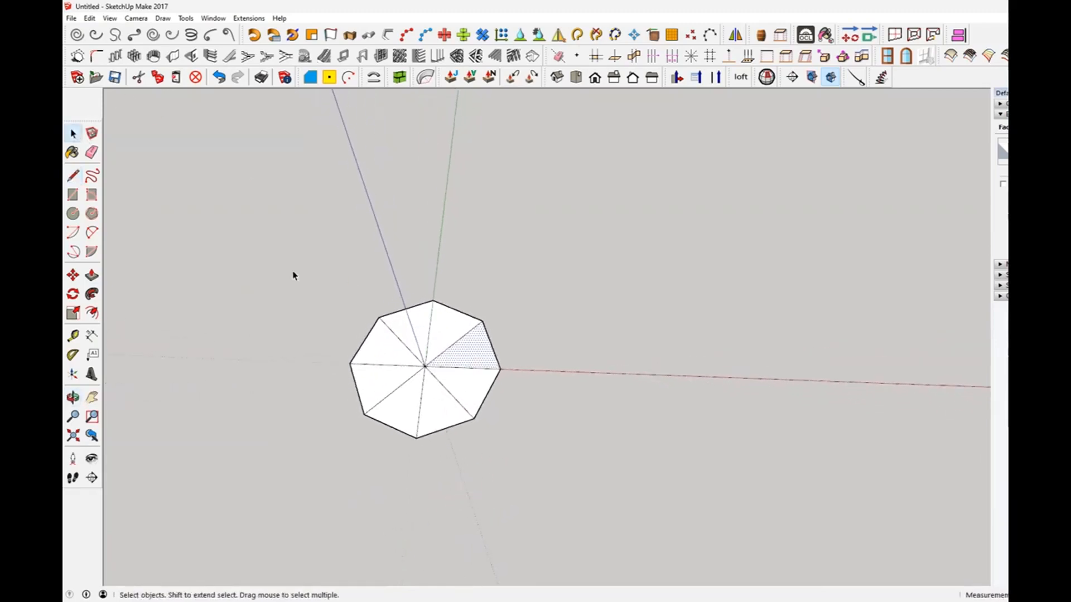
pyautogui.moveTo(298, 244); pyautogui.dragTo(575, 488)
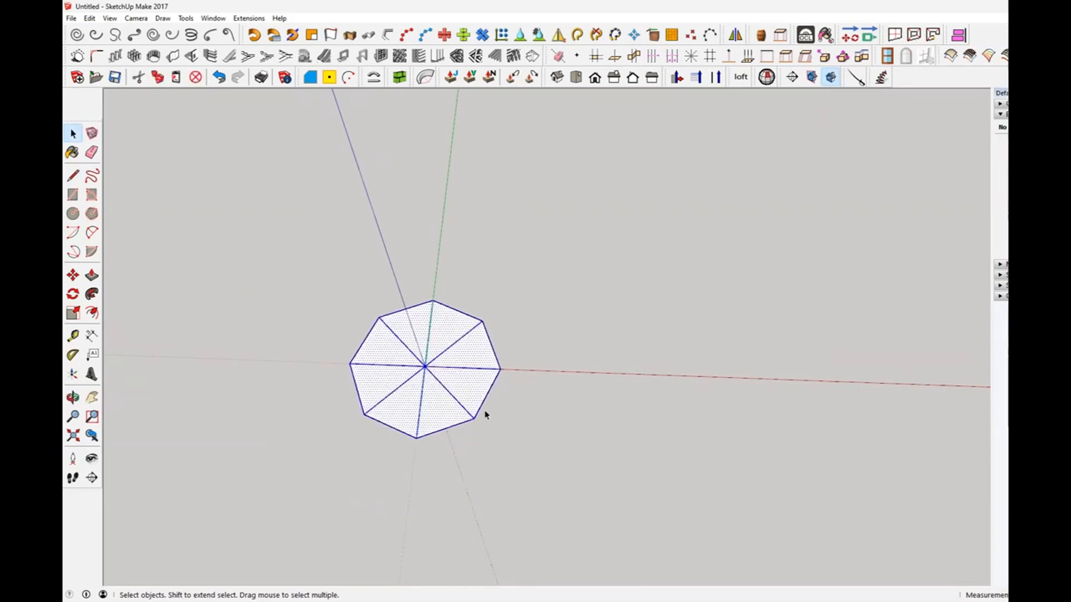
pyautogui.rightClick(466, 396)
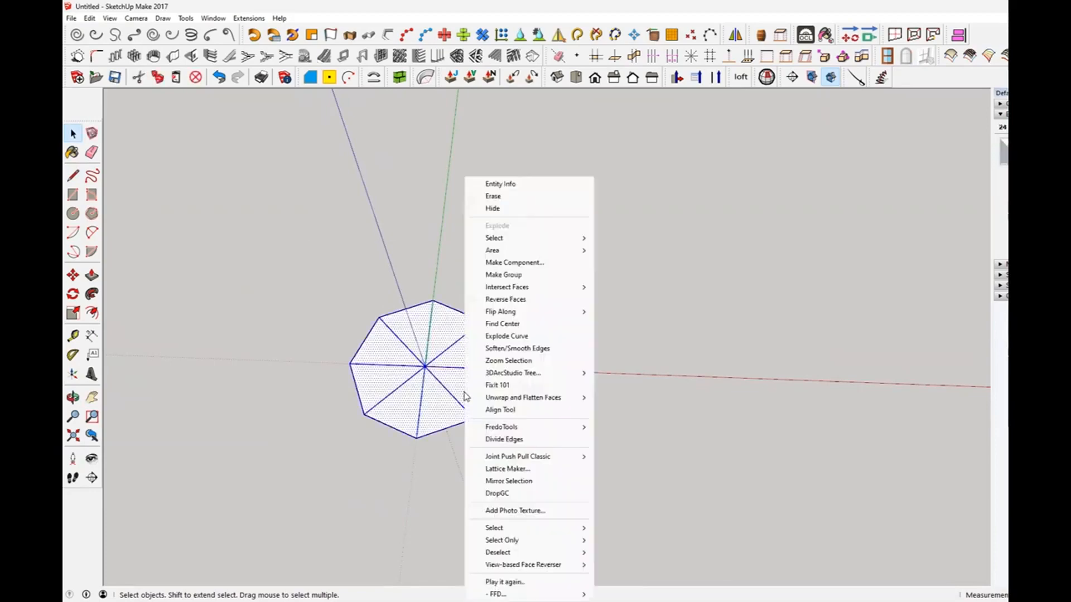
pyautogui.click(519, 277)
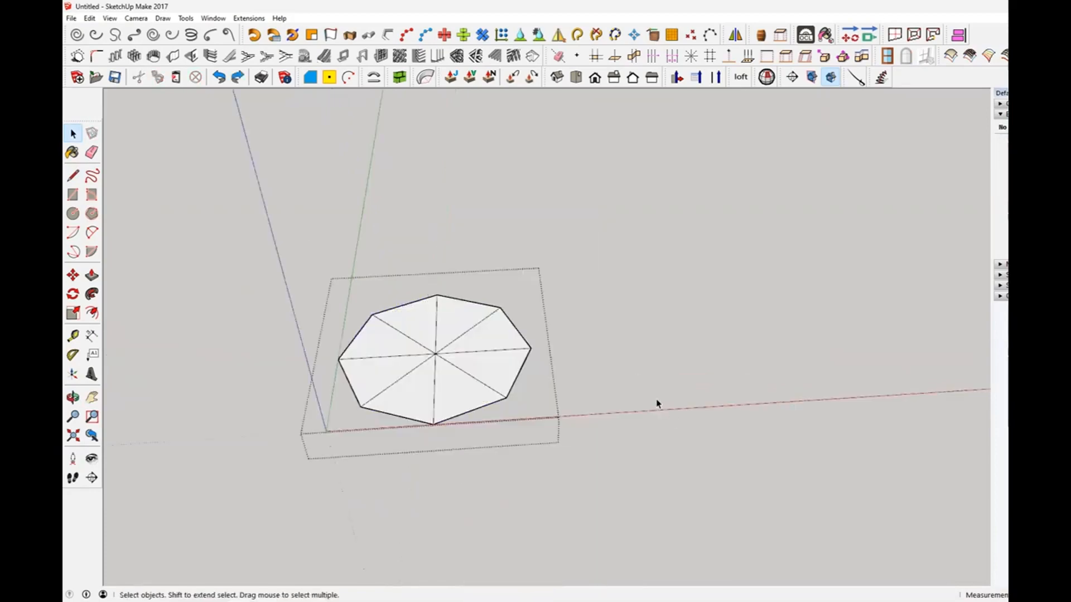
# - Open the octagon group for editing to examine where its local axes sit, and leave the group again
pyautogui.click(658, 404)
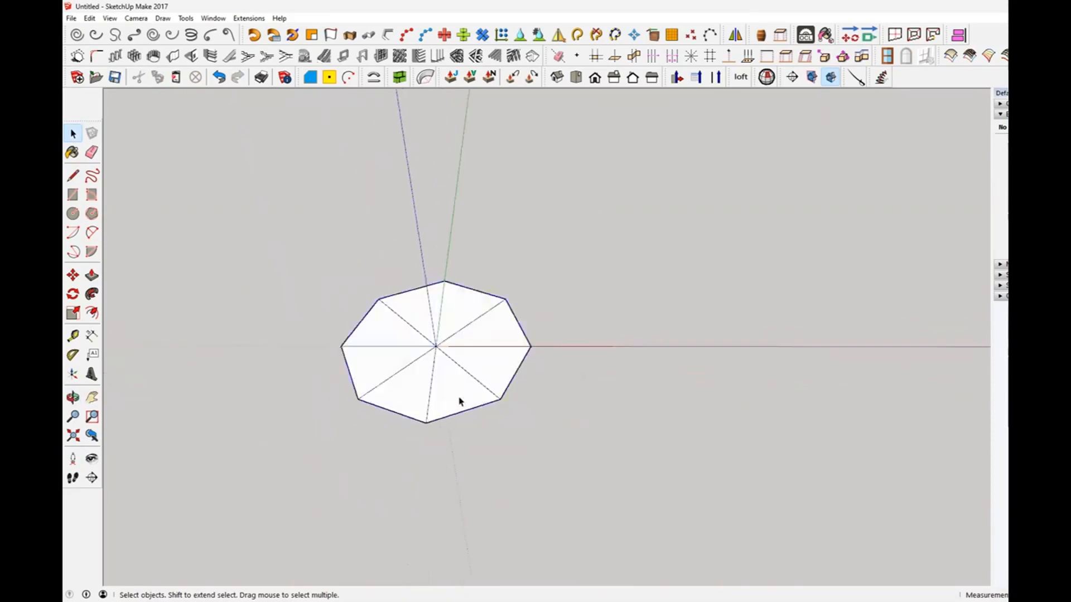
pyautogui.click(460, 402)
pyautogui.doubleClick(460, 402)
pyautogui.click(579, 459)
# - Convert the octagon group into a component with its axes origin placed at the octagon's centre
pyautogui.click(486, 394)
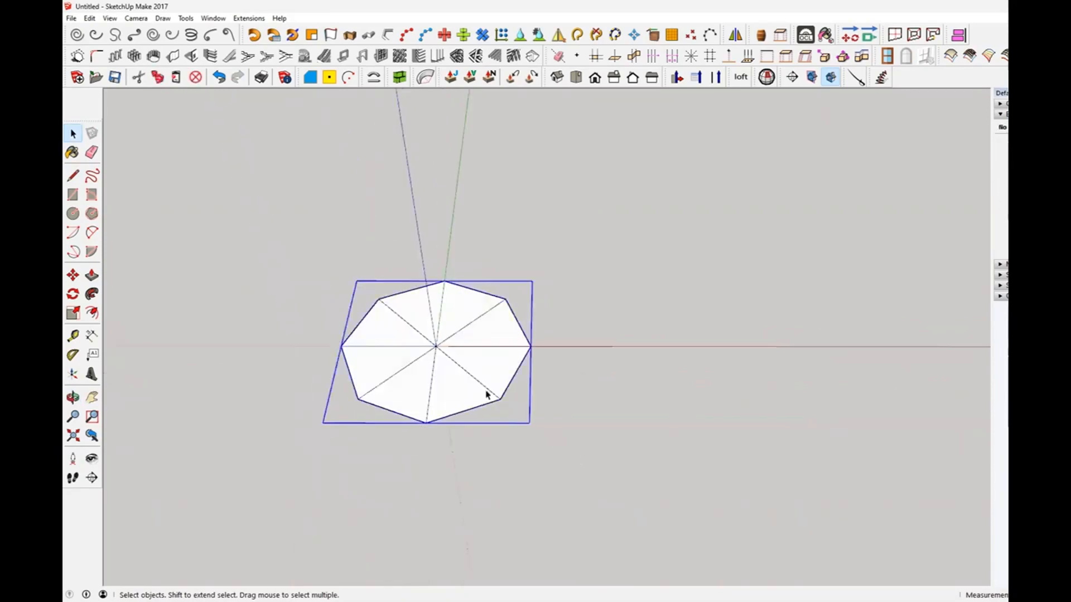
pyautogui.rightClick(453, 370)
pyautogui.click(540, 242)
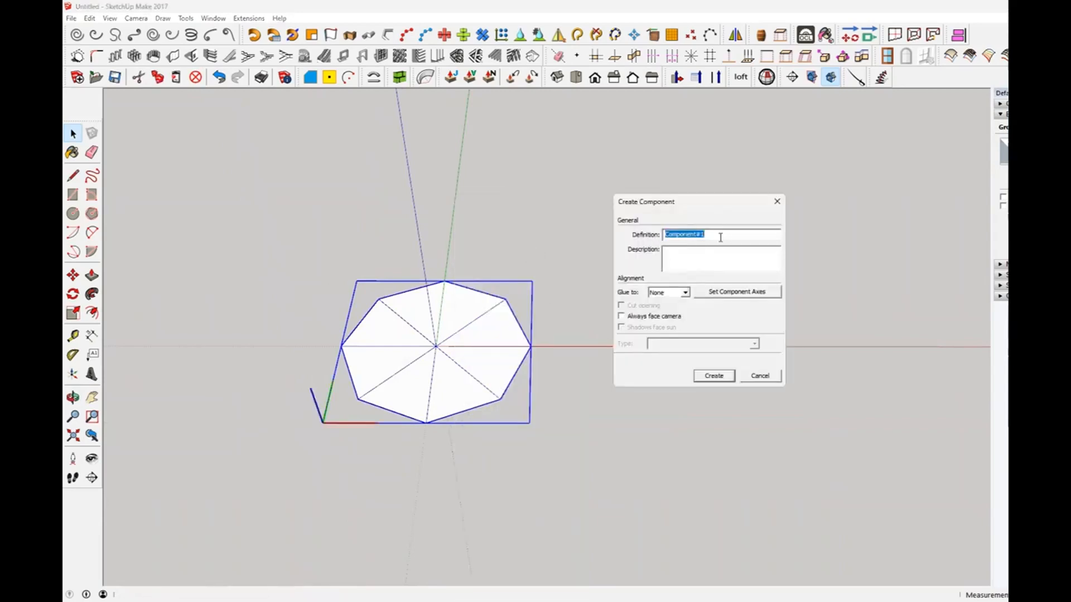
pyautogui.click(735, 296)
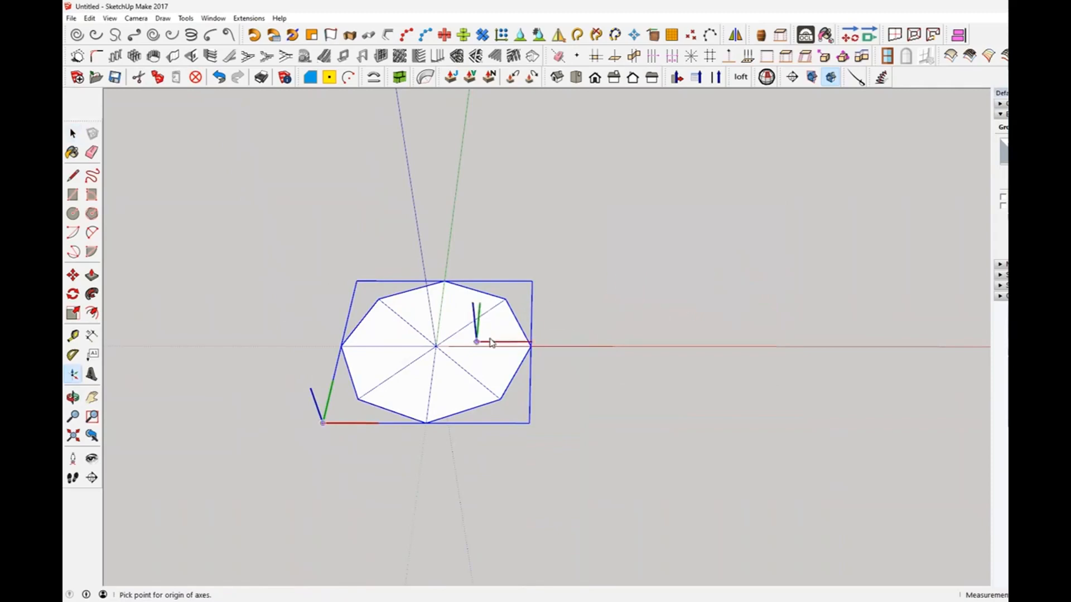
pyautogui.click(440, 350)
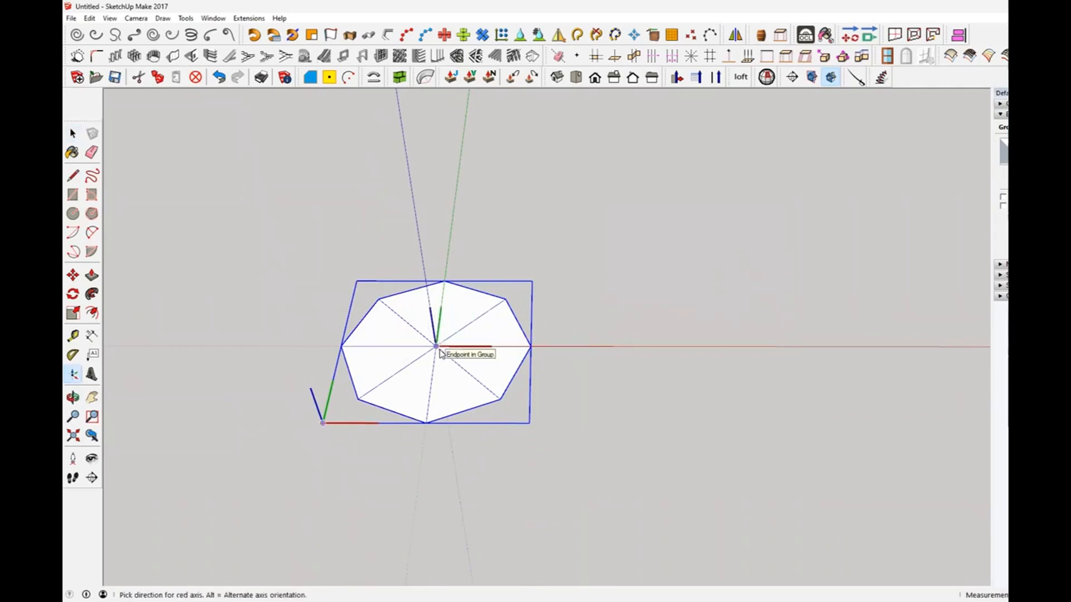
pyautogui.doubleClick(440, 350)
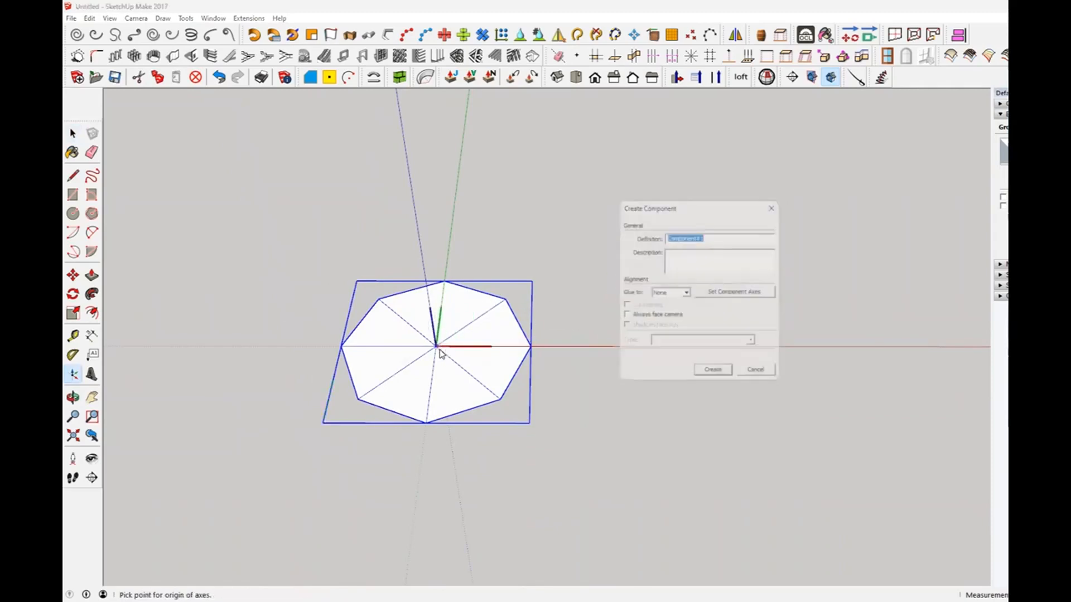
pyautogui.click(715, 377)
pyautogui.moveTo(701, 387); pyautogui.dragTo(578, 356, button='middle')
pyautogui.click(591, 403)
pyautogui.click(474, 389)
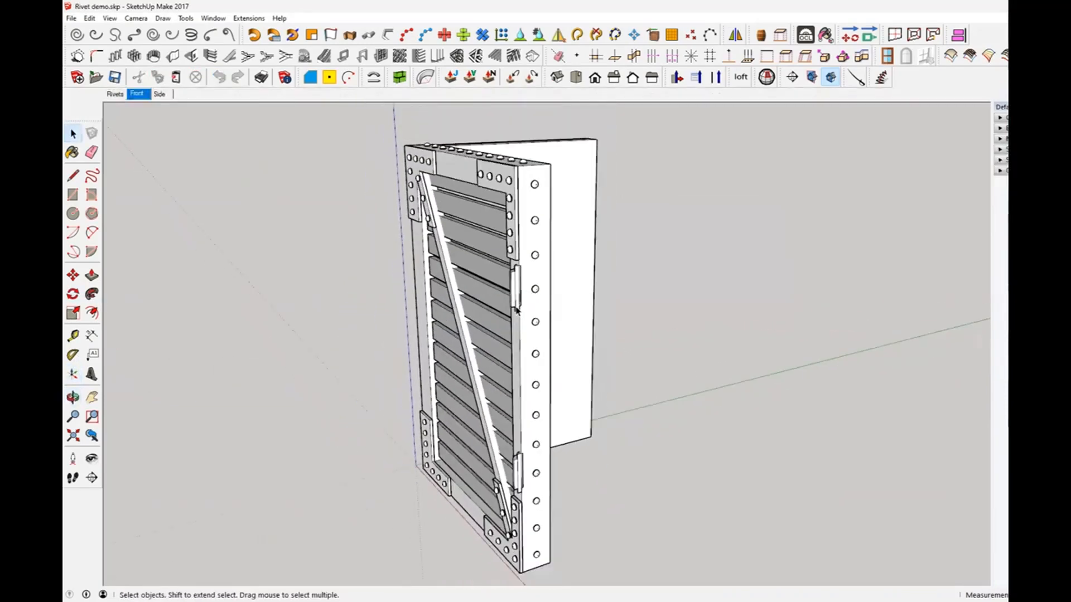
# - Review the Model Info statistics for the entire rivet demo model, including nested components
pyautogui.click(216, 19)
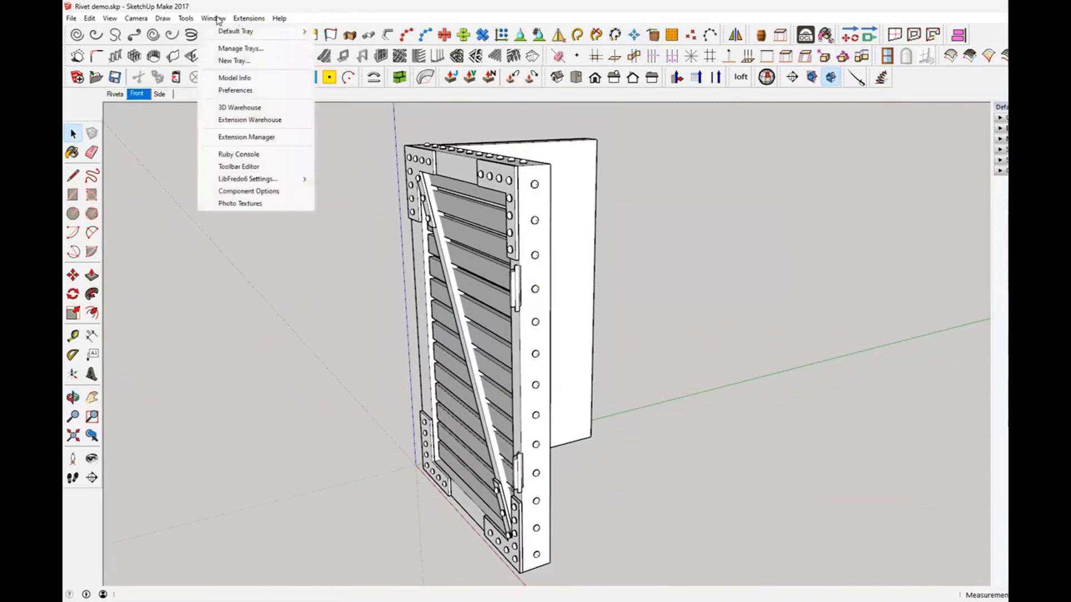
pyautogui.click(250, 79)
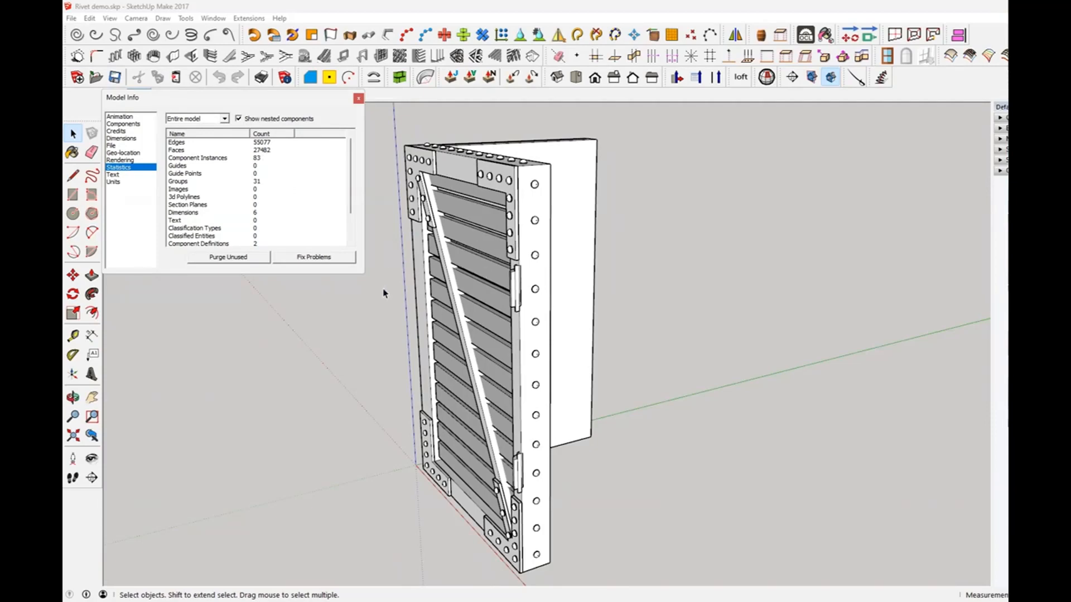
pyautogui.click(359, 99)
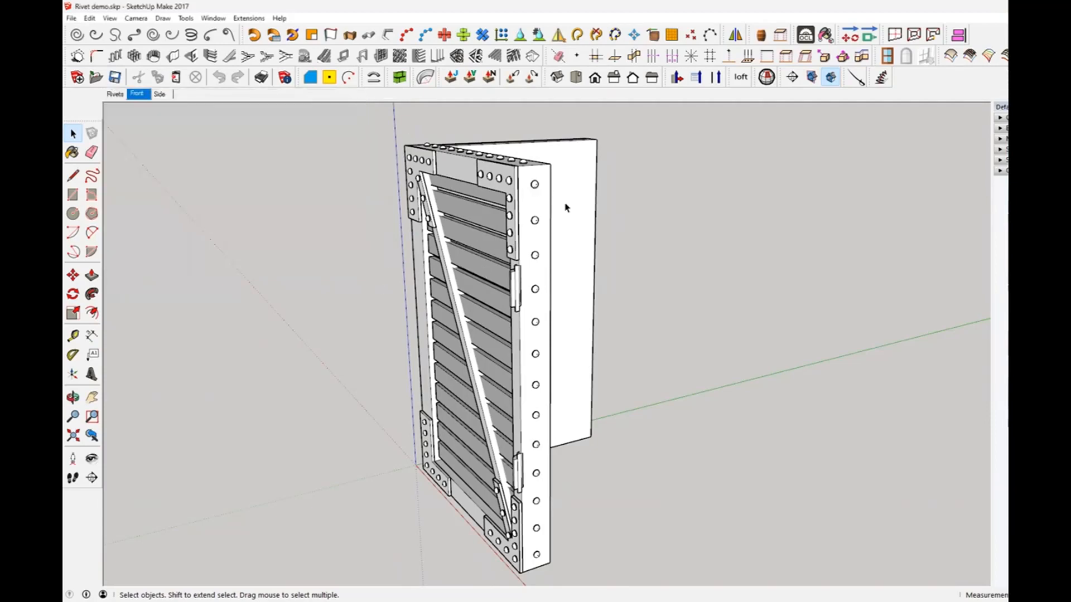
# - Select the uppermost rivet on the door's narrow side face and show its Entity Info
pyautogui.click(536, 185)
pyautogui.scroll(3, 537, 185)
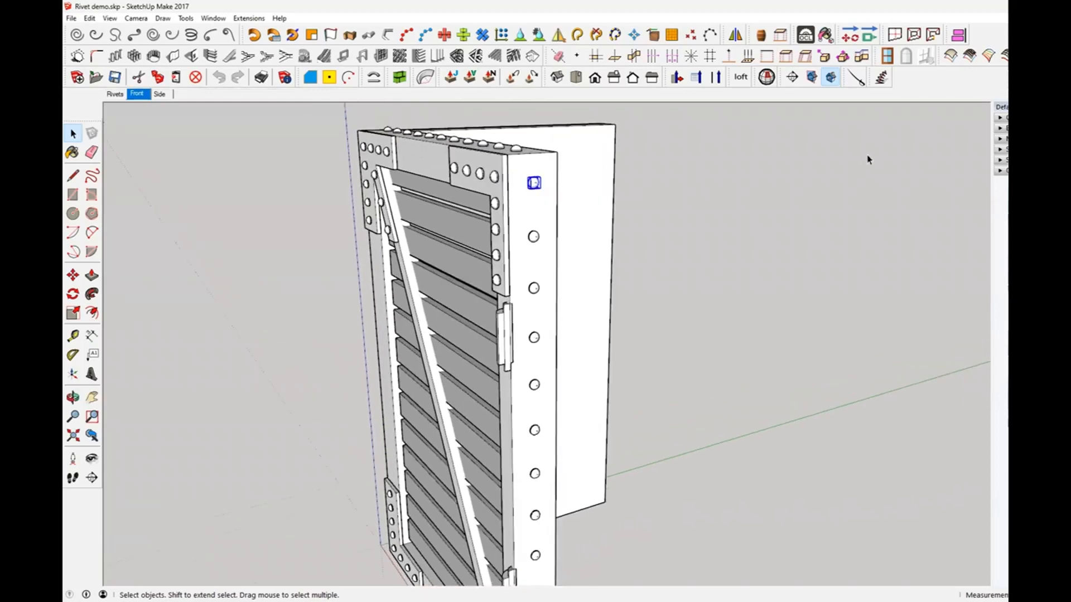
pyautogui.click(1002, 130)
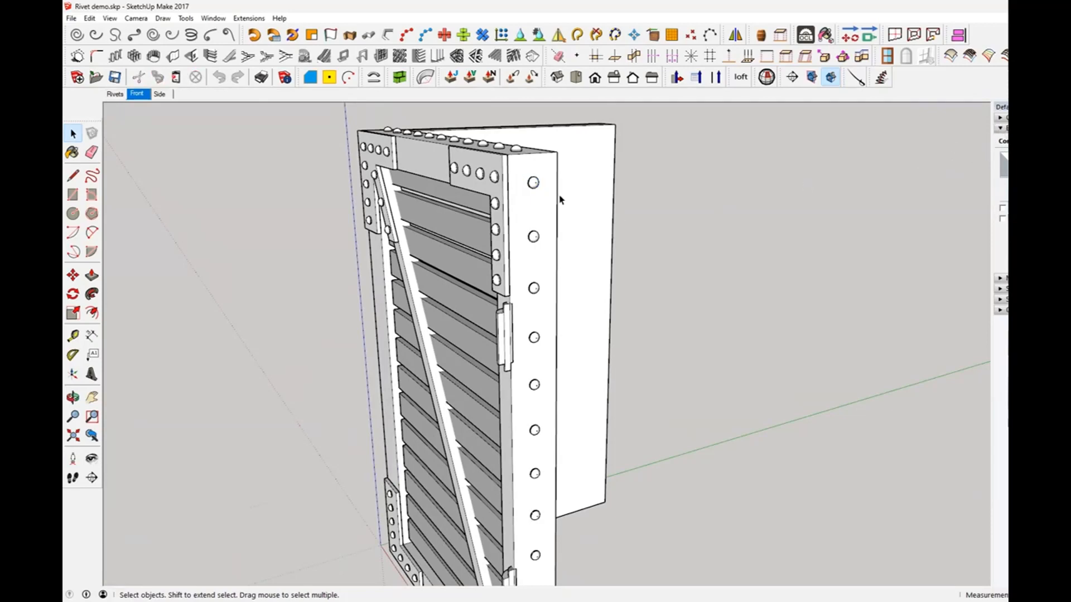
# - Open the uppermost side rivet for editing, select its geometry to examine it and its axes, and leave the component
pyautogui.doubleClick(534, 183)
pyautogui.click(534, 183)
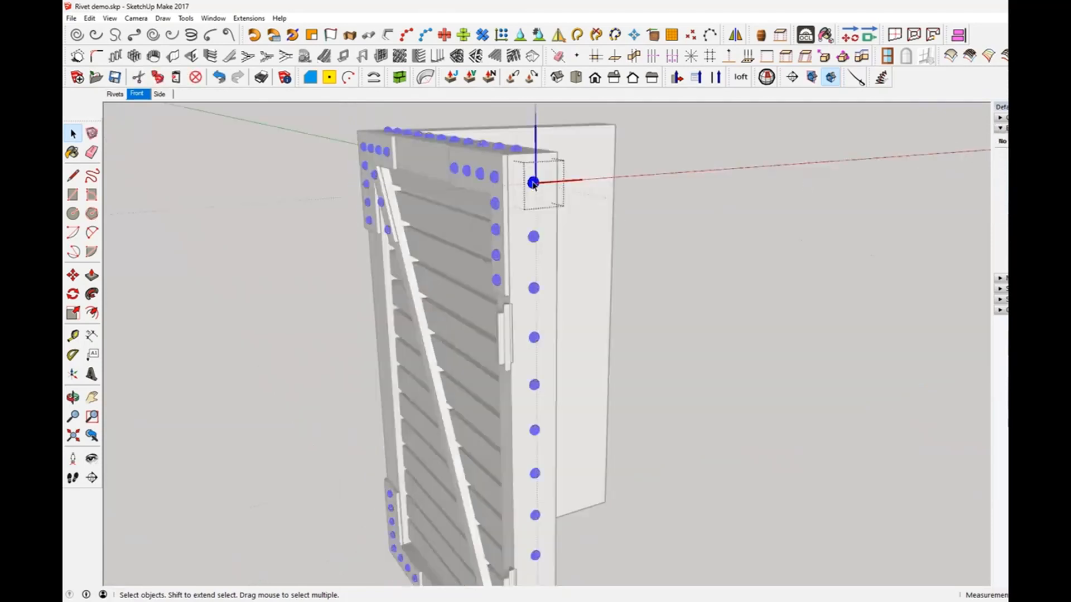
pyautogui.click(1001, 131)
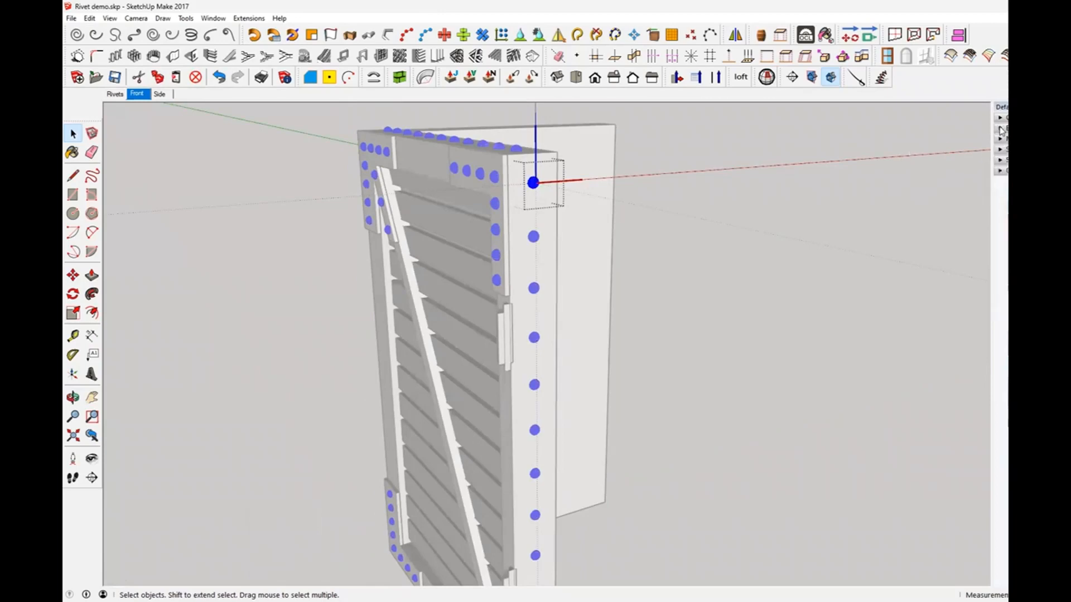
pyautogui.click(758, 258)
# - Select the uppermost rivet on the side face and examine its grips with the Move tool
pyautogui.scroll(1, 559, 187)
pyautogui.moveTo(527, 190); pyautogui.dragTo(631, 259, button='middle')
pyautogui.click(551, 211)
pyautogui.moveTo(560, 206)
pyautogui.mouseDown(button='middle')
pyautogui.moveTo(551, 210)
pyautogui.moveTo(566, 231)
pyautogui.moveTo(541, 212)
pyautogui.moveTo(550, 220)
pyautogui.moveTo(602, 203)
pyautogui.moveTo(343, 261)
pyautogui.mouseUp(button='middle')
pyautogui.click(73, 276)
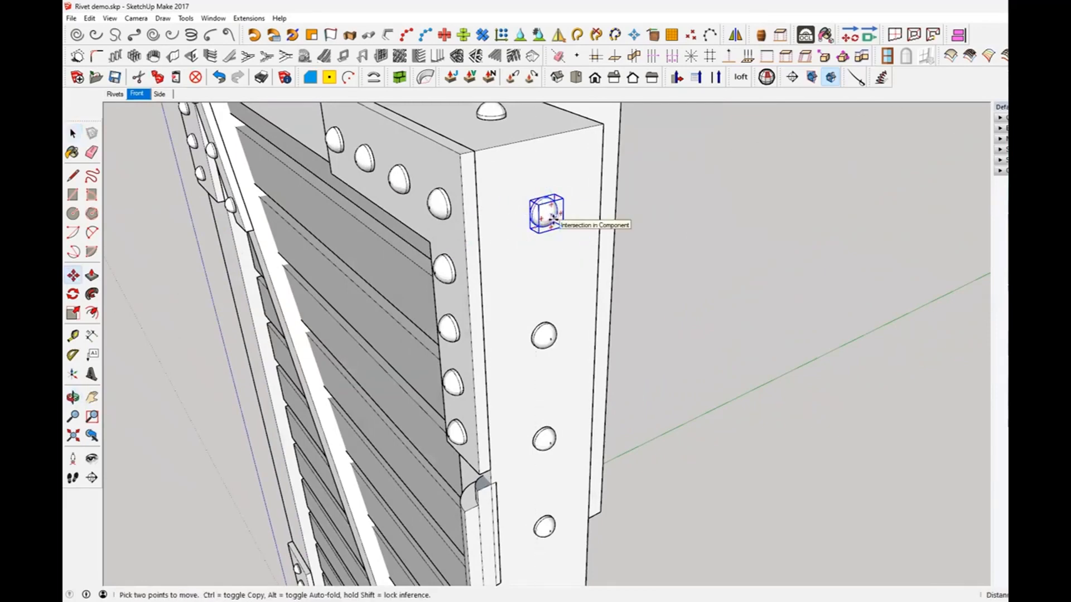
pyautogui.moveTo(546, 271); pyautogui.dragTo(522, 254, button='middle')
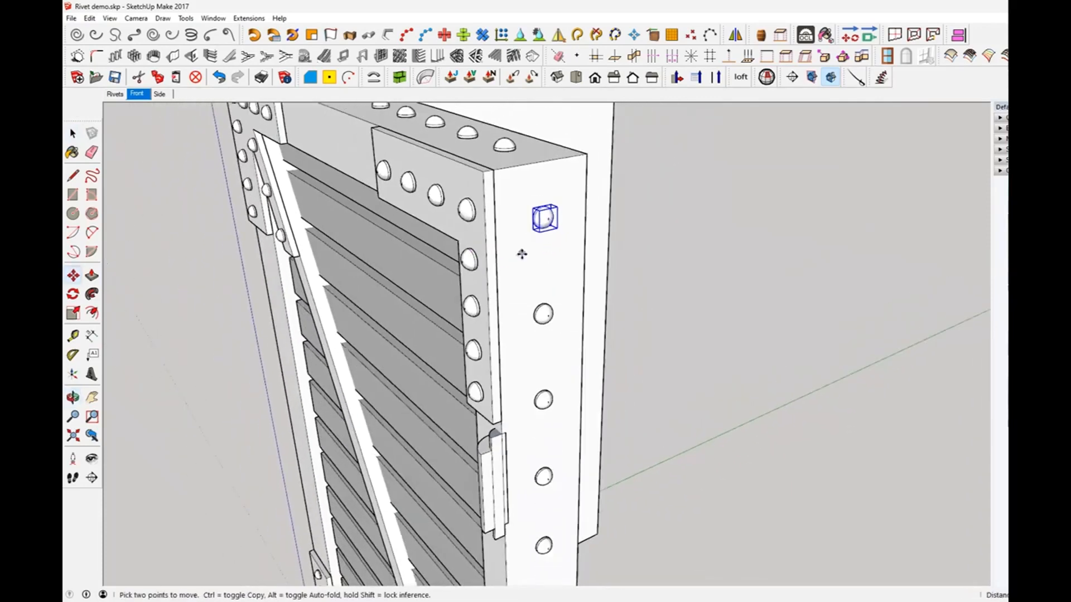
pyautogui.scroll(-1, 522, 254)
pyautogui.click(74, 134)
# - Examine the rivets around the door's upper corner, on both the front frame and the narrow side face
pyautogui.scroll(2, 478, 222)
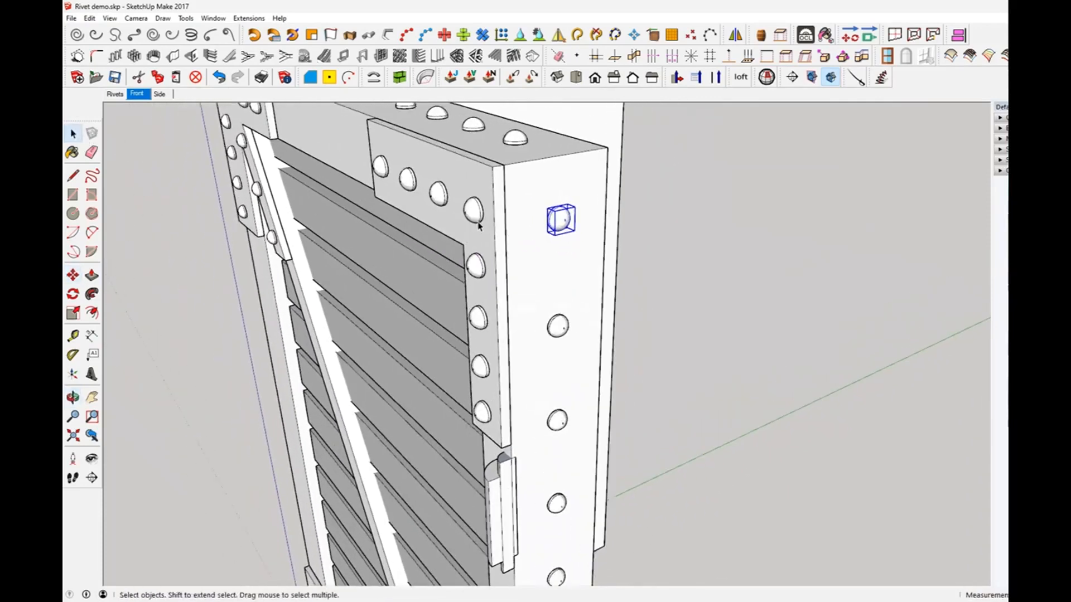
pyautogui.scroll(3, 480, 226)
pyautogui.moveTo(523, 232); pyautogui.dragTo(435, 267, button='middle')
pyautogui.moveTo(547, 255); pyautogui.dragTo(616, 239, button='middle')
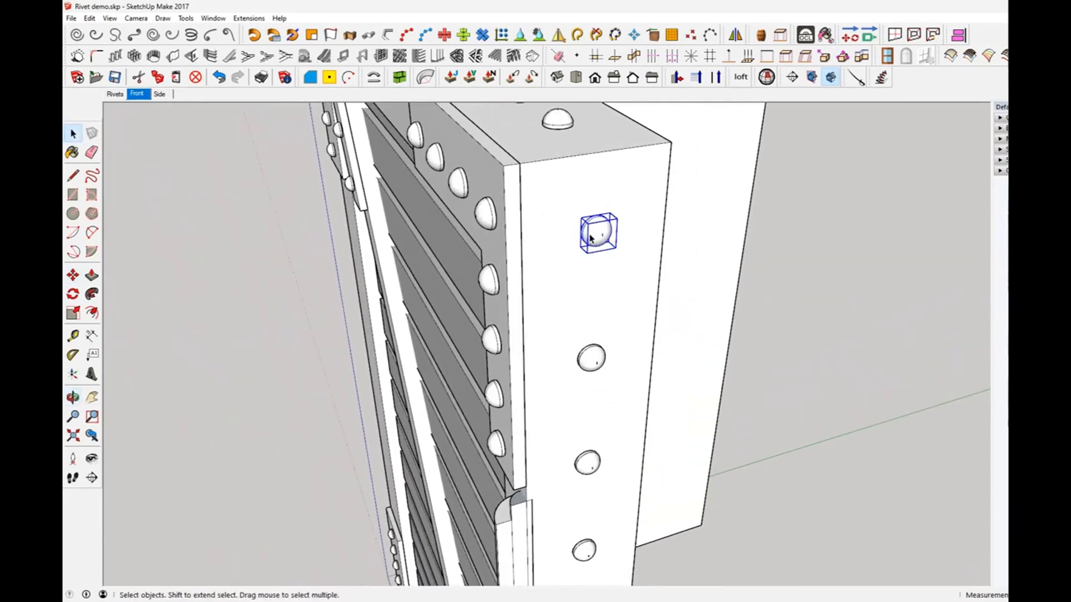
pyautogui.scroll(5, 476, 220)
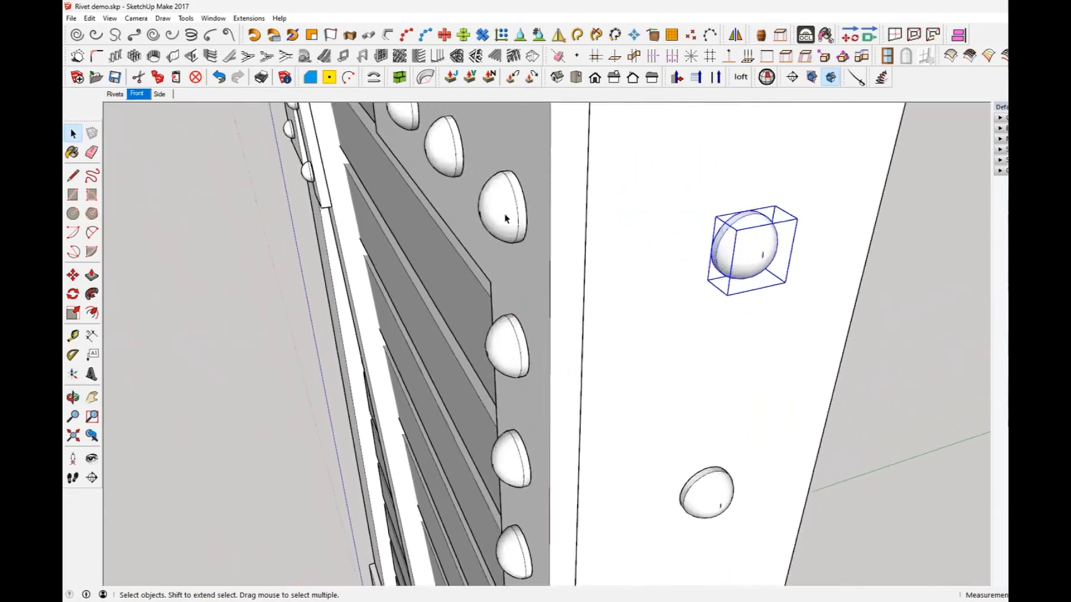
pyautogui.click(562, 234)
pyautogui.moveTo(871, 244)
pyautogui.mouseDown(button='middle')
pyautogui.moveTo(815, 236)
pyautogui.moveTo(875, 263)
pyautogui.mouseUp(button='middle')
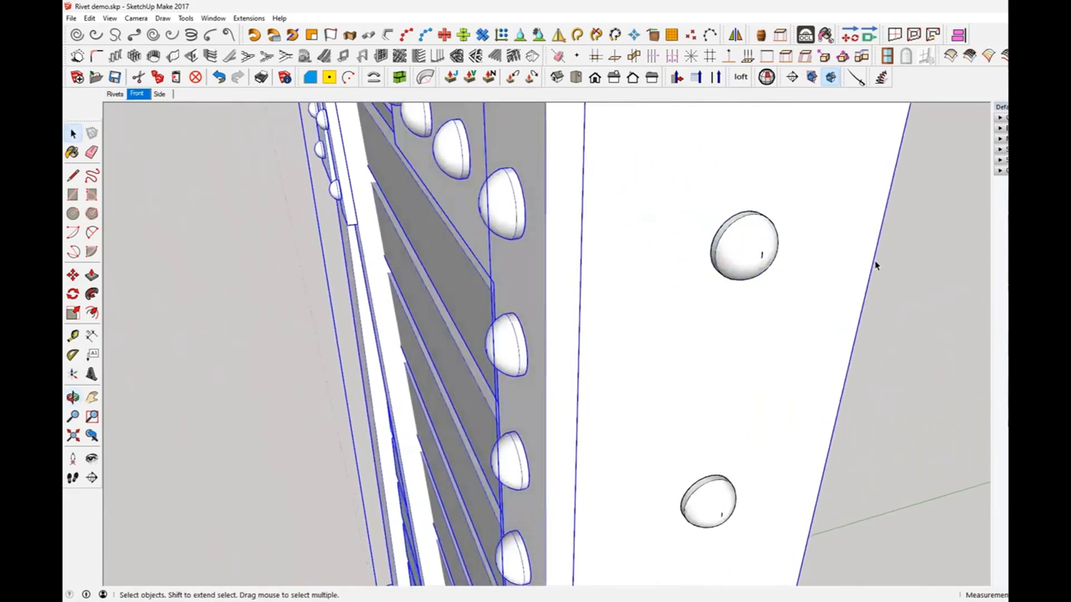
pyautogui.scroll(-3, 934, 289)
pyautogui.click(933, 293)
pyautogui.moveTo(914, 309); pyautogui.dragTo(998, 134, button='middle')
# - Insert the domed rivet component from the model's component collection at the door's upper front corner
pyautogui.click(1000, 117)
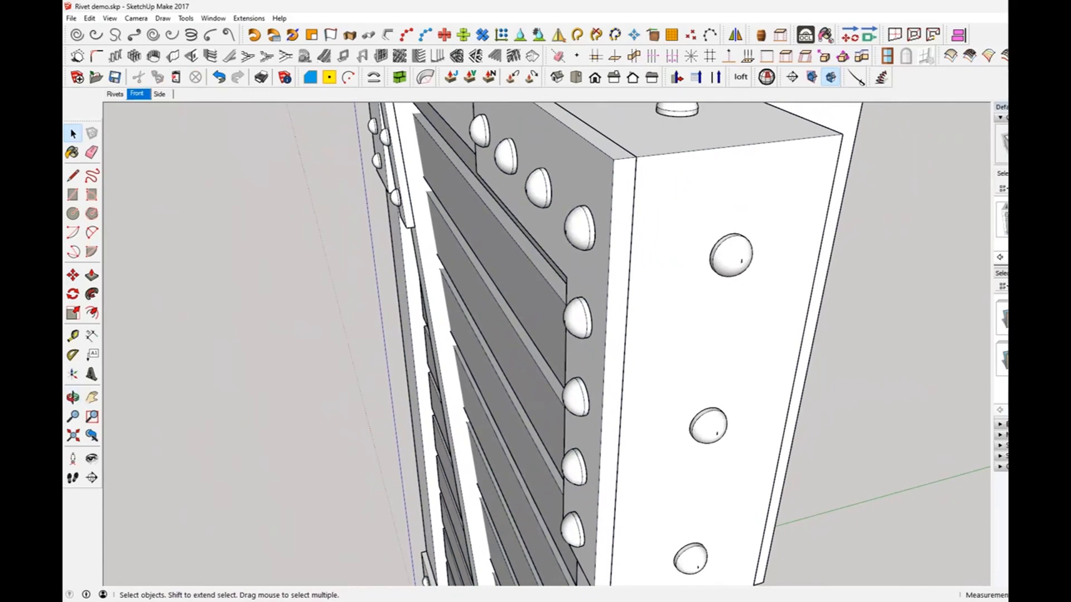
pyautogui.moveTo(1004, 266); pyautogui.dragTo(1004, 328)
pyautogui.scroll(2, 1002, 257)
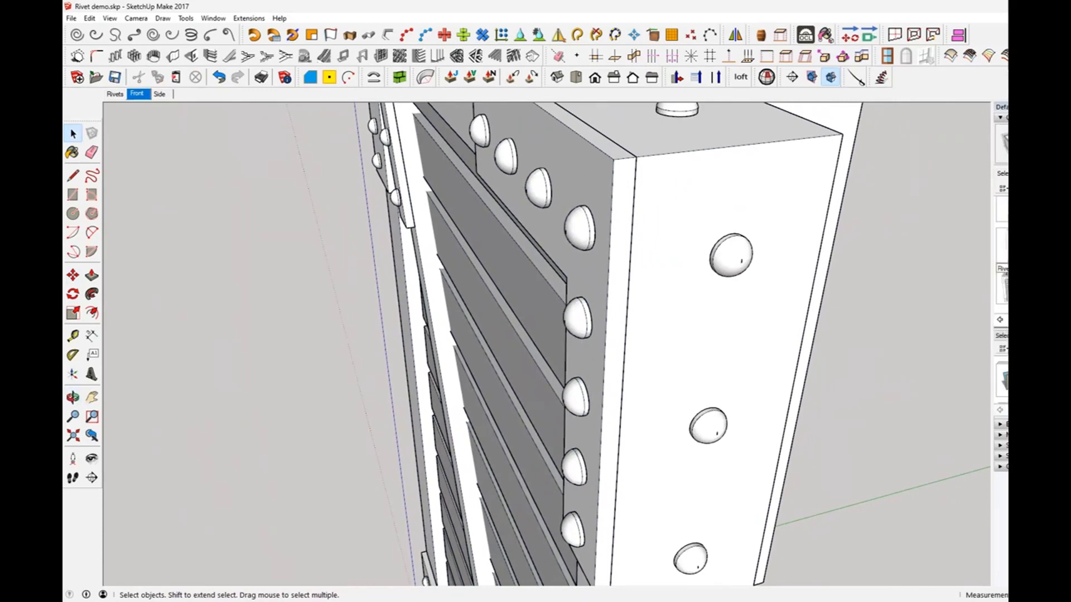
pyautogui.click(1002, 245)
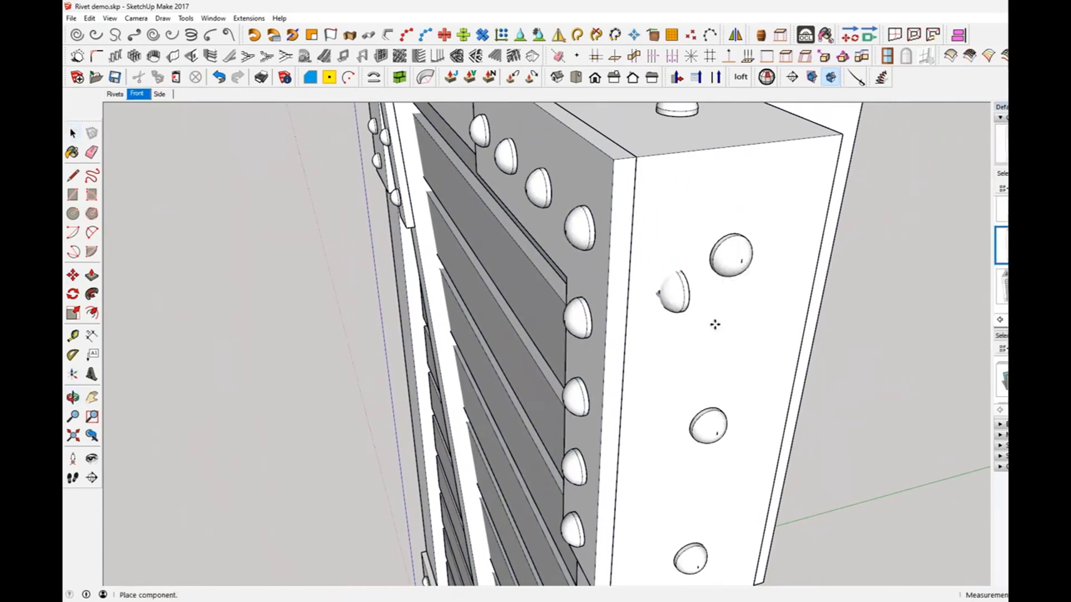
pyautogui.click(627, 158)
pyautogui.scroll(5, 627, 158)
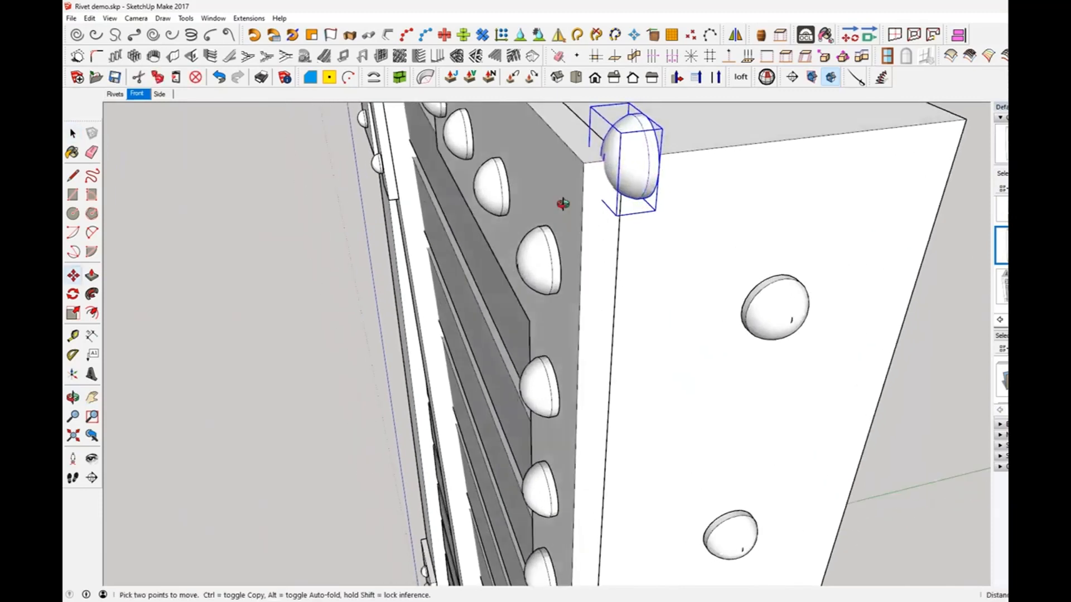
# - Open the newly placed corner rivet for editing, examine its axes and flat back face, and leave the component
pyautogui.moveTo(617, 175)
pyautogui.mouseDown(button='middle')
pyautogui.moveTo(588, 175)
pyautogui.moveTo(605, 167)
pyautogui.moveTo(564, 204)
pyautogui.moveTo(545, 206)
pyautogui.mouseUp(button='middle')
pyautogui.press('space')
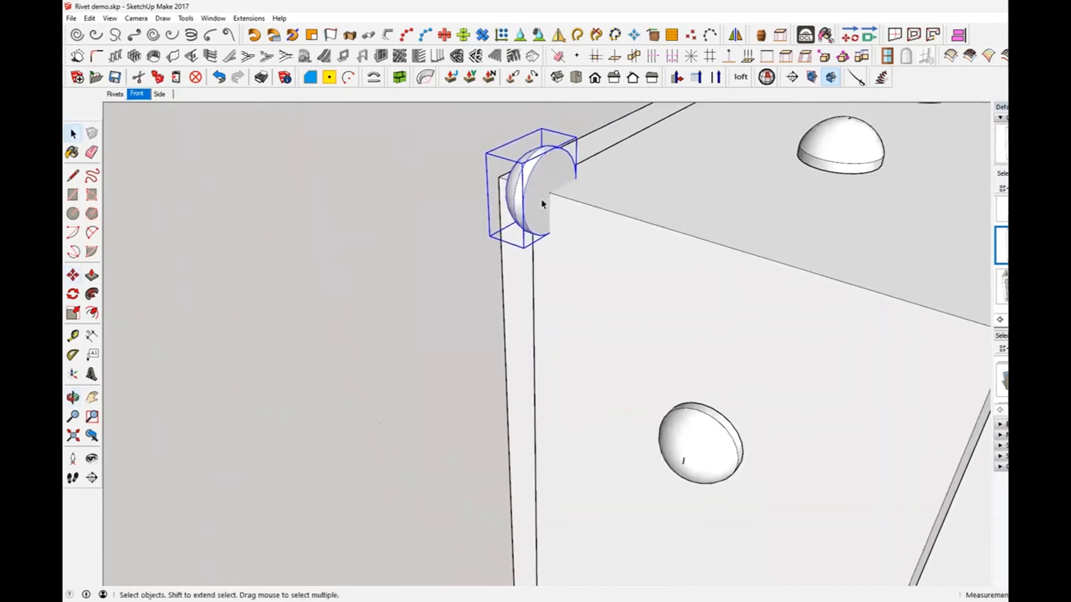
pyautogui.doubleClick(541, 204)
pyautogui.moveTo(541, 205); pyautogui.dragTo(488, 222, button='middle')
pyautogui.scroll(-1, 536, 202)
pyautogui.scroll(5, 488, 221)
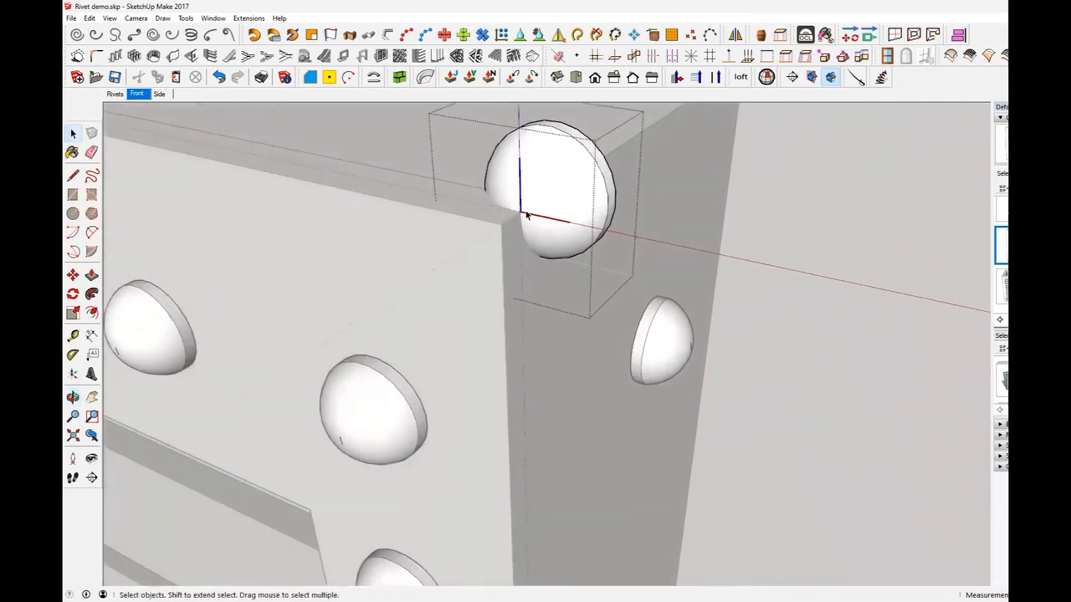
pyautogui.moveTo(650, 223); pyautogui.dragTo(613, 189, button='middle')
pyautogui.moveTo(550, 194); pyautogui.dragTo(429, 233, button='middle')
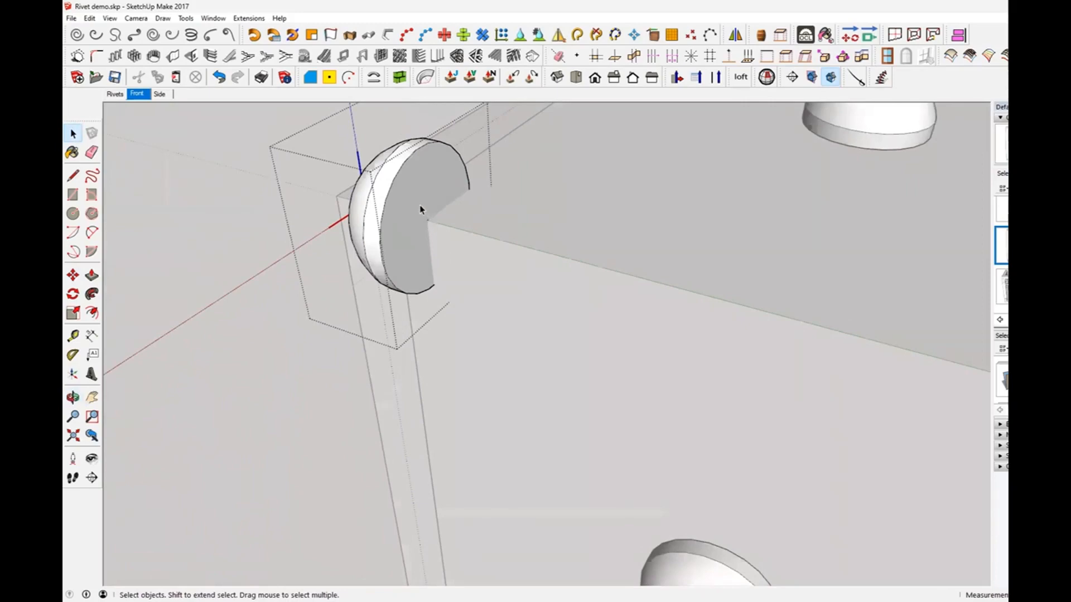
pyautogui.click(420, 206)
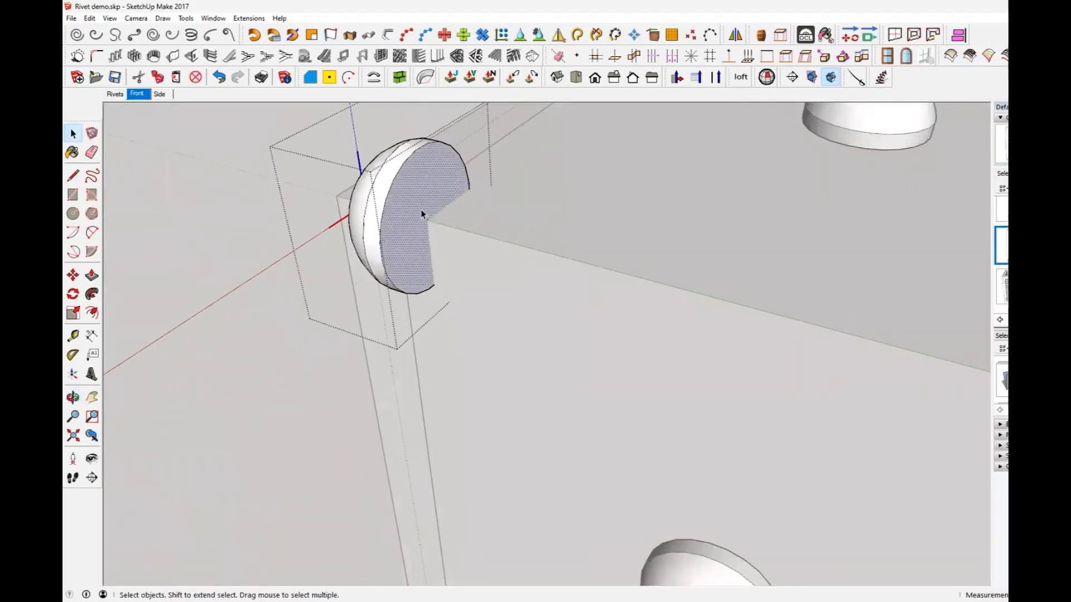
pyautogui.moveTo(426, 182); pyautogui.dragTo(275, 215, button='middle')
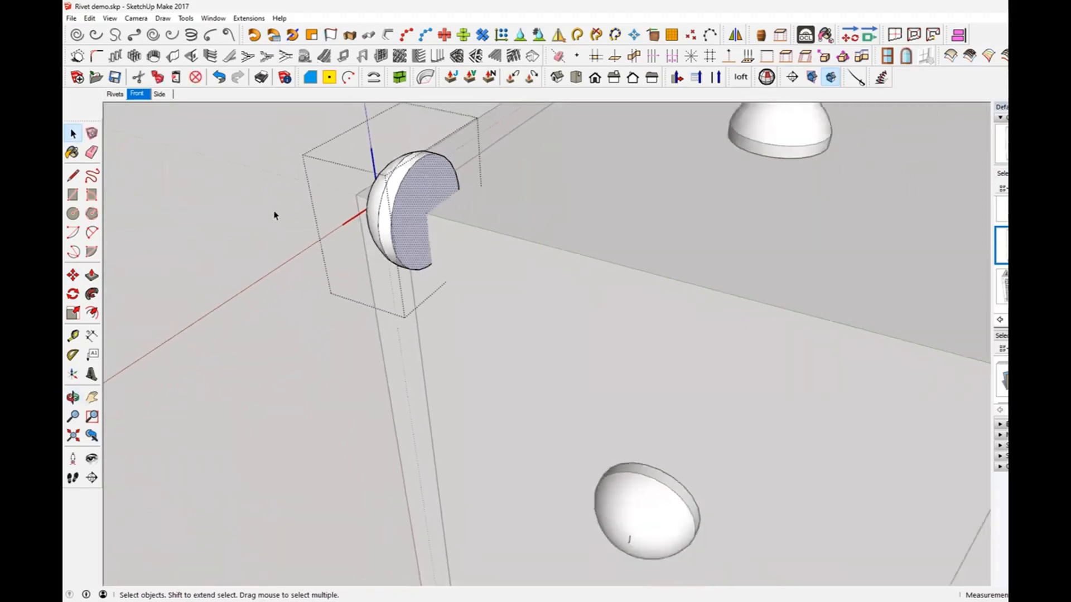
pyautogui.click(272, 212)
# - Move the corner rivet slightly outward from the door corner to expose the centre point of its back face
pyautogui.click(424, 223)
pyautogui.moveTo(416, 222); pyautogui.dragTo(418, 246, button='middle')
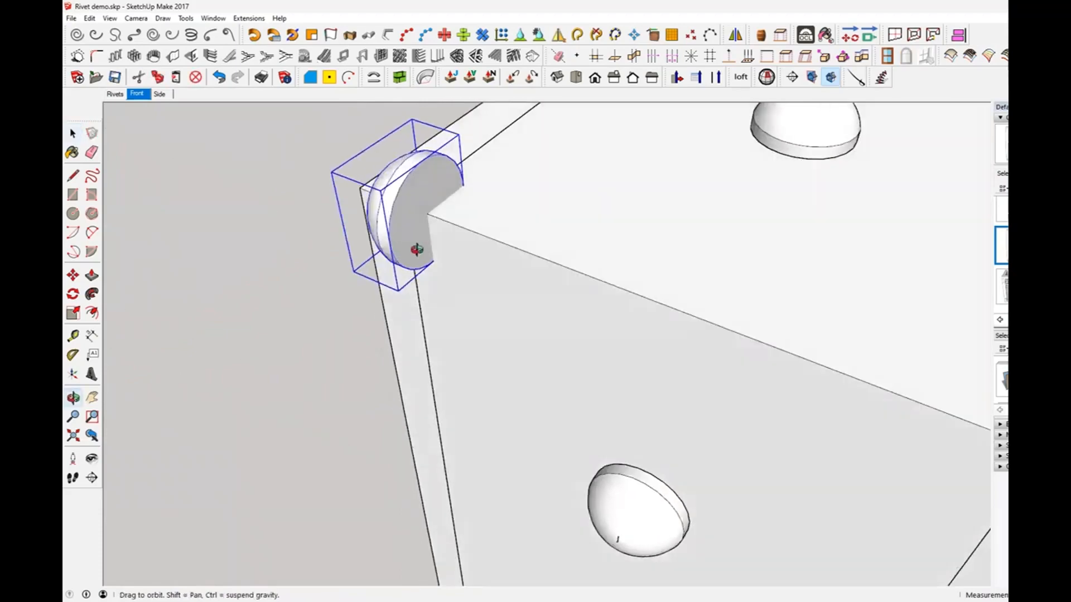
pyautogui.click(72, 275)
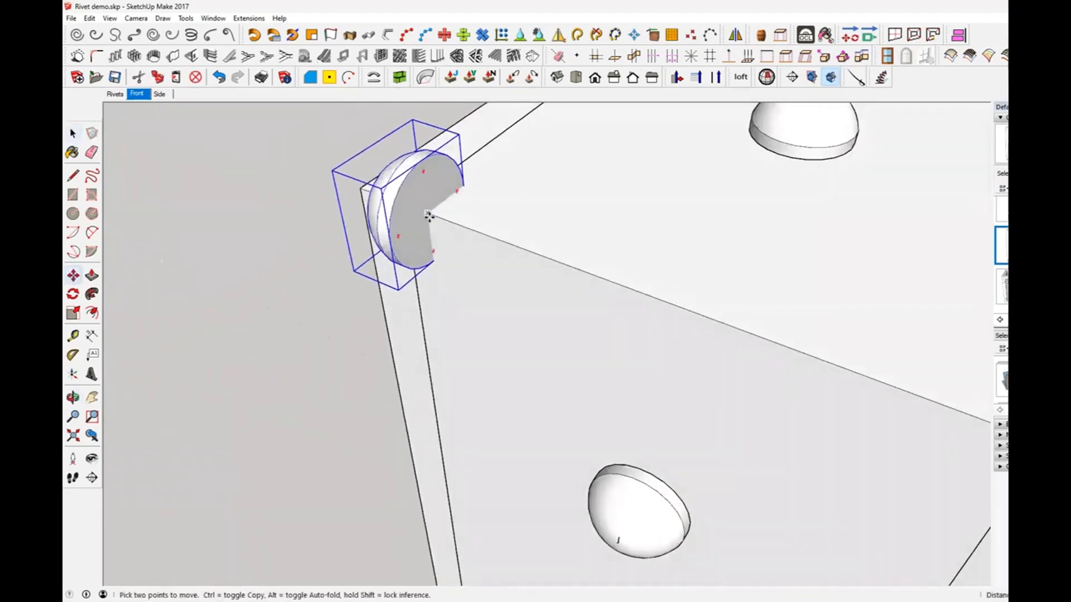
pyautogui.click(429, 217)
pyautogui.click(411, 229)
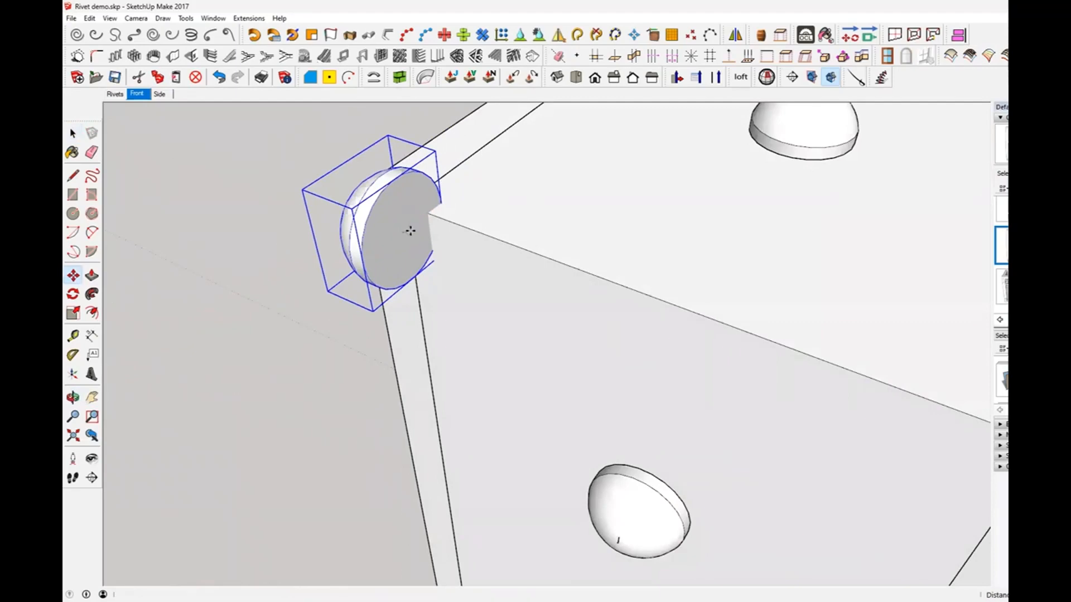
pyautogui.click(253, 279)
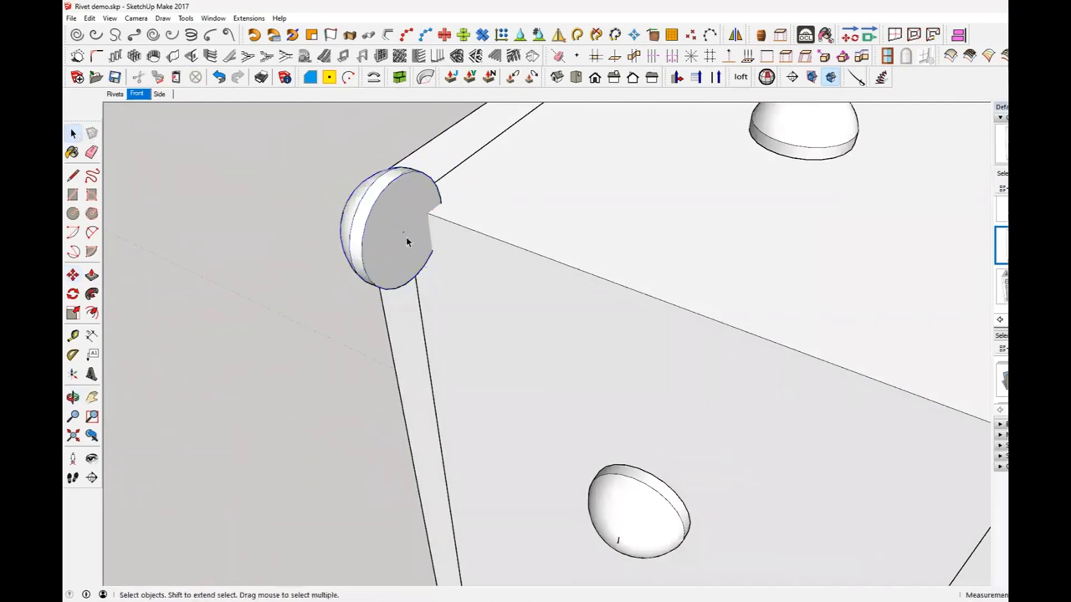
# - Open the corner rivet for editing, select its flat back face and examine the centre point
pyautogui.doubleClick(398, 241)
pyautogui.scroll(3, 394, 243)
pyautogui.click(397, 242)
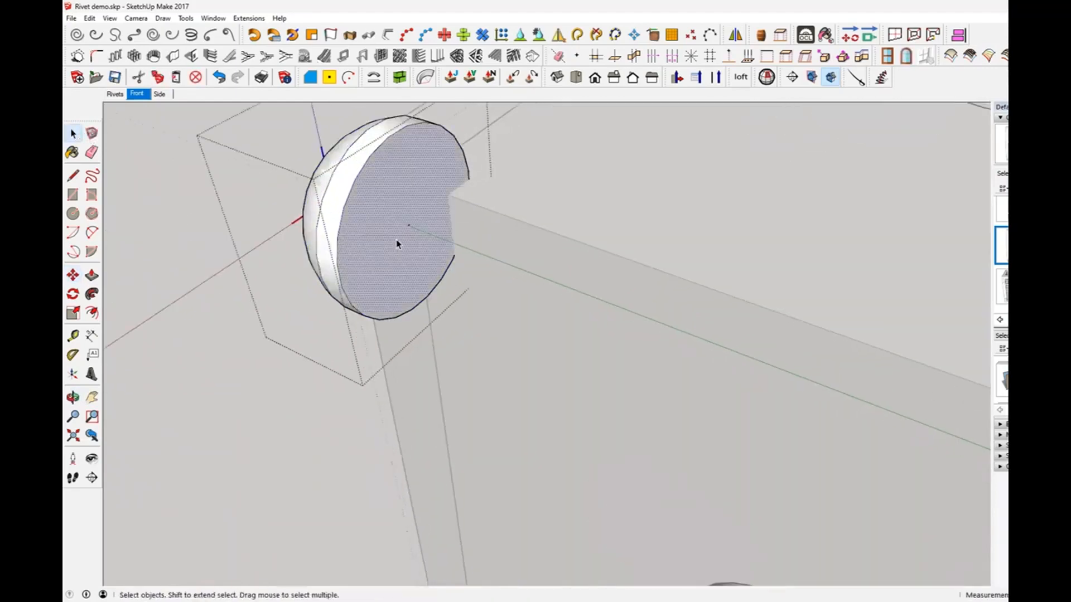
pyautogui.moveTo(397, 242); pyautogui.dragTo(399, 234, button='middle')
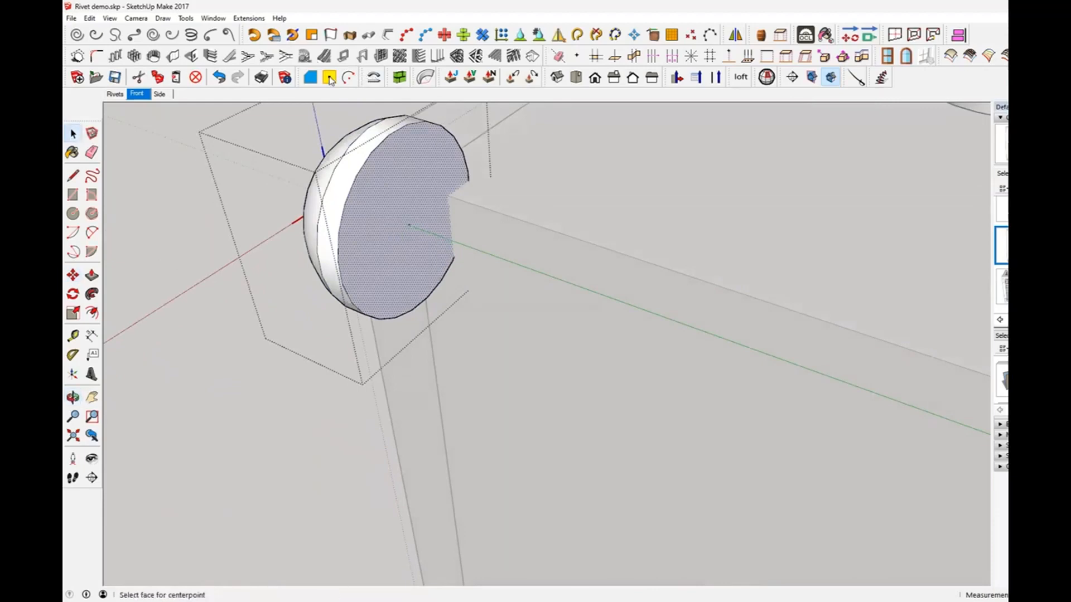
pyautogui.scroll(2, 412, 232)
pyautogui.scroll(1, 413, 233)
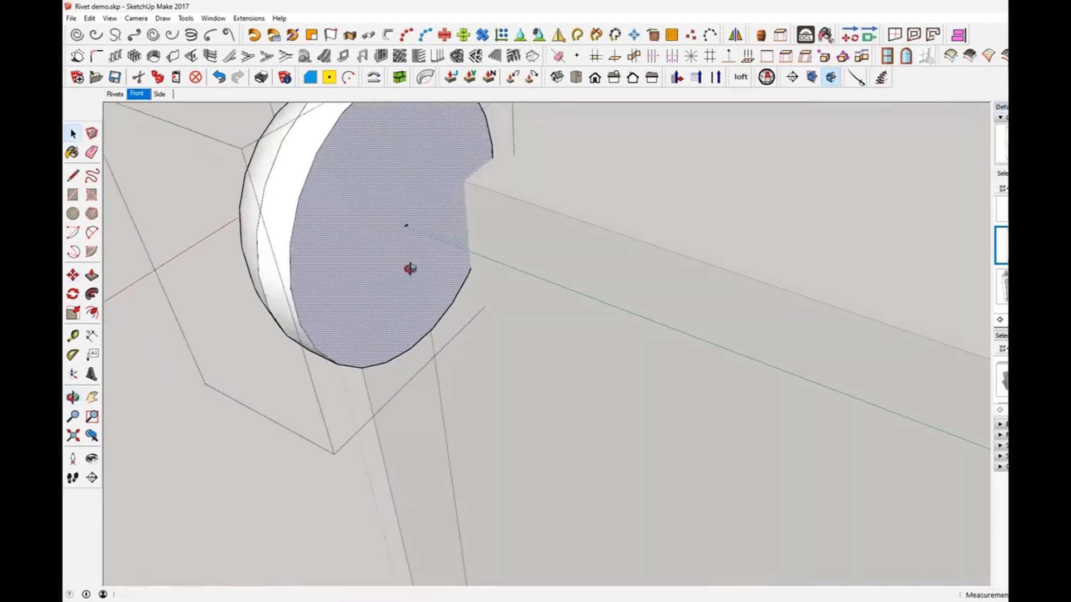
pyautogui.moveTo(409, 238); pyautogui.dragTo(425, 222, button='middle')
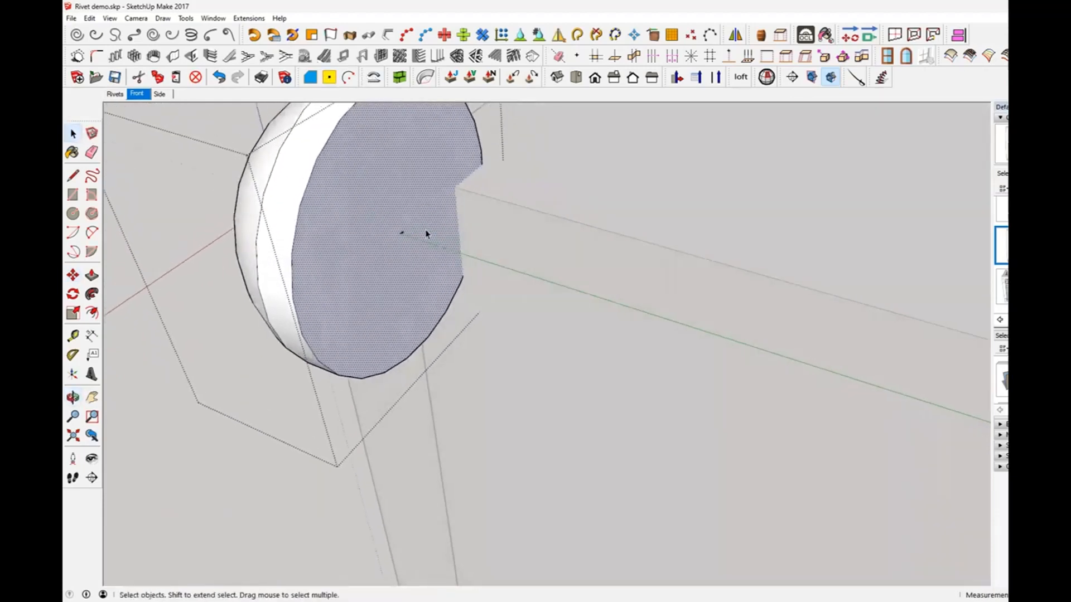
# - Place the sketch axes' origin at the centre point of the rivet's back face and define the red and green axis directions
pyautogui.click(72, 374)
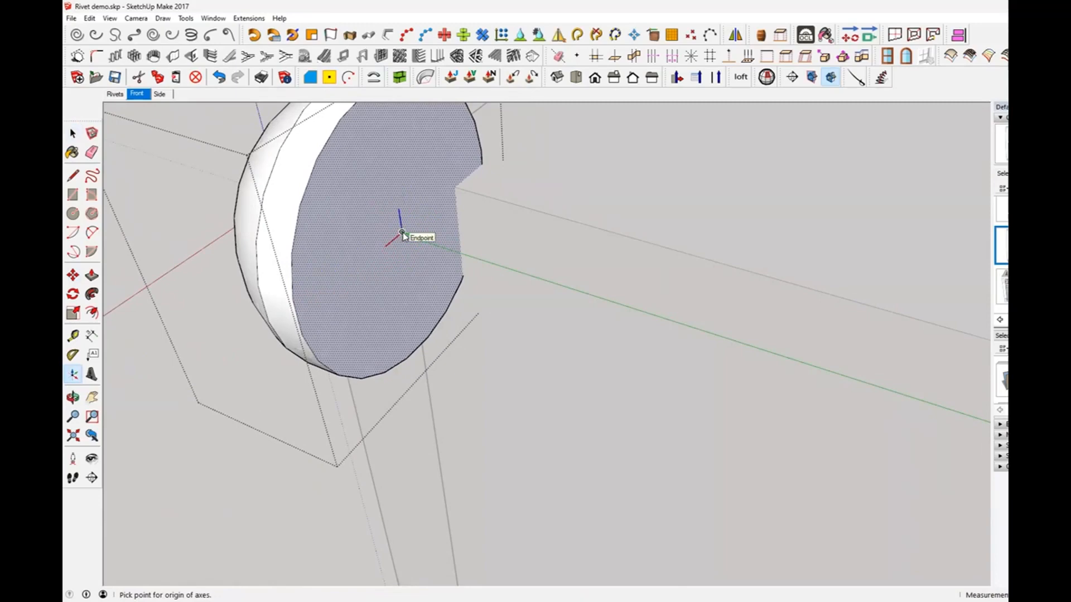
pyautogui.click(402, 233)
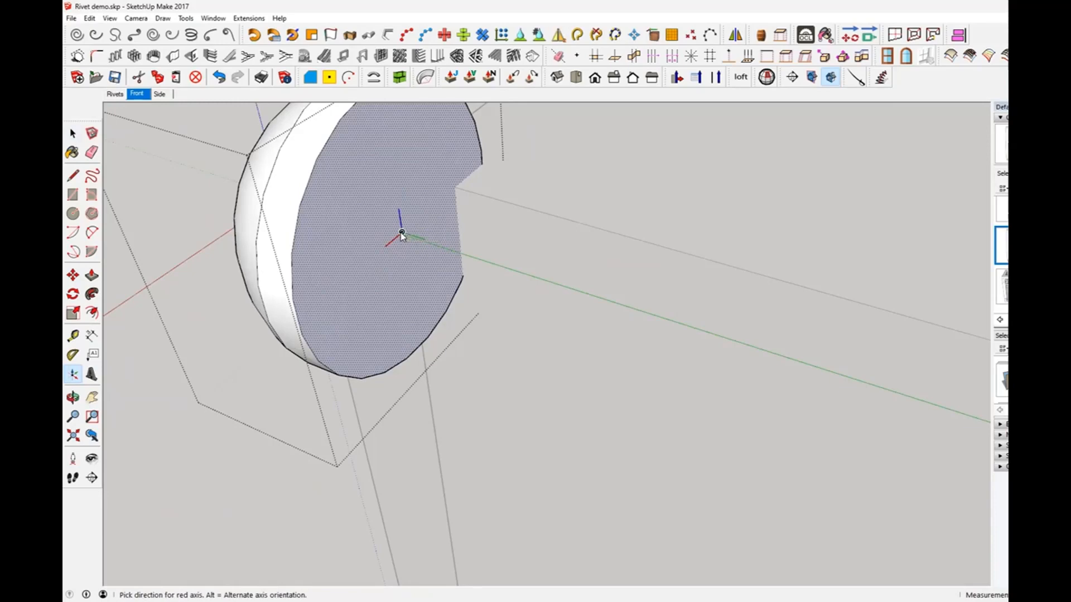
pyautogui.click(195, 416)
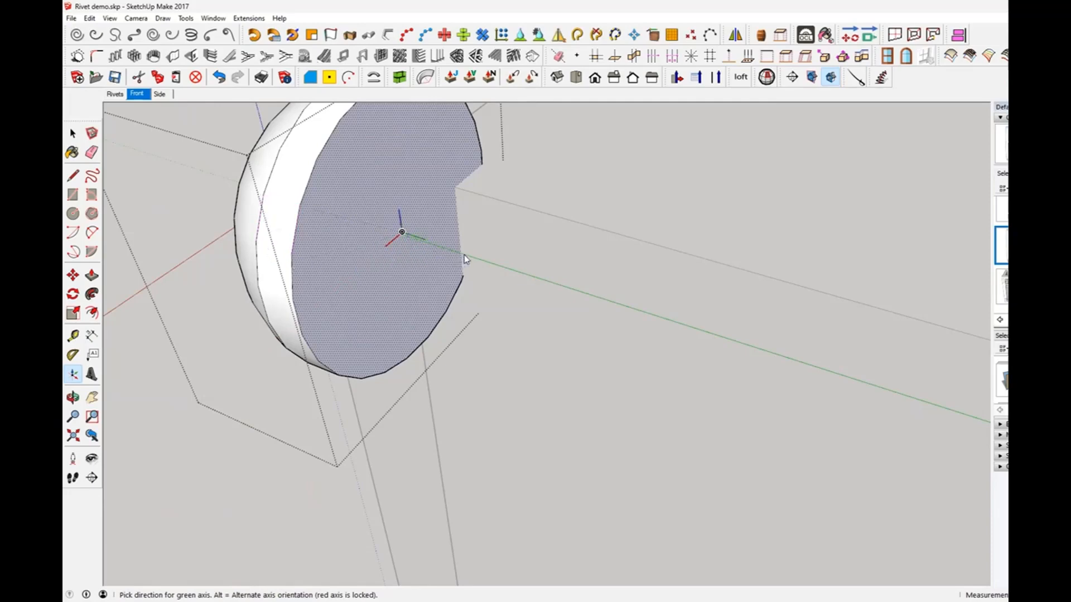
pyautogui.click(612, 300)
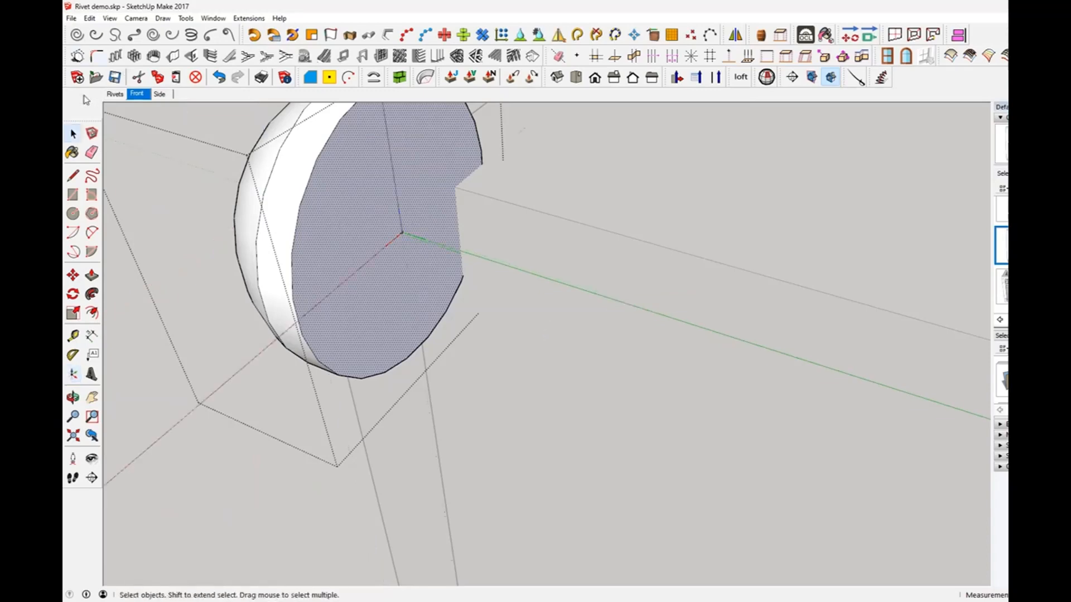
# - Leave the rivet component and update its component axes to match the modified sketch axes
pyautogui.scroll(-5, 407, 265)
pyautogui.moveTo(403, 273); pyautogui.dragTo(461, 249, button='middle')
pyautogui.click(175, 333)
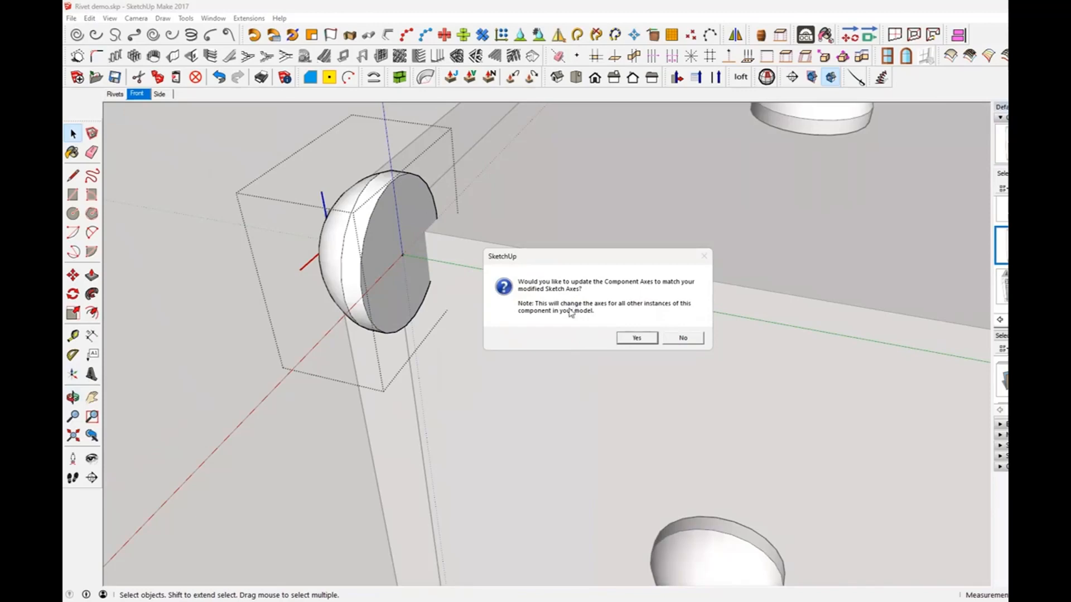
pyautogui.click(636, 338)
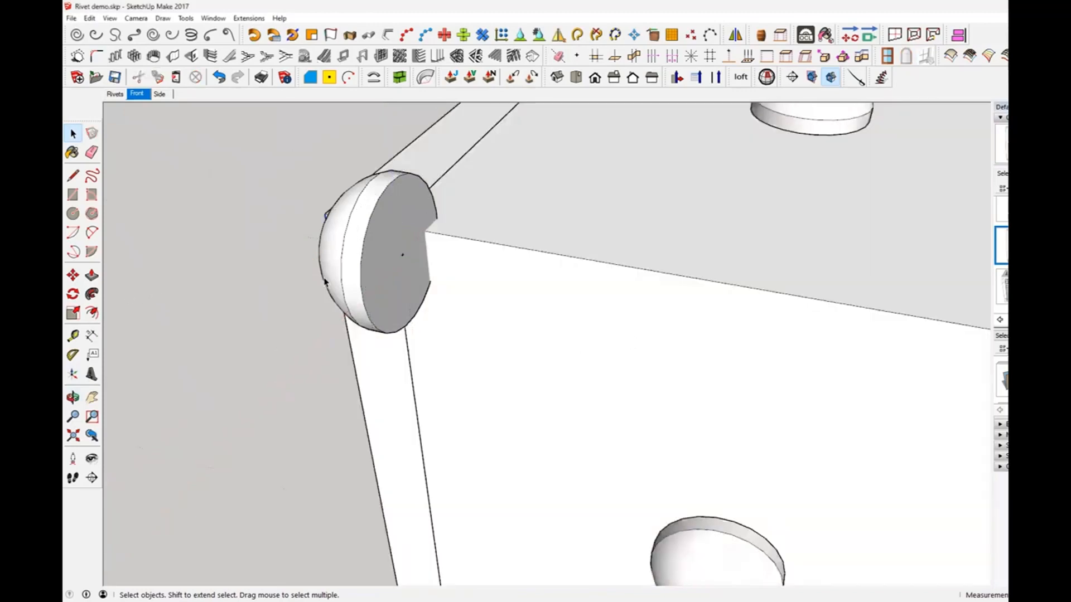
# - Reopen the corner rivet to check its recentred axes from several angles, and leave the component
pyautogui.doubleClick(392, 280)
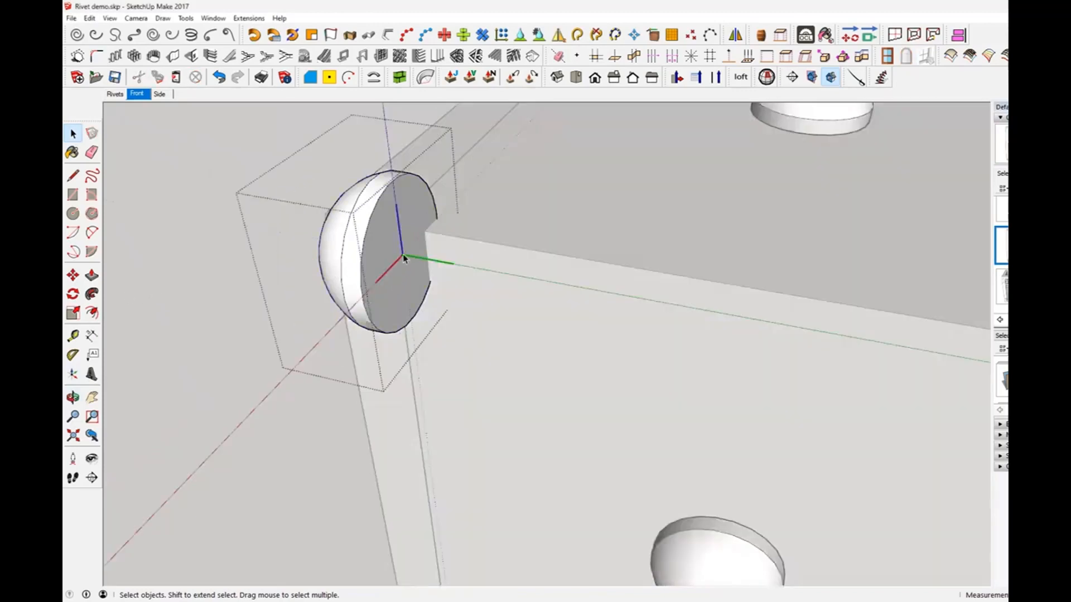
pyautogui.moveTo(402, 255); pyautogui.dragTo(530, 220, button='middle')
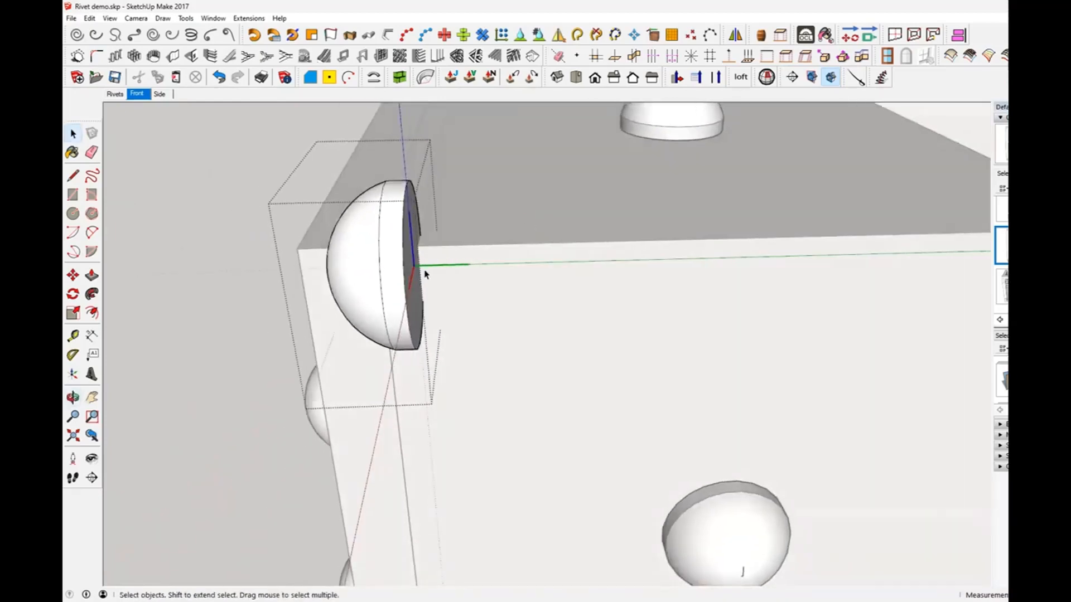
pyautogui.moveTo(425, 273); pyautogui.dragTo(382, 272, button='middle')
pyautogui.click(176, 296)
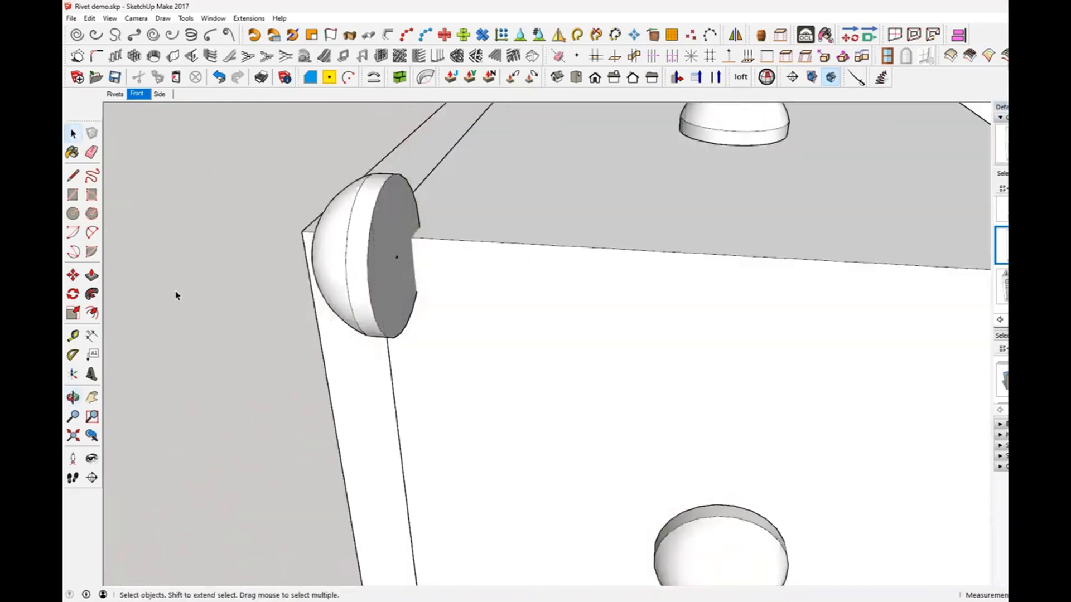
# - Insert the octagonal component from the model's component collection on the door's front face, just above the upper corner rivet
pyautogui.scroll(-4, 252, 318)
pyautogui.moveTo(265, 327); pyautogui.dragTo(675, 294, button='middle')
pyautogui.scroll(-2, 554, 307)
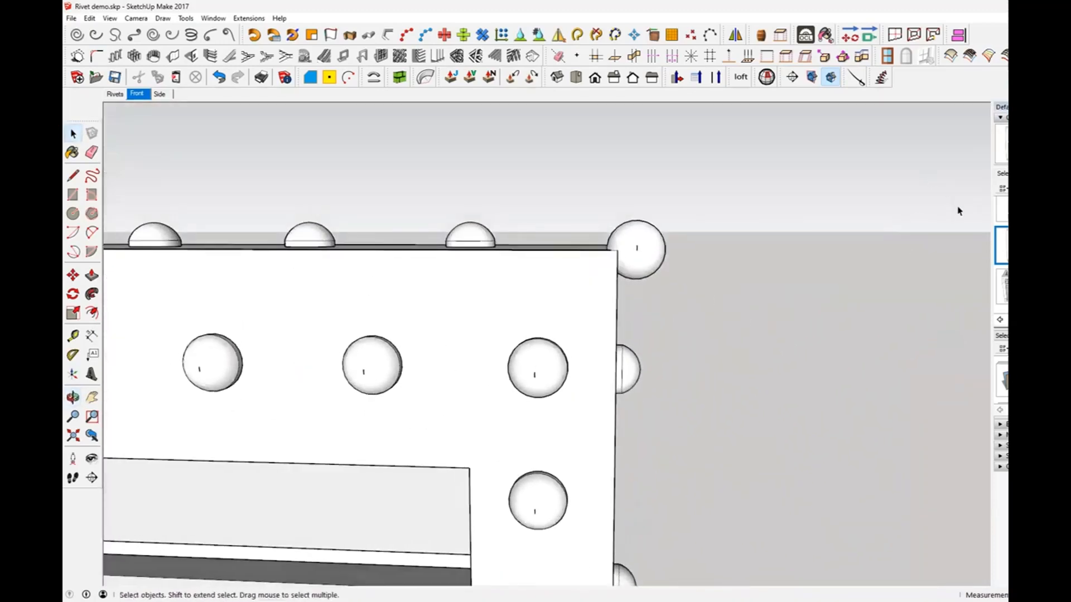
pyautogui.click(1000, 119)
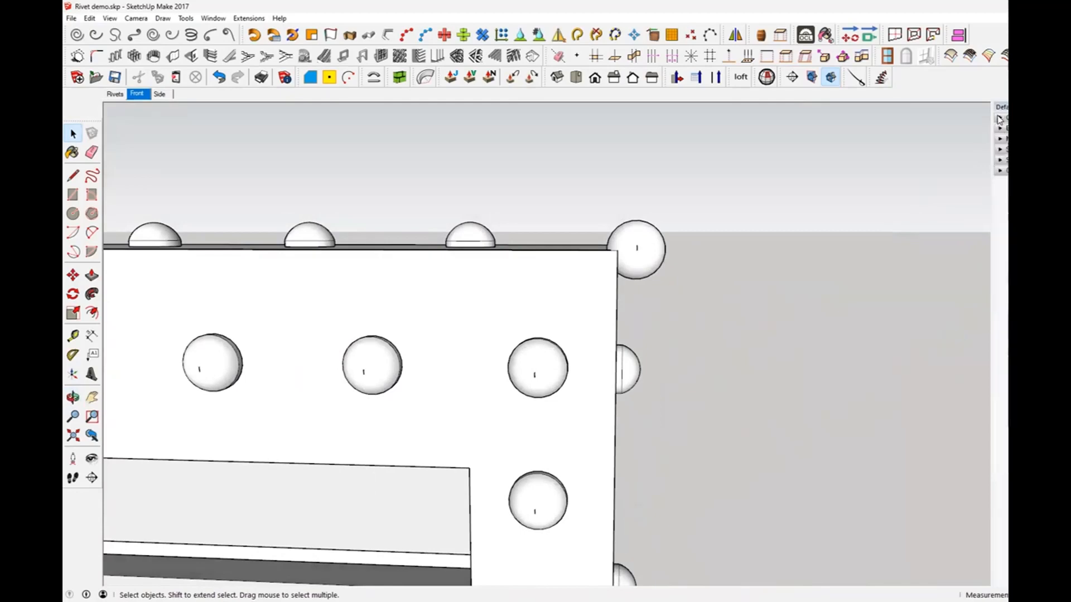
pyautogui.click(1000, 120)
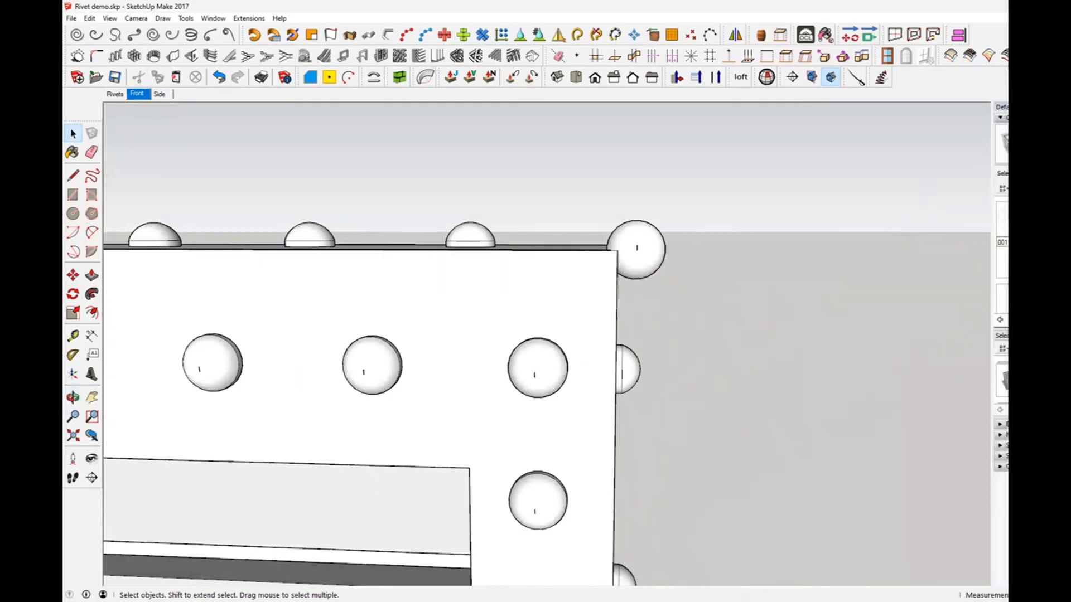
pyautogui.click(1002, 219)
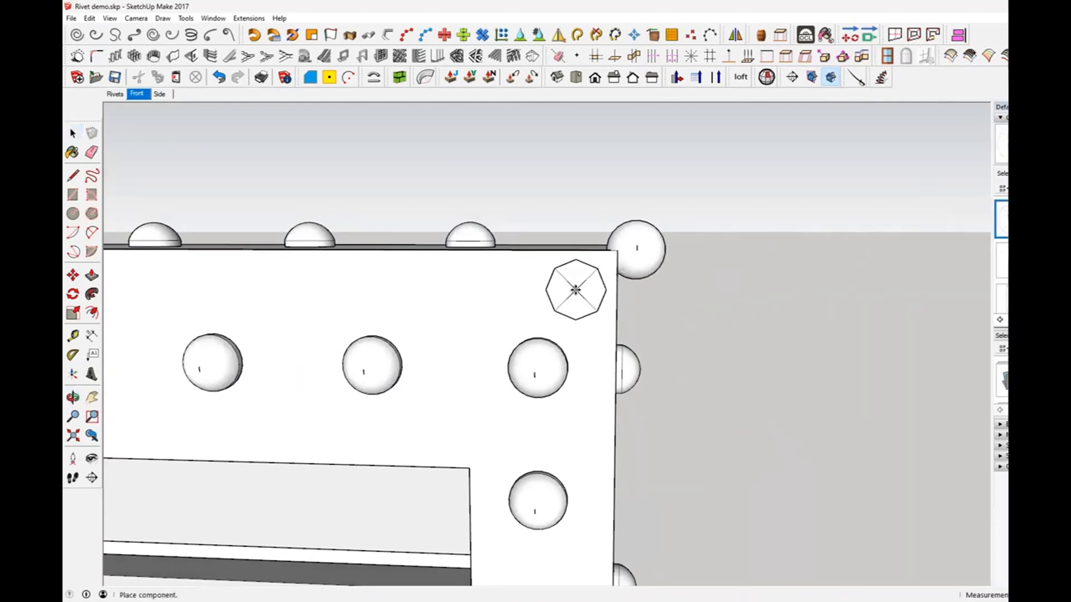
pyautogui.click(558, 291)
pyautogui.moveTo(641, 313); pyautogui.dragTo(494, 334, button='middle')
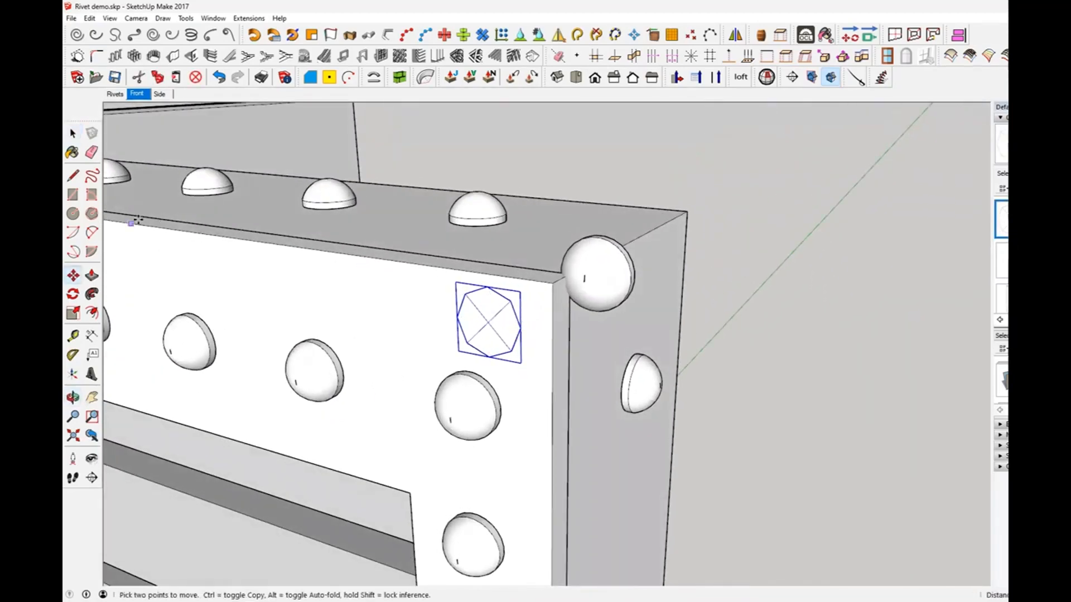
# - Move the octagonal component by its centre origin onto the upper corner of the door's front plate
pyautogui.press('space')
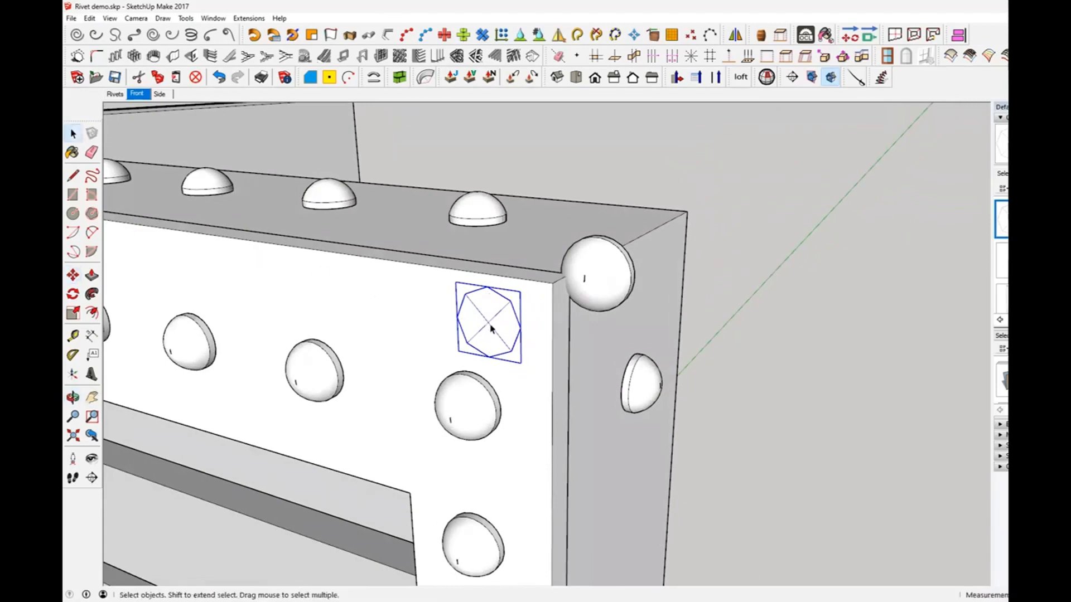
pyautogui.scroll(5, 491, 329)
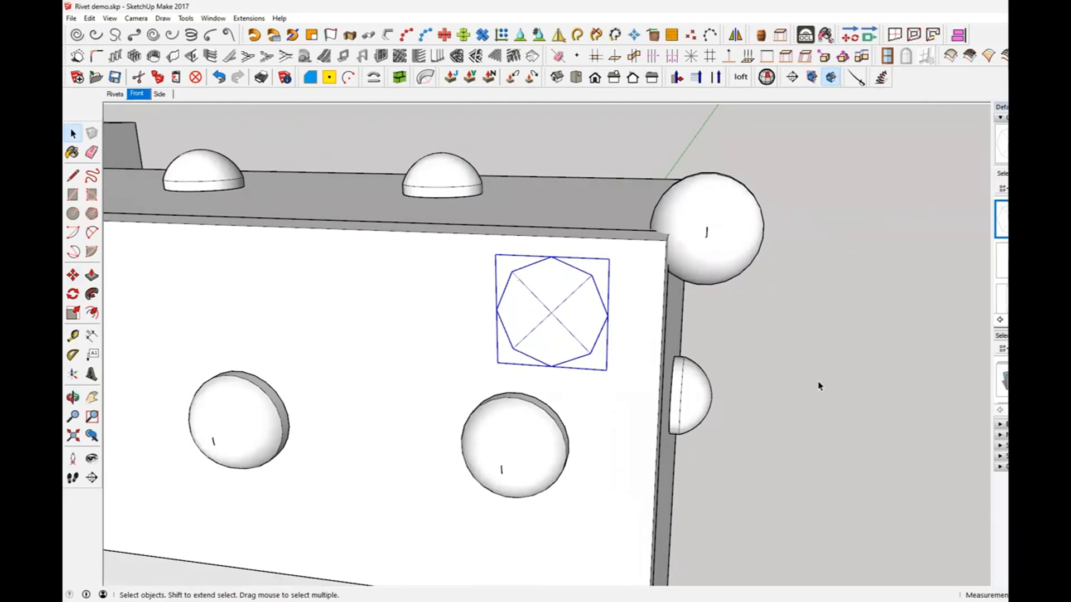
pyautogui.click(72, 275)
pyautogui.click(551, 312)
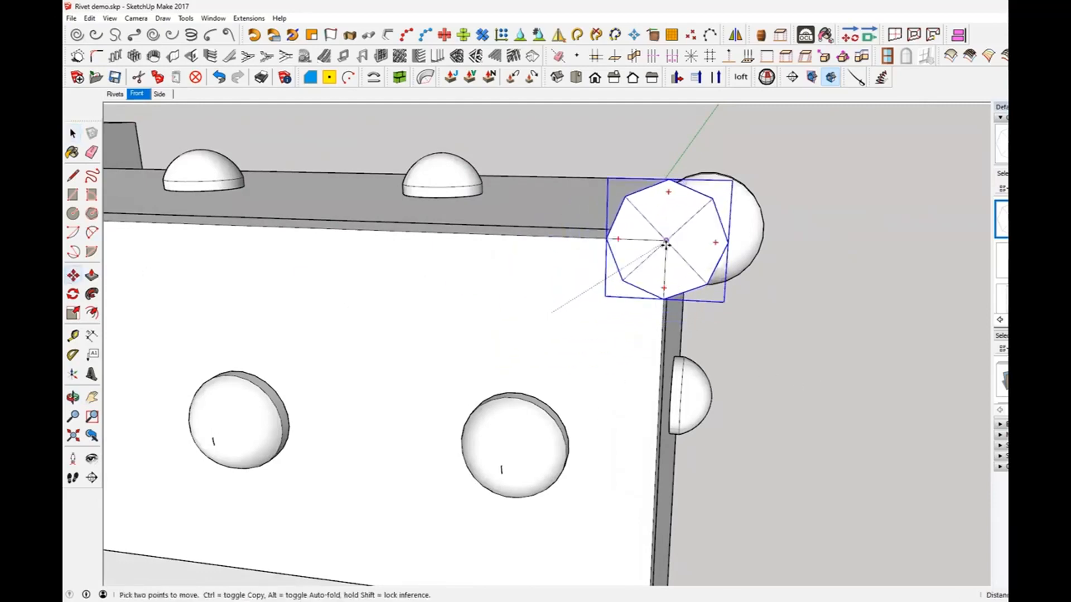
pyautogui.click(666, 244)
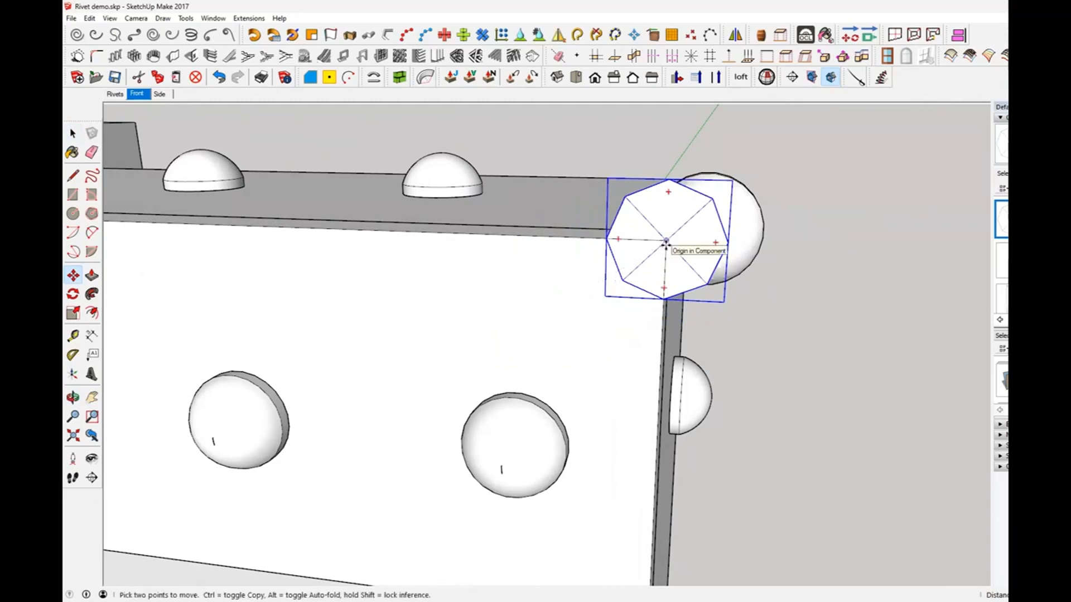
# - Move the octagonal component by one of its vertices to a free spot on the front plate, above the row of rivets
pyautogui.click(621, 279)
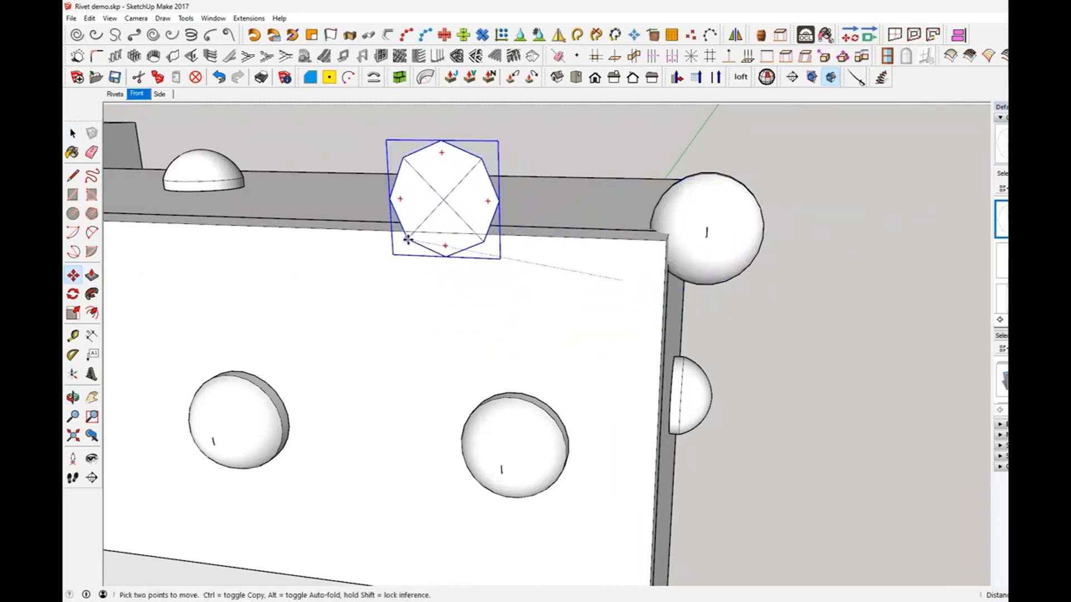
pyautogui.click(380, 349)
pyautogui.scroll(2, 428, 327)
pyautogui.moveTo(428, 327); pyautogui.dragTo(473, 303, button='middle')
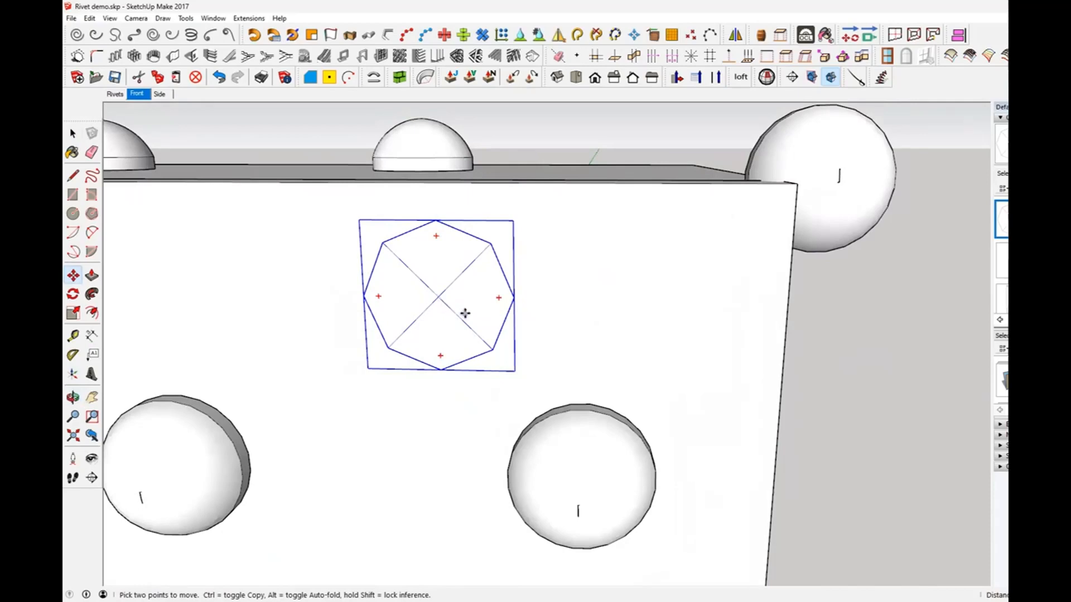
# - Select all instances of the round rivet component, starting from the rivet at the door's upper corner
pyautogui.press('space')
pyautogui.click(836, 195)
pyautogui.moveTo(834, 197); pyautogui.dragTo(702, 240, button='middle')
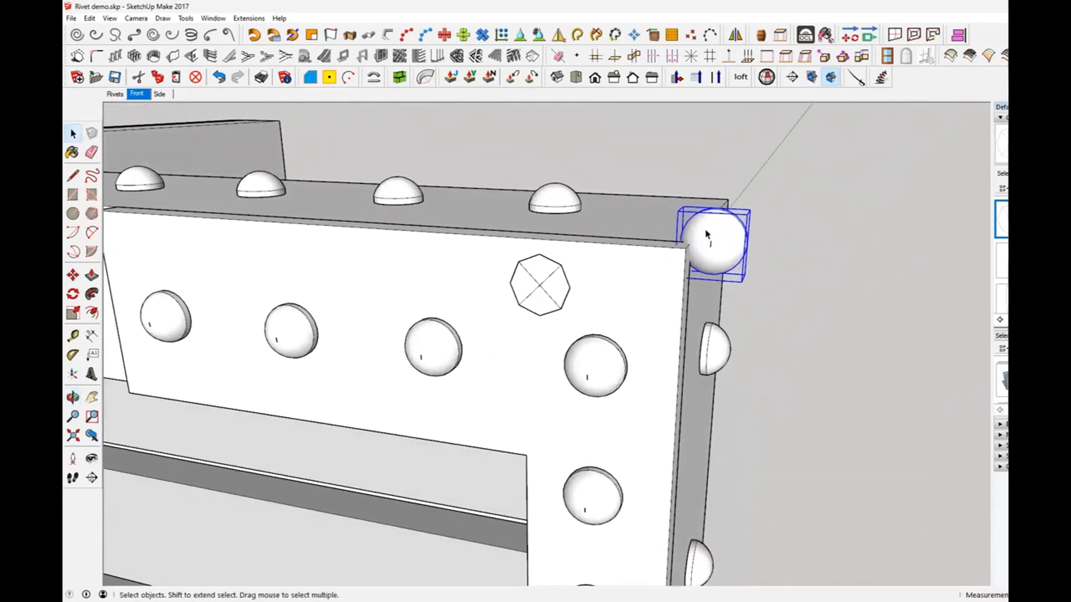
pyautogui.rightClick(707, 234)
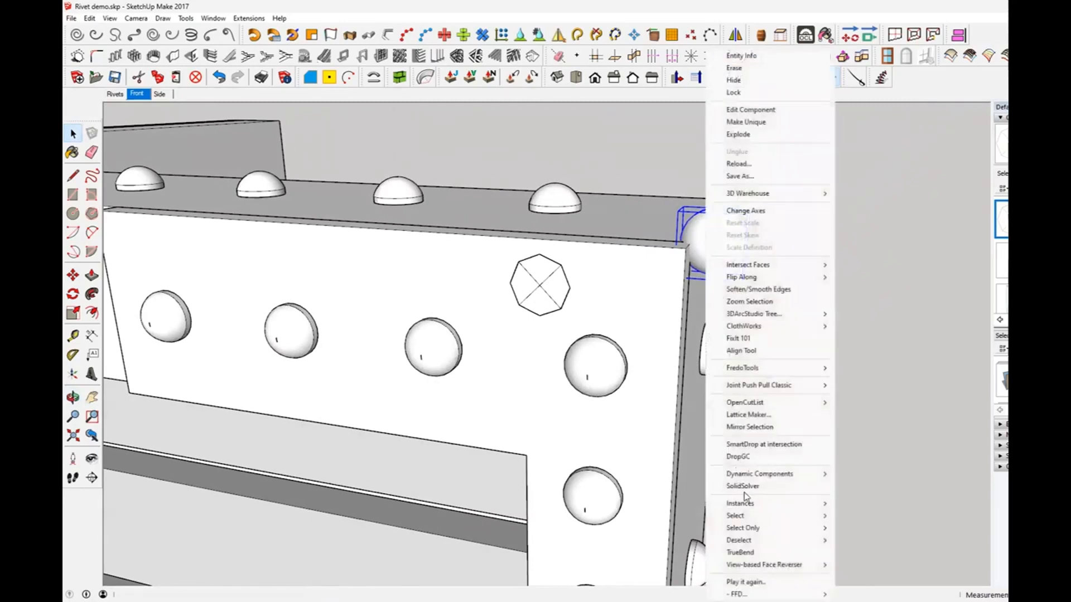
pyautogui.moveTo(768, 505)
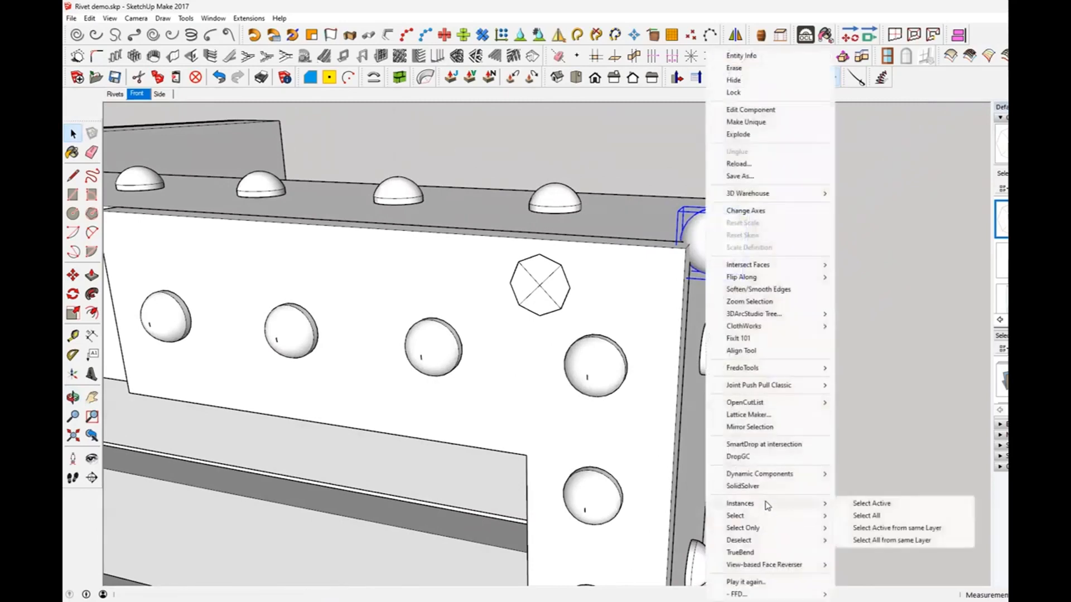
pyautogui.click(894, 518)
pyautogui.scroll(-10, 575, 410)
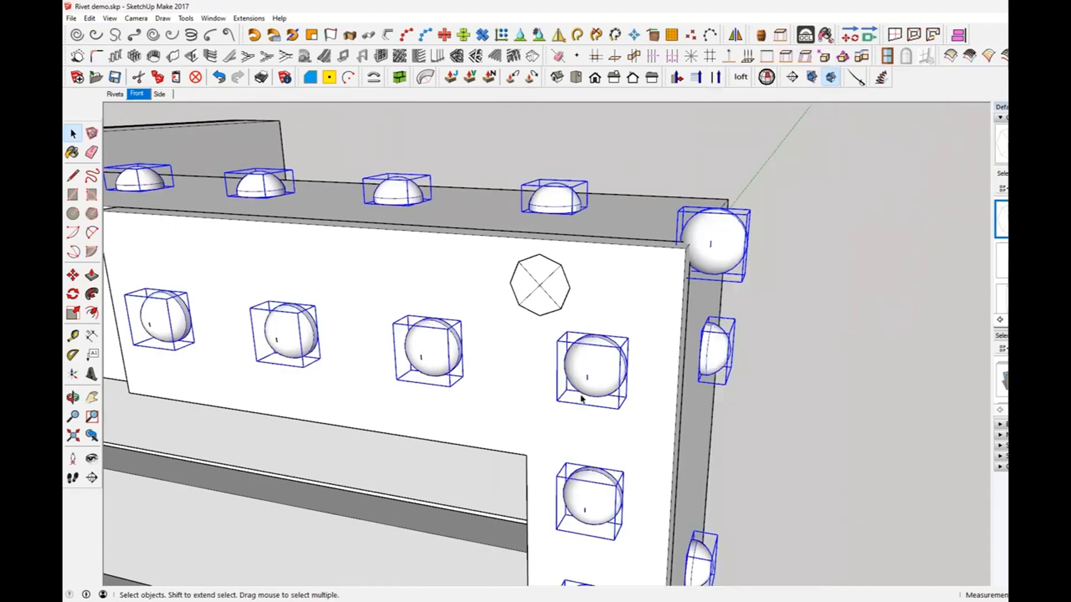
# - Replace all the selected round rivets with the octagonal component and clear the selection
pyautogui.scroll(-3, 572, 417)
pyautogui.moveTo(686, 234); pyautogui.dragTo(646, 334, button='middle')
pyautogui.scroll(-3, 717, 222)
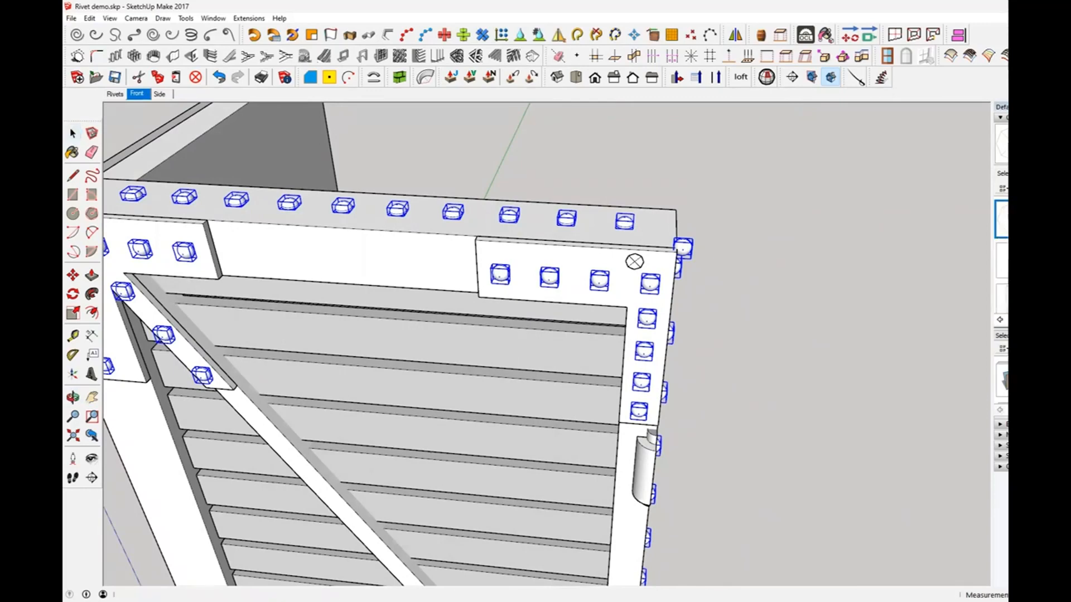
pyautogui.press('space')
pyautogui.click(792, 372)
pyautogui.moveTo(792, 372); pyautogui.dragTo(540, 231, button='middle')
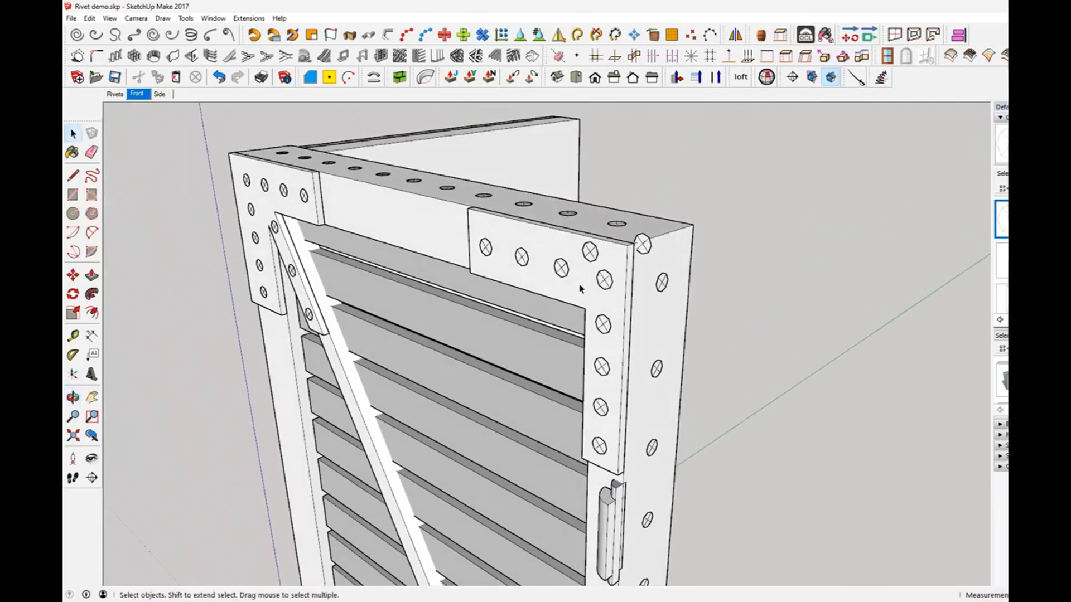
# - Delete the two surplus octagonal components near the upper corner of the door
pyautogui.scroll(2, 595, 279)
pyautogui.moveTo(595, 278); pyautogui.dragTo(645, 250, button='middle')
pyautogui.click(631, 300)
pyautogui.click(652, 254)
pyautogui.moveTo(752, 298); pyautogui.dragTo(671, 320, button='middle')
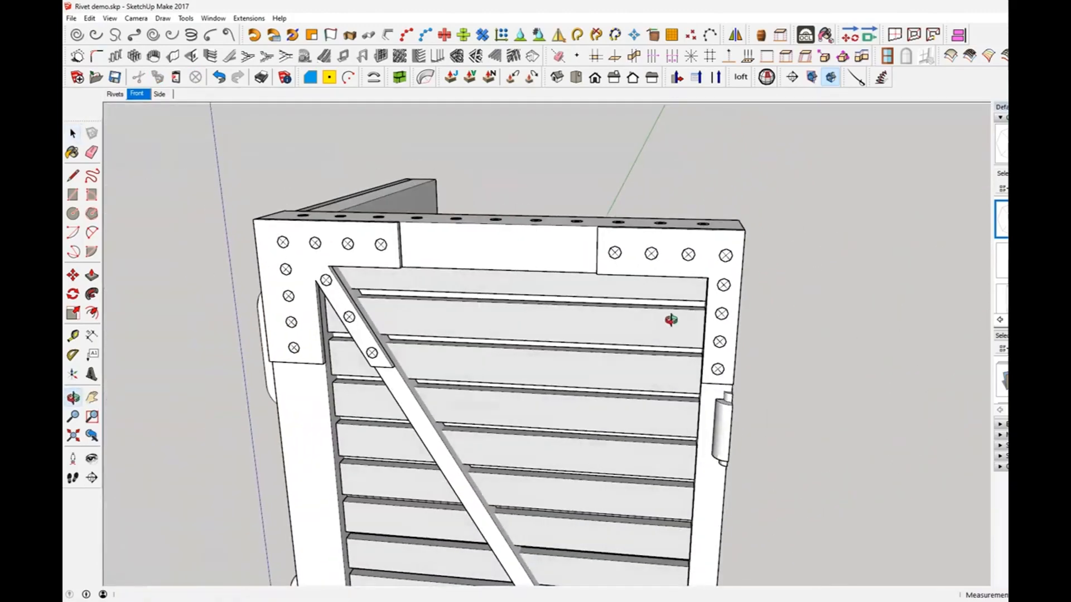
# - Review the model's statistics for the entire model with nested components included, and close the information window
pyautogui.click(212, 18)
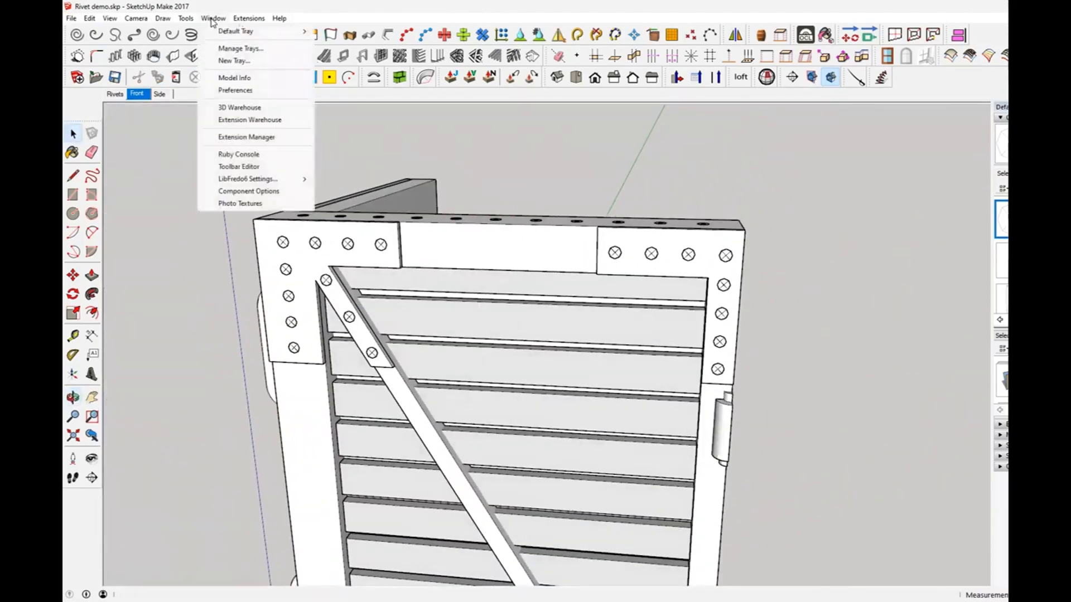
pyautogui.click(235, 79)
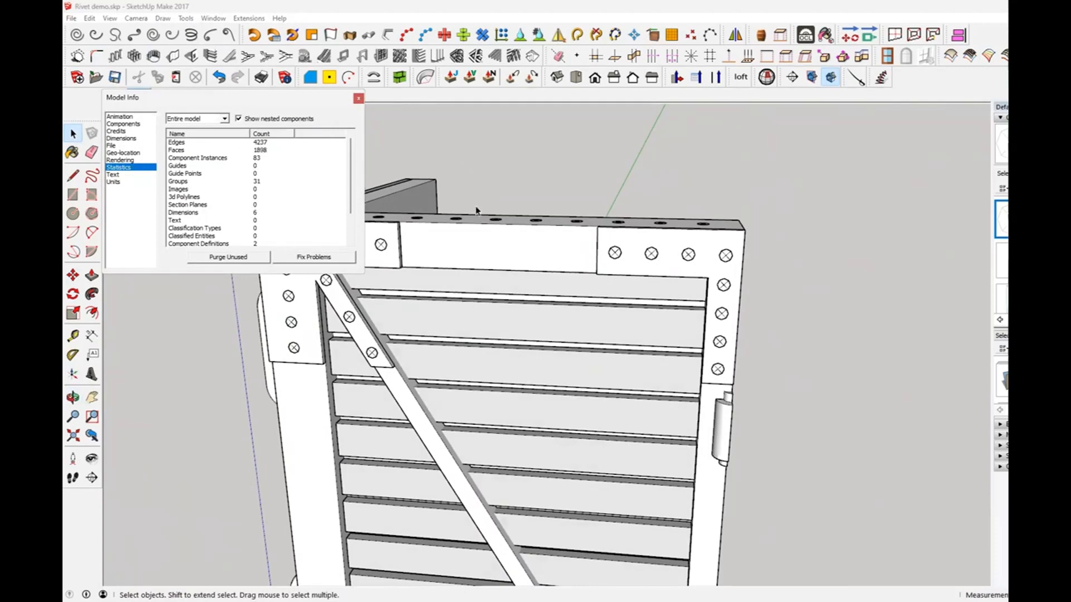
pyautogui.click(358, 99)
# - Examine the door's nested groups down to the upper corner plate carrying the octagonal rivets, and clear the selection
pyautogui.moveTo(756, 279); pyautogui.dragTo(704, 265, button='middle')
pyautogui.moveTo(702, 304); pyautogui.dragTo(625, 326, button='middle')
pyautogui.scroll(3, 599, 211)
pyautogui.scroll(3, 603, 212)
pyautogui.moveTo(624, 244); pyautogui.dragTo(550, 235, button='middle')
pyautogui.click(593, 236)
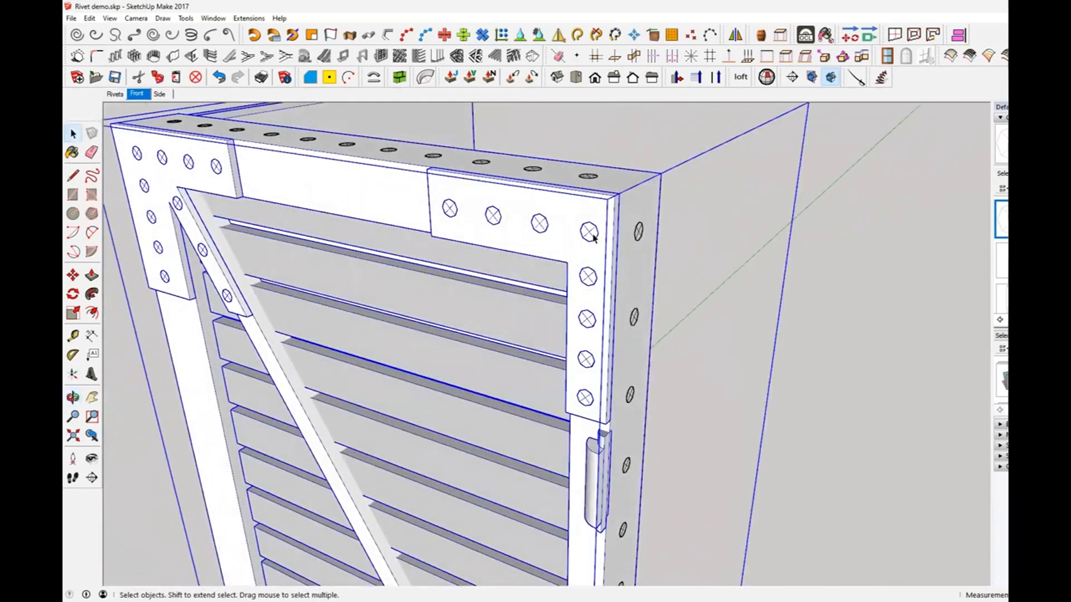
pyautogui.doubleClick(593, 236)
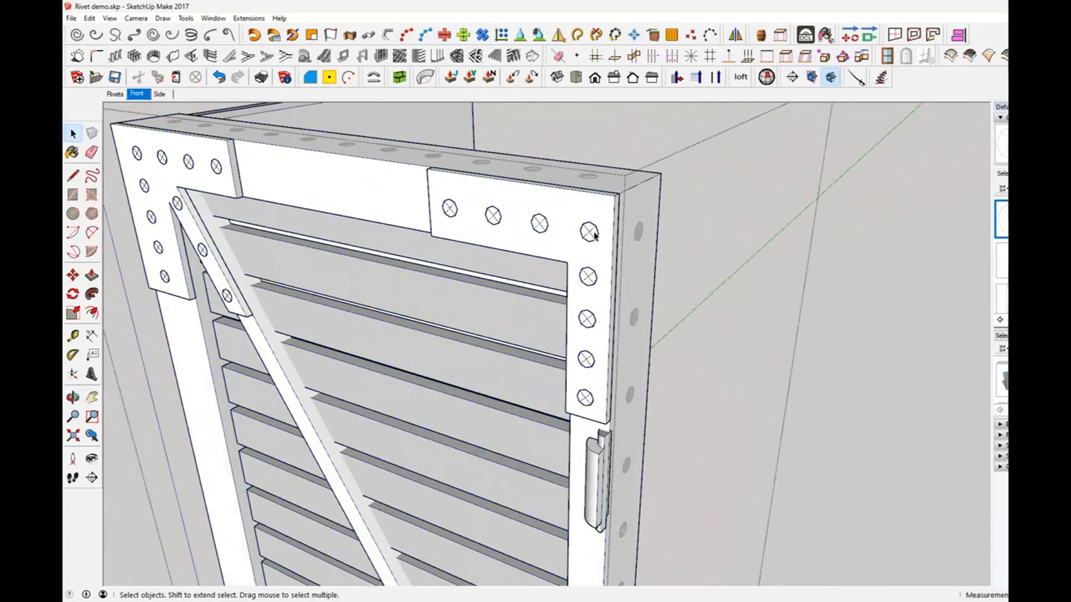
pyautogui.click(595, 236)
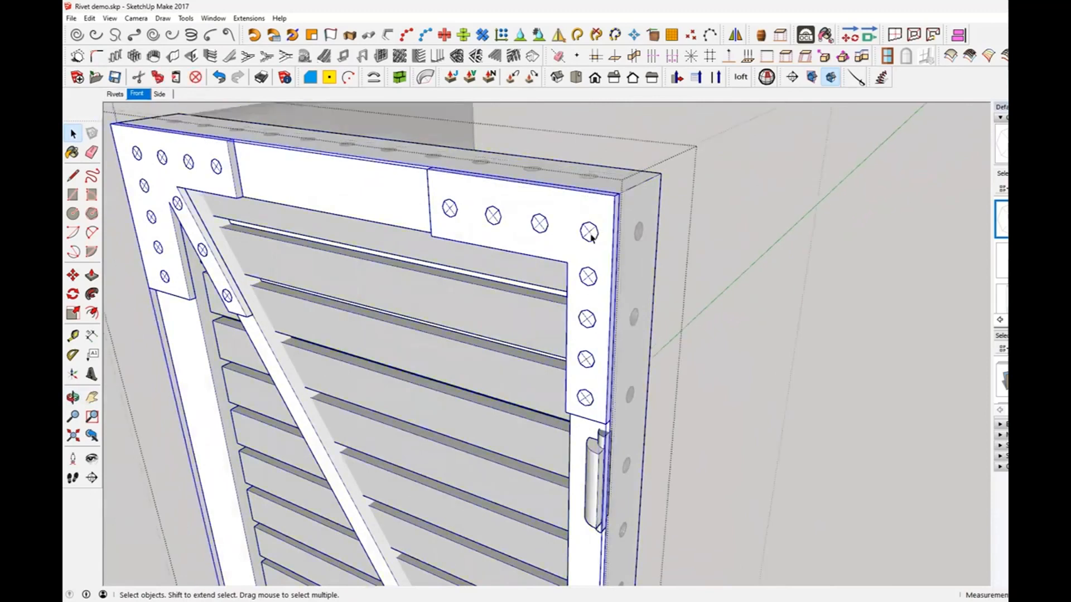
pyautogui.doubleClick(591, 237)
pyautogui.click(592, 237)
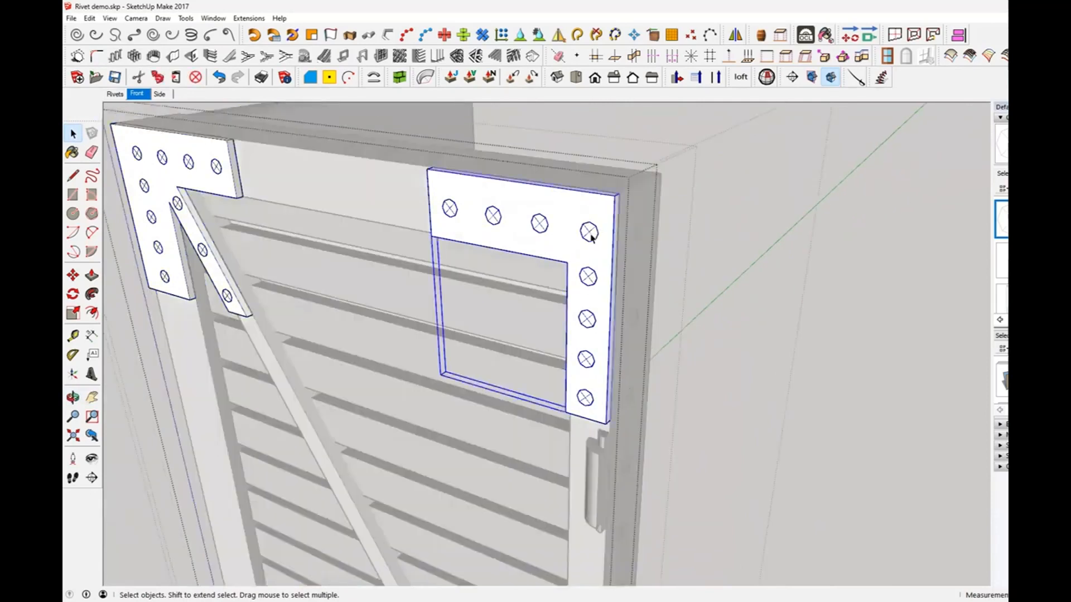
pyautogui.click(811, 310)
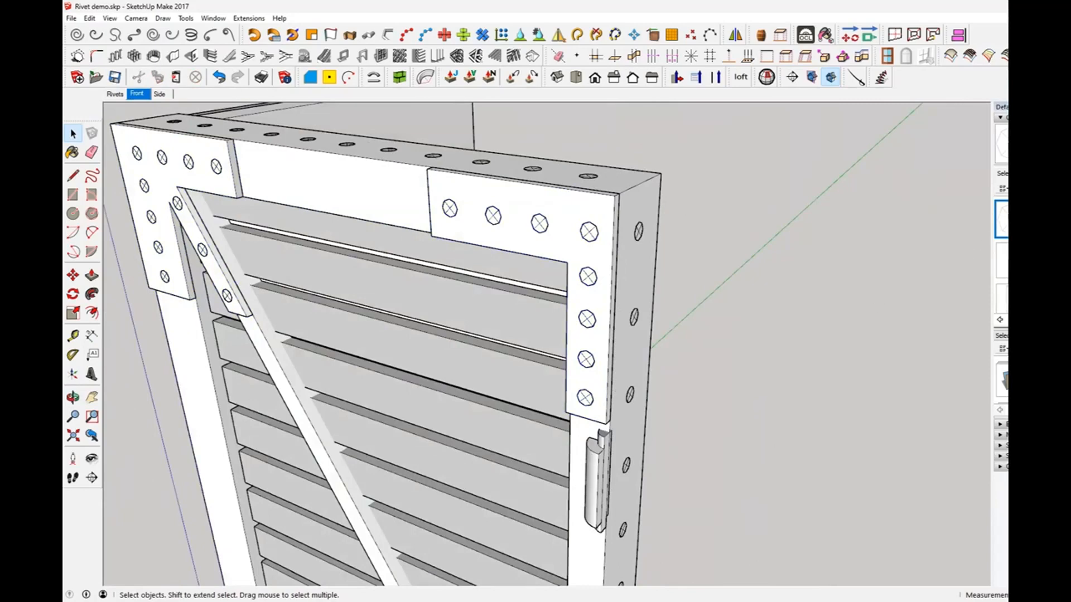
# - Insert the round rivet component from the model's component collection on the rear edge of the door's side face
pyautogui.click(1002, 294)
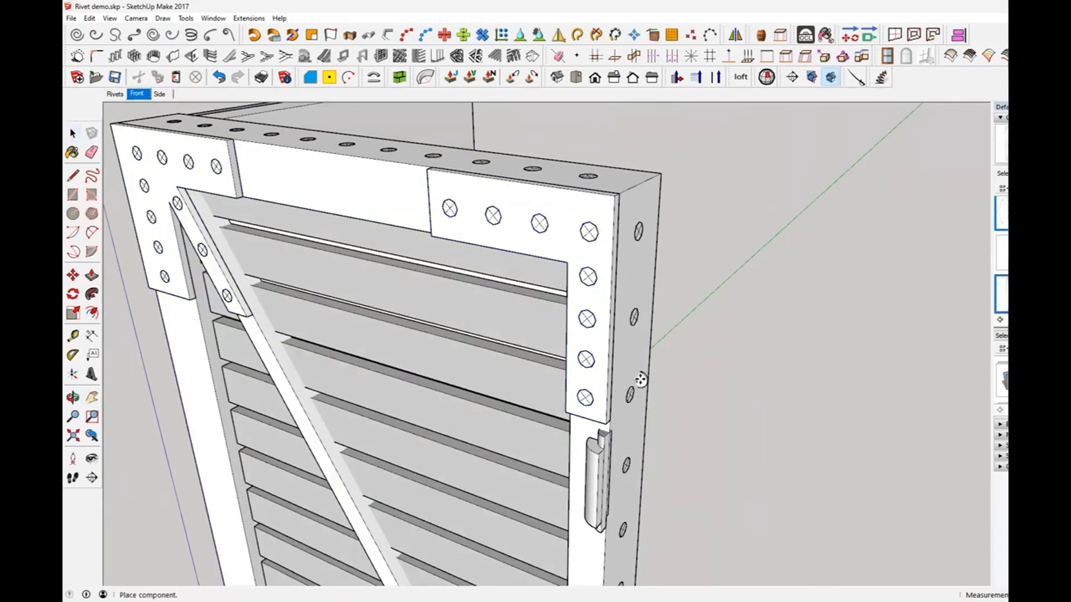
pyautogui.click(641, 379)
pyautogui.scroll(3, 641, 378)
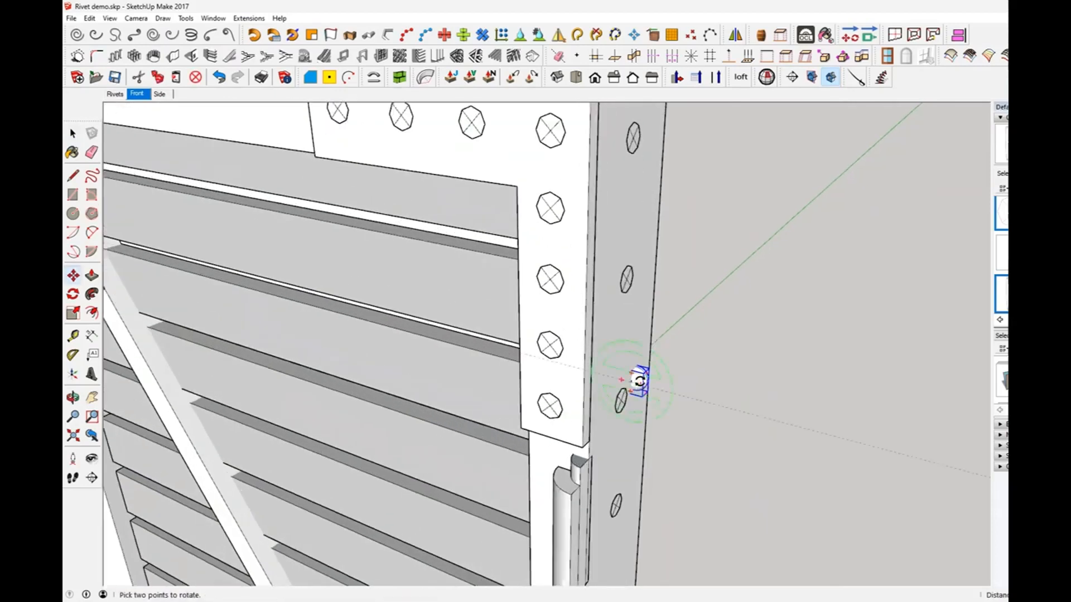
pyautogui.rightClick(640, 382)
pyautogui.moveTo(681, 506)
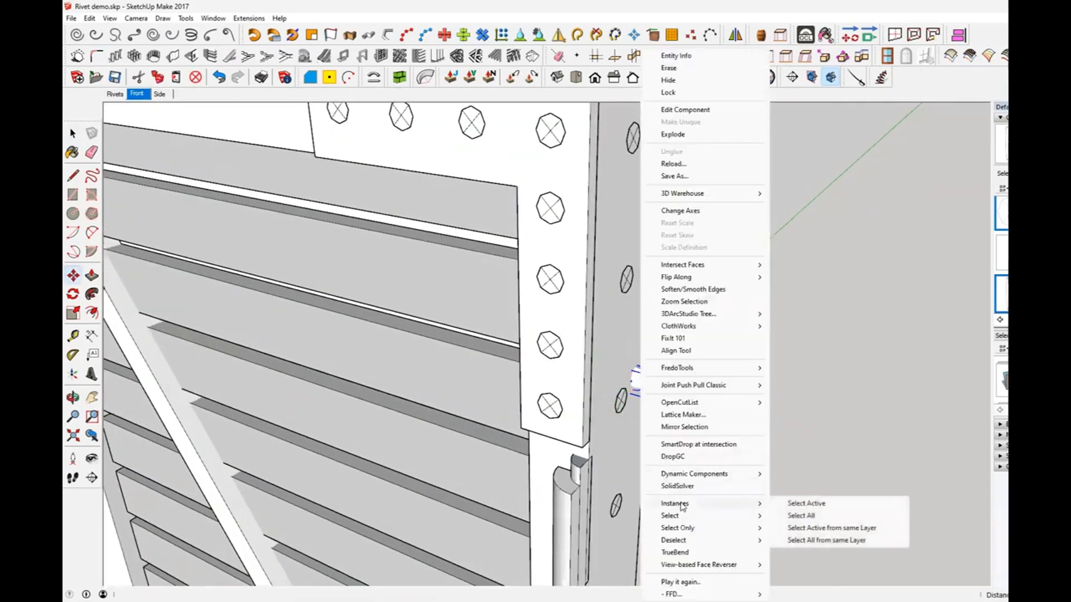
pyautogui.click(872, 353)
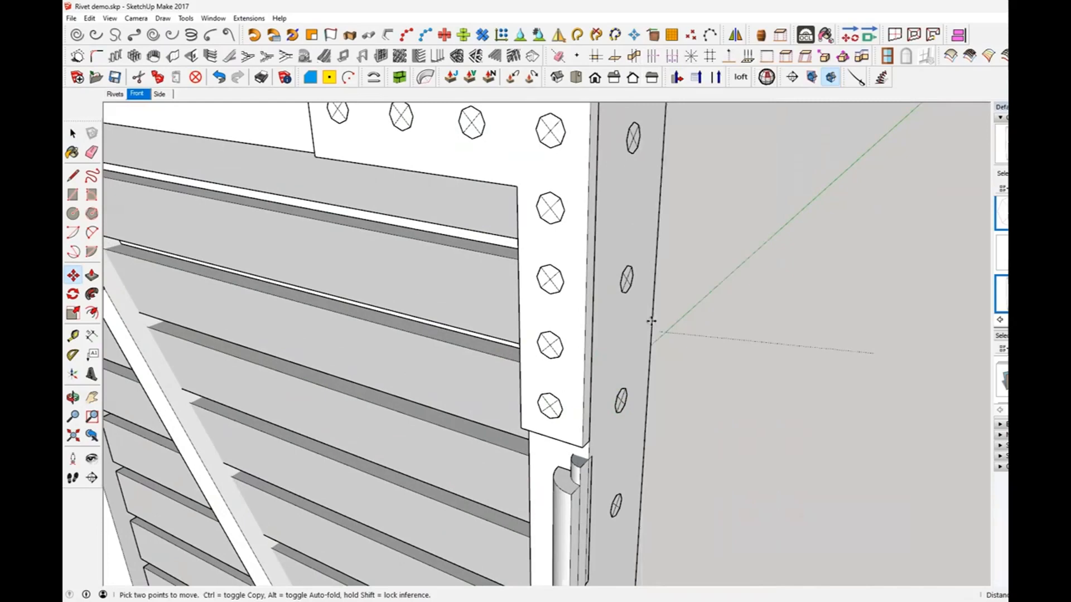
pyautogui.press('Escape')
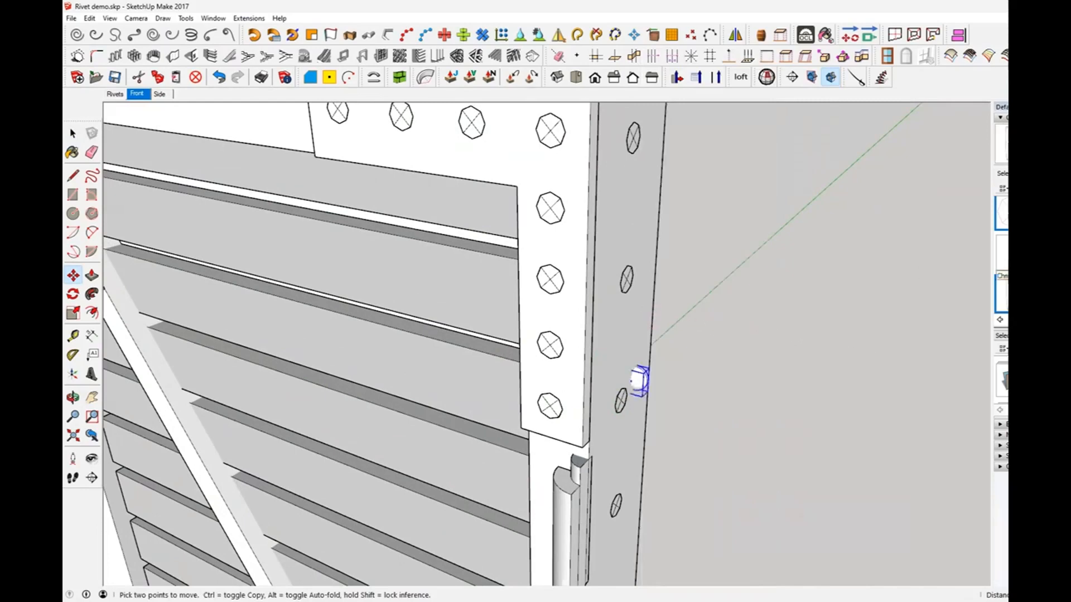
# - Insert an octagonal component on the rear edge of the door's side face, just below the round rivet
pyautogui.click(1004, 217)
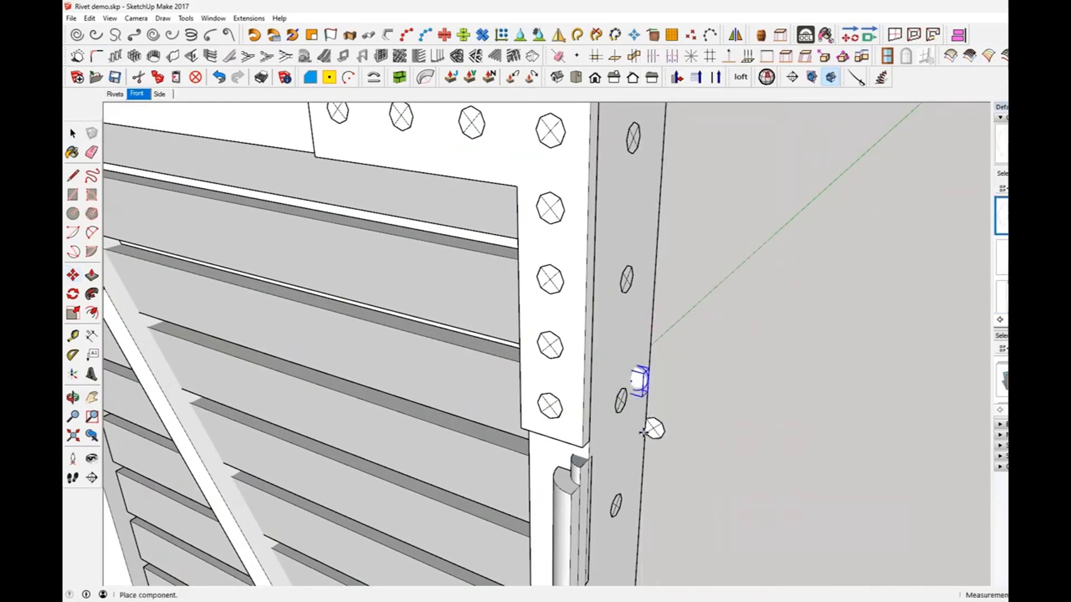
pyautogui.click(648, 438)
pyautogui.moveTo(671, 476); pyautogui.dragTo(683, 411, button='middle')
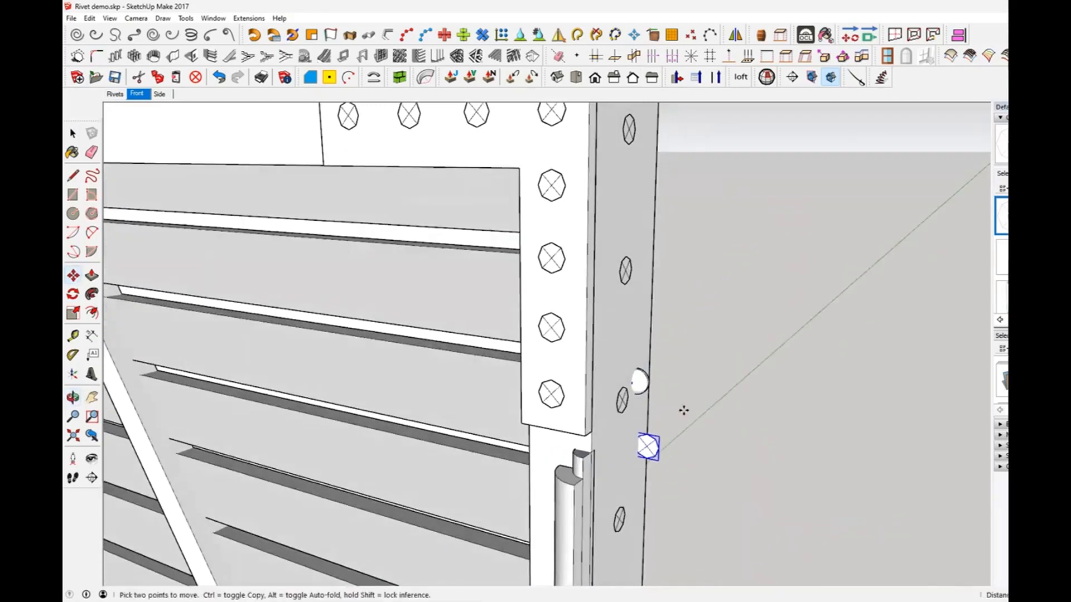
# - Select all instances of the octagonal component and replace them with the round rivet component
pyautogui.rightClick(648, 455)
pyautogui.moveTo(711, 504)
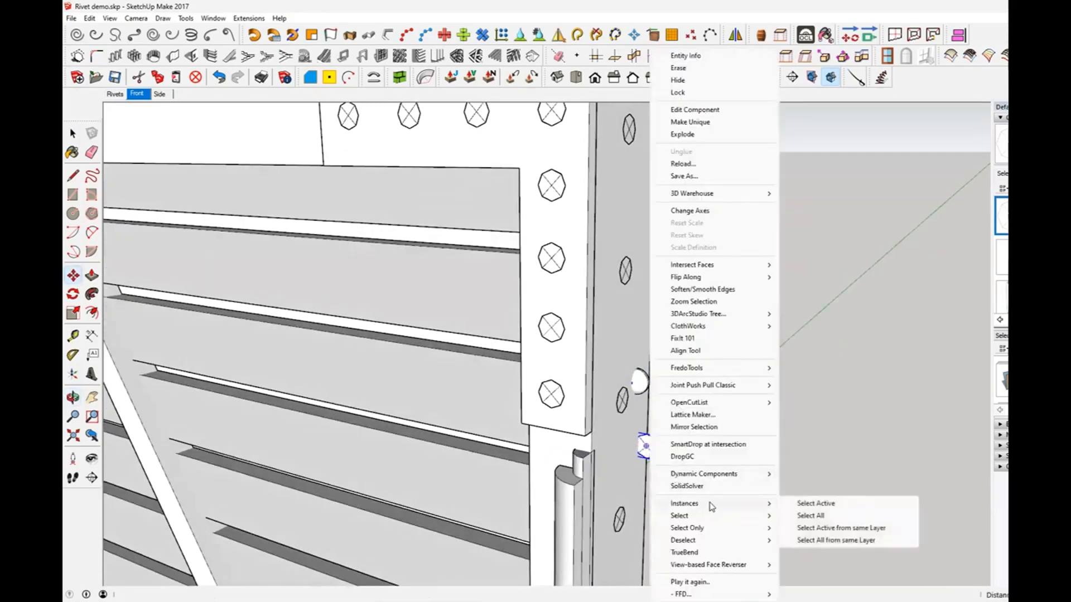
pyautogui.click(835, 518)
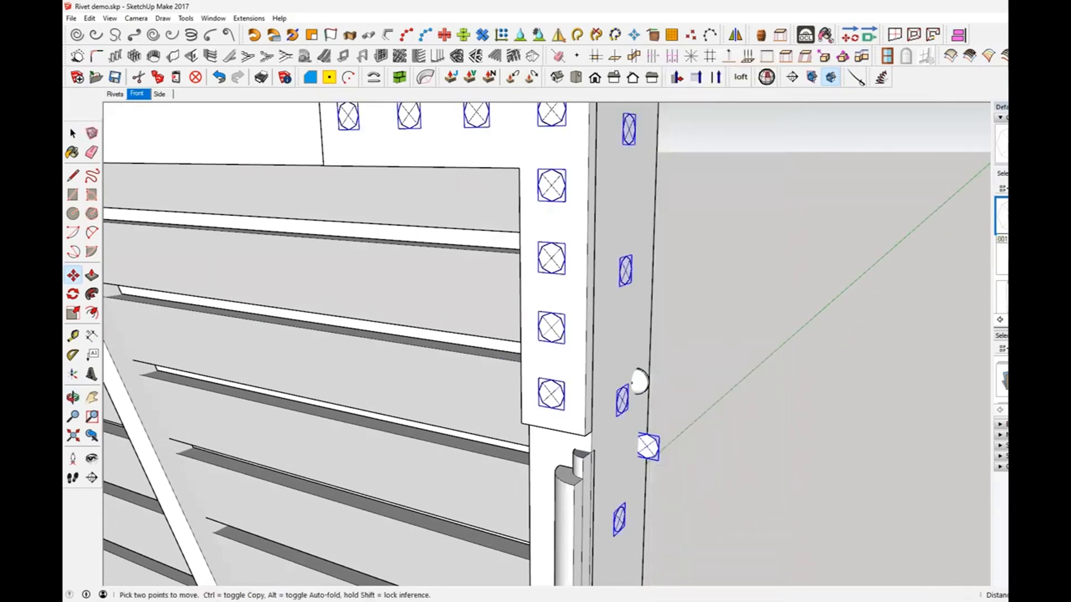
pyautogui.rightClick(1004, 298)
pyautogui.press('space')
pyautogui.click(755, 414)
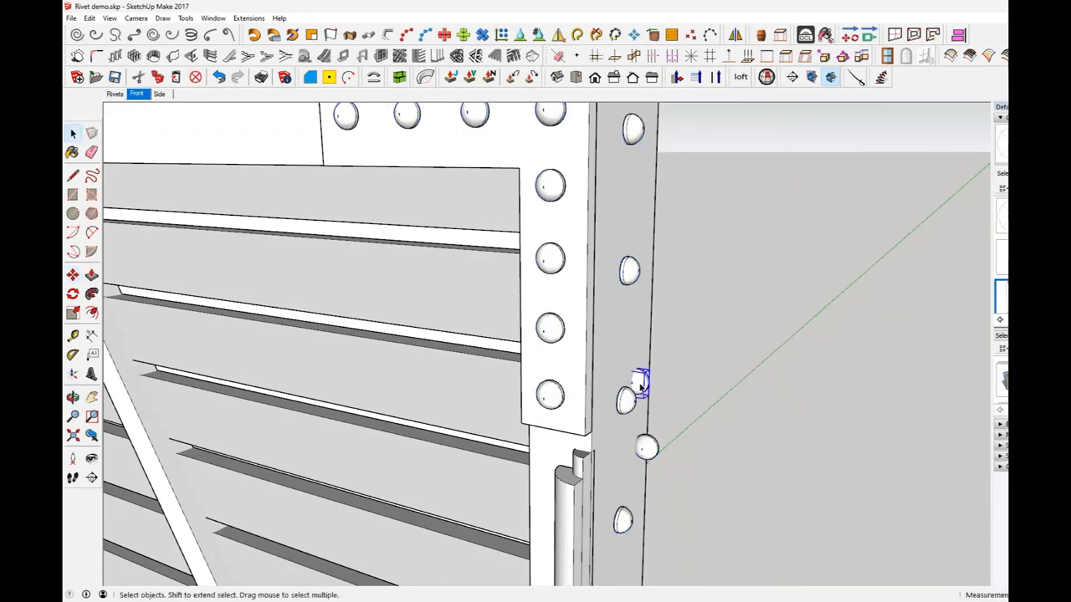
# - Delete the two extra round rivets on the rear edge of the door's side face
pyautogui.press('Delete')
pyautogui.click(647, 448)
pyautogui.press('Delete')
# - Examine the rivets across the whole door and the labelled set of directional rivet samples beside it
pyautogui.scroll(-5, 684, 460)
pyautogui.moveTo(620, 455); pyautogui.dragTo(534, 357, button='middle')
pyautogui.scroll(-3, 551, 306)
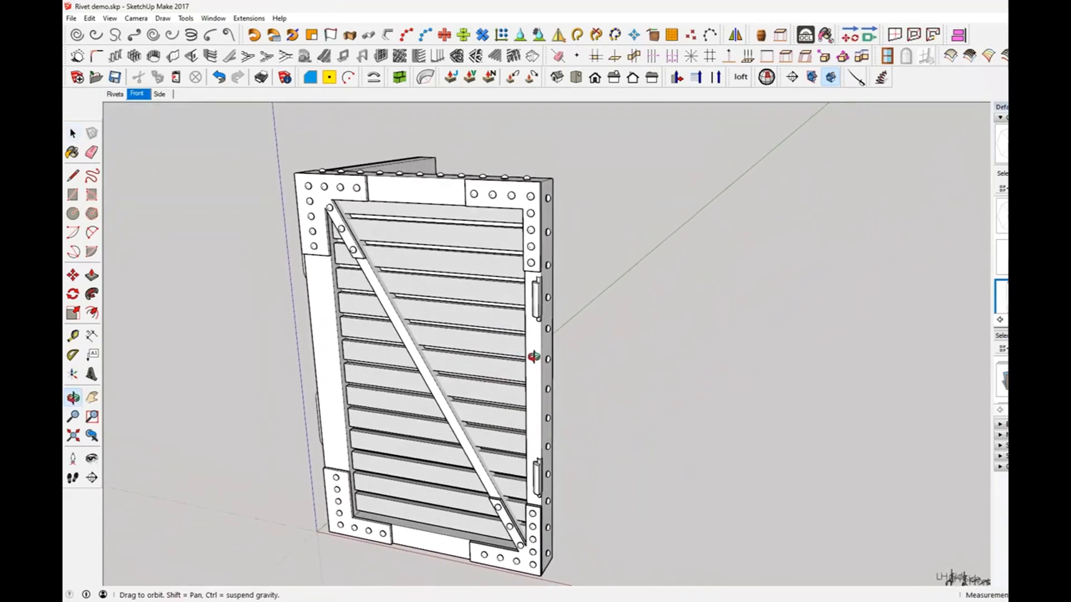
pyautogui.scroll(2, 523, 347)
pyautogui.scroll(-3, 524, 349)
pyautogui.moveTo(565, 364); pyautogui.dragTo(409, 254, button='middle')
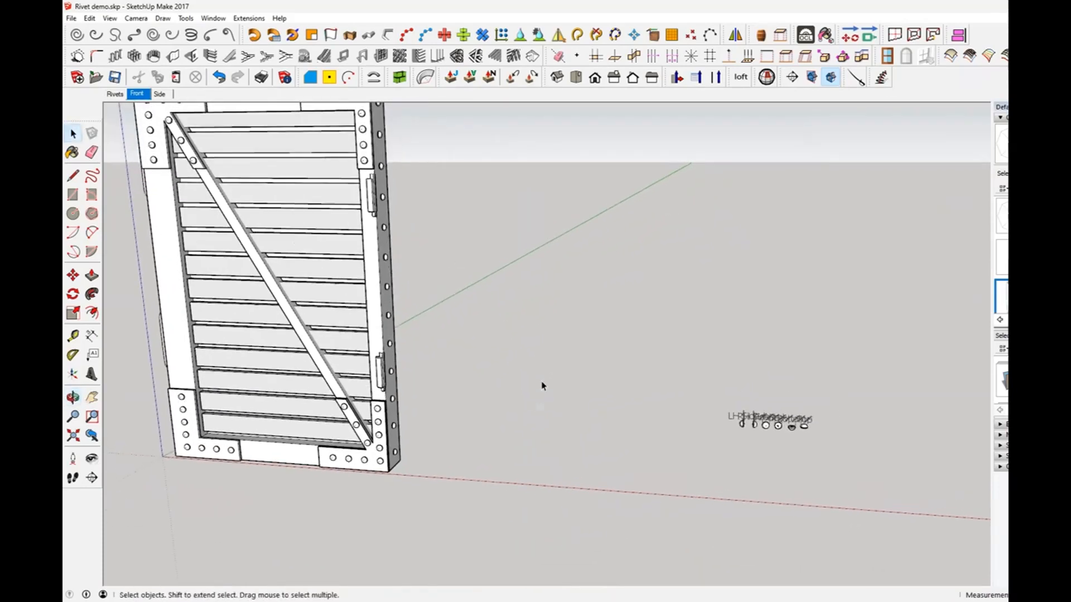
pyautogui.scroll(1, 774, 442)
pyautogui.scroll(2, 774, 442)
pyautogui.moveTo(774, 442); pyautogui.dragTo(728, 442, button='middle')
pyautogui.scroll(-3, 728, 440)
pyautogui.scroll(4, 735, 428)
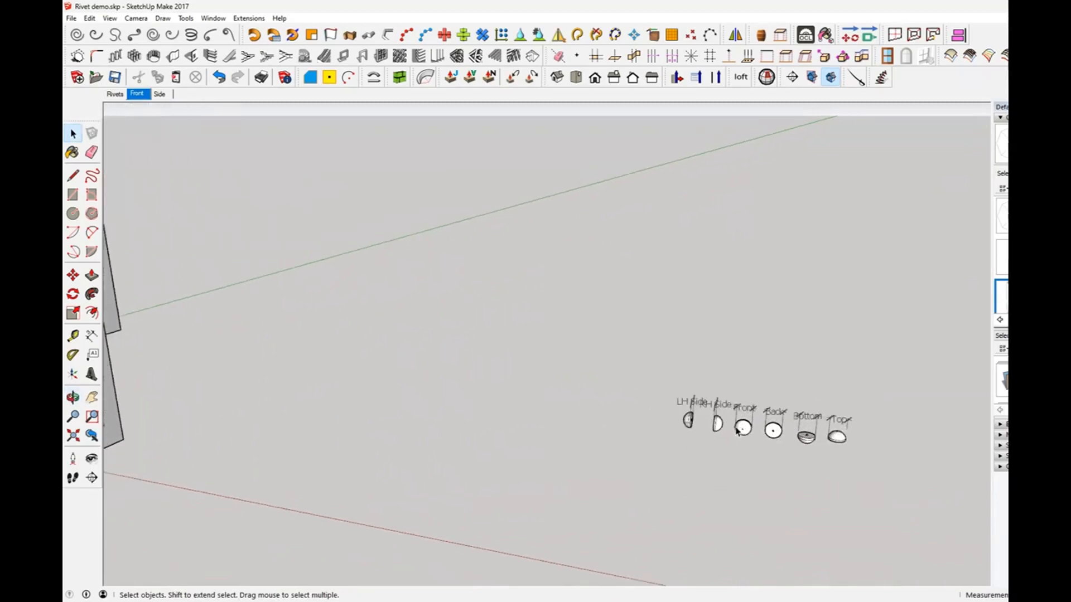
pyautogui.moveTo(763, 410); pyautogui.dragTo(948, 324, button='middle')
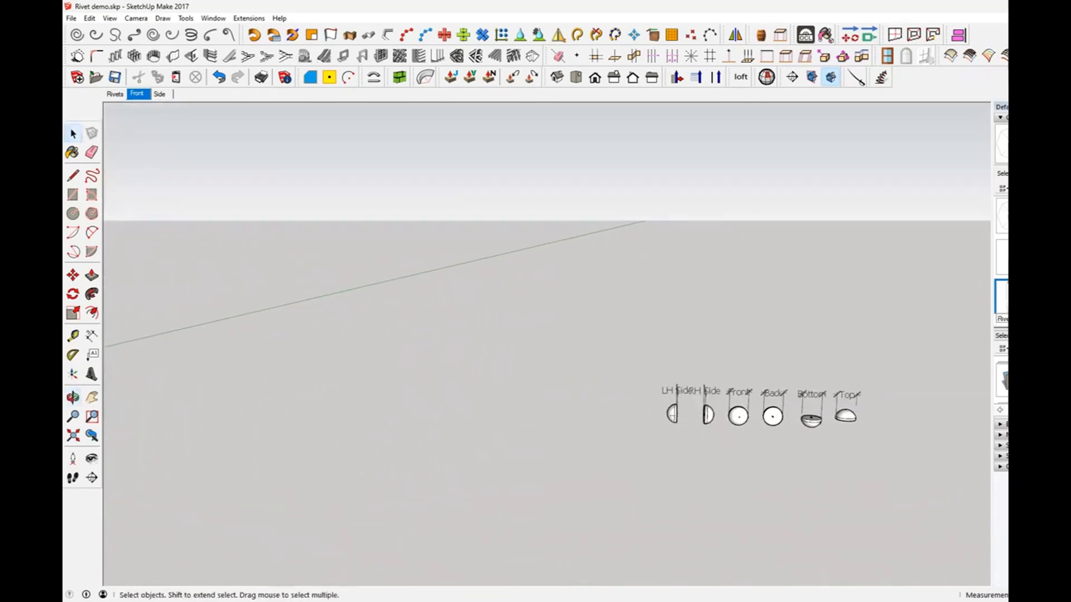
# - Place a round rivet beside the labelled samples and replace all round rivet instances with the octagonal component
pyautogui.press('m')
pyautogui.rightClick(624, 442)
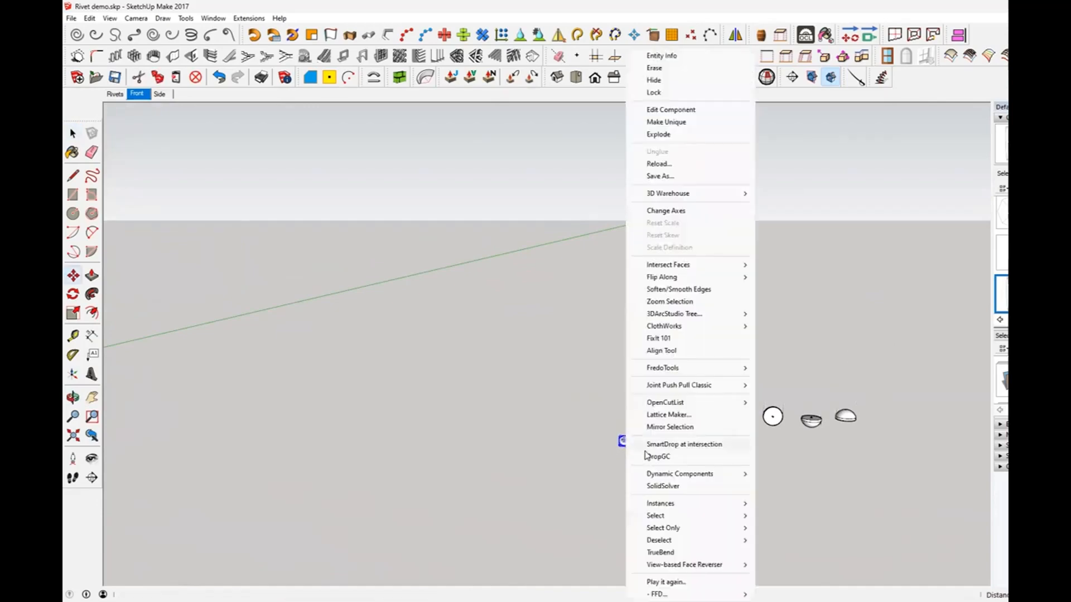
pyautogui.moveTo(685, 505)
pyautogui.click(798, 518)
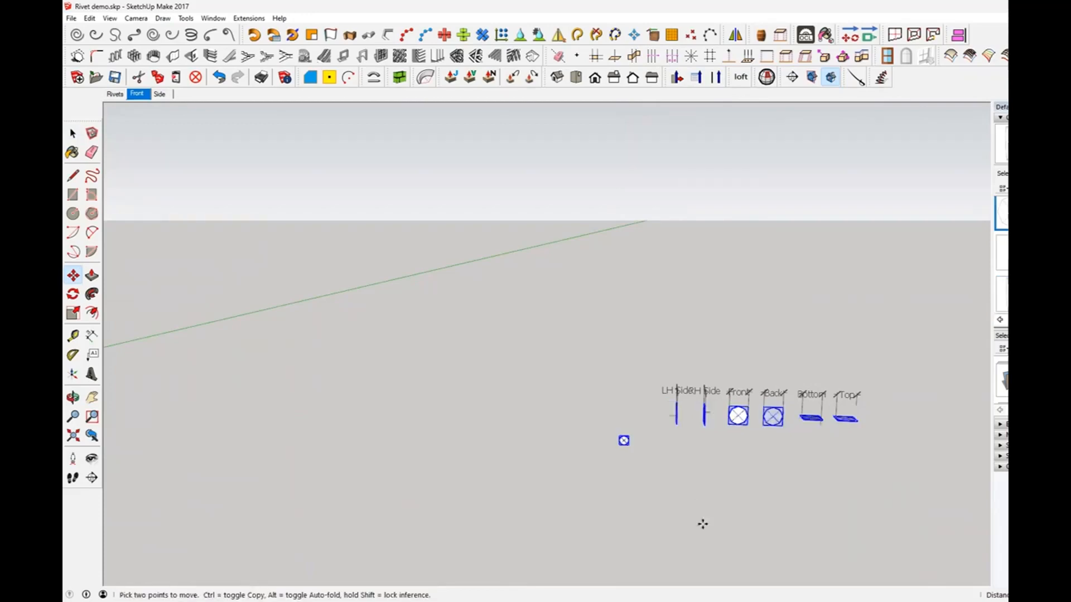
# - Delete the extra octagonal component beside the labelled samples
pyautogui.press('space')
pyautogui.click(603, 512)
pyautogui.moveTo(594, 432); pyautogui.dragTo(638, 478)
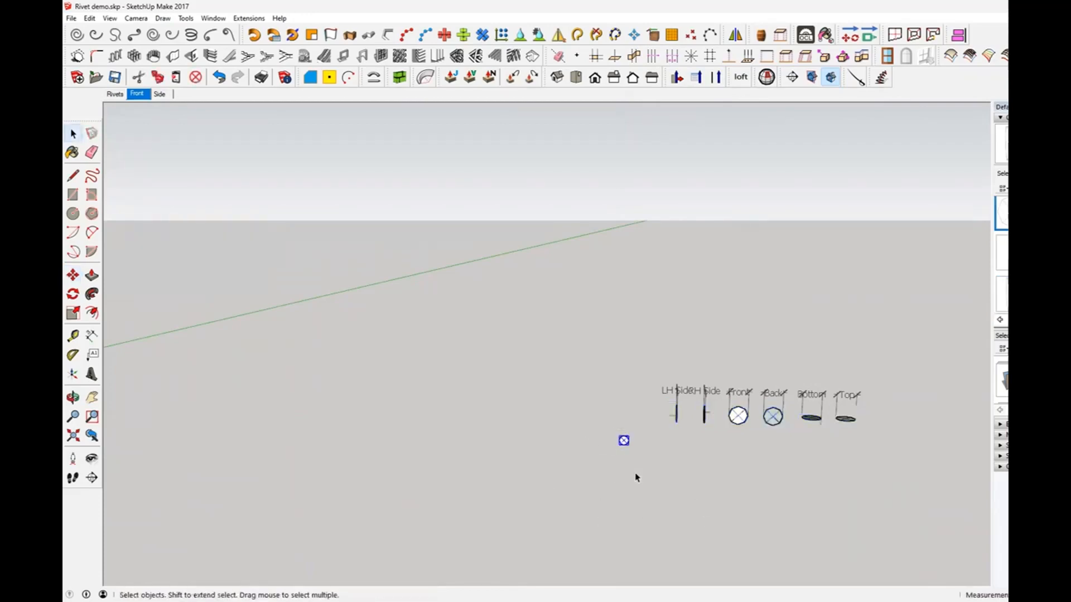
pyautogui.press('Delete')
# - Copy the Front octagonal sample into the empty space beyond the LH Side sample
pyautogui.scroll(5, 670, 413)
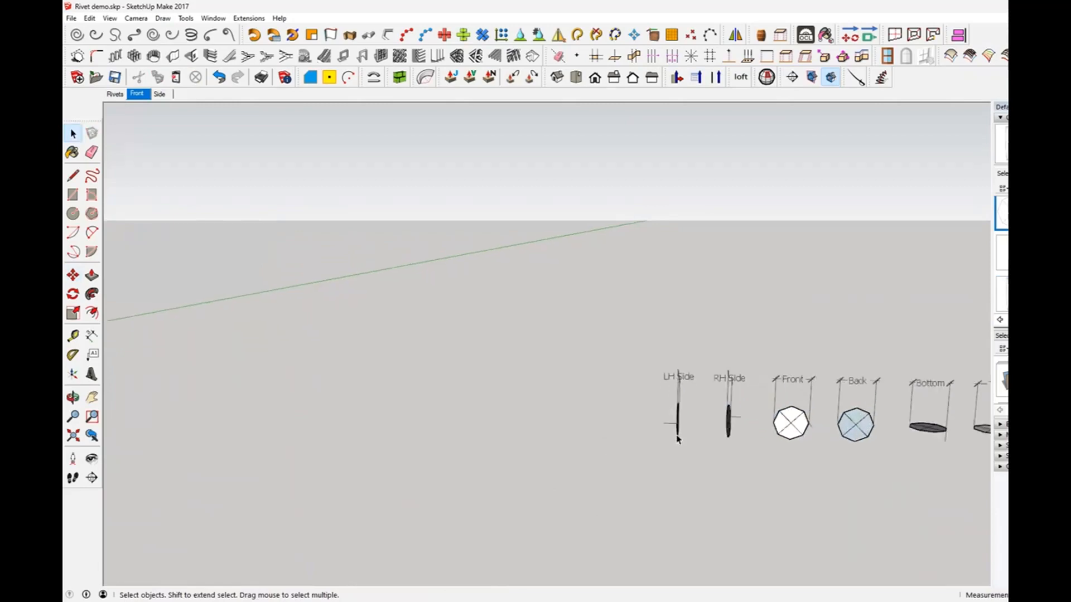
pyautogui.moveTo(739, 452)
pyautogui.mouseDown(button='middle')
pyautogui.moveTo(729, 411)
pyautogui.moveTo(617, 402)
pyautogui.moveTo(710, 431)
pyautogui.moveTo(718, 421)
pyautogui.moveTo(677, 413)
pyautogui.moveTo(676, 402)
pyautogui.moveTo(759, 379)
pyautogui.mouseUp(button='middle')
pyautogui.click(672, 398)
pyautogui.moveTo(603, 333); pyautogui.dragTo(710, 355, button='middle')
pyautogui.moveTo(613, 364); pyautogui.dragTo(695, 351, button='middle')
pyautogui.click(72, 275)
pyautogui.press('ctrl')
pyautogui.click(693, 366)
pyautogui.click(372, 394)
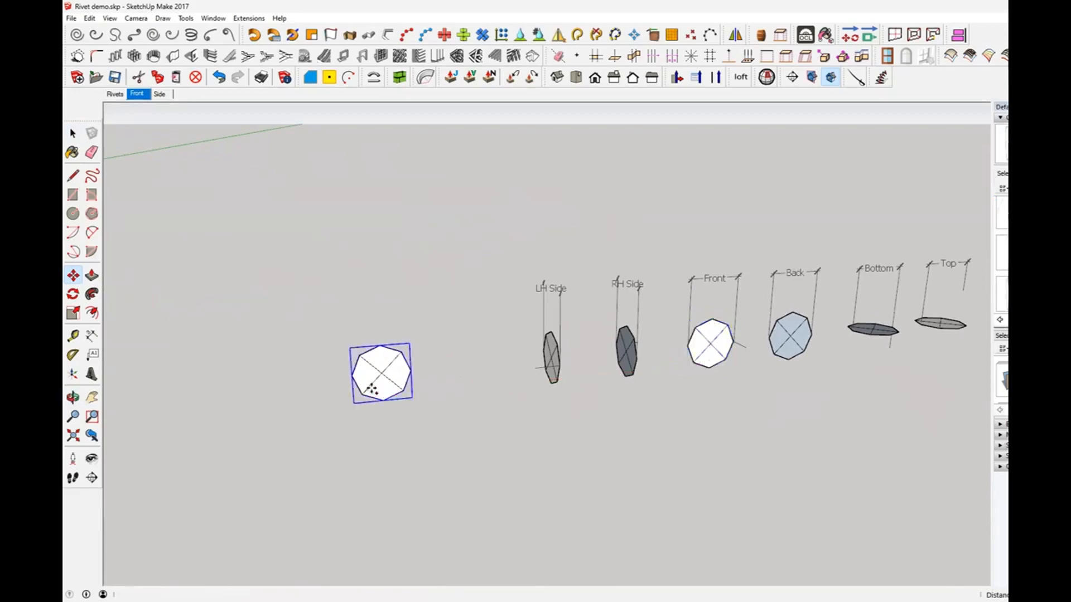
# - Rotate the copied octagon about its vertical direction so that it faces sideways like the LH Side sample
pyautogui.moveTo(380, 376); pyautogui.dragTo(426, 402, button='middle')
pyautogui.click(73, 294)
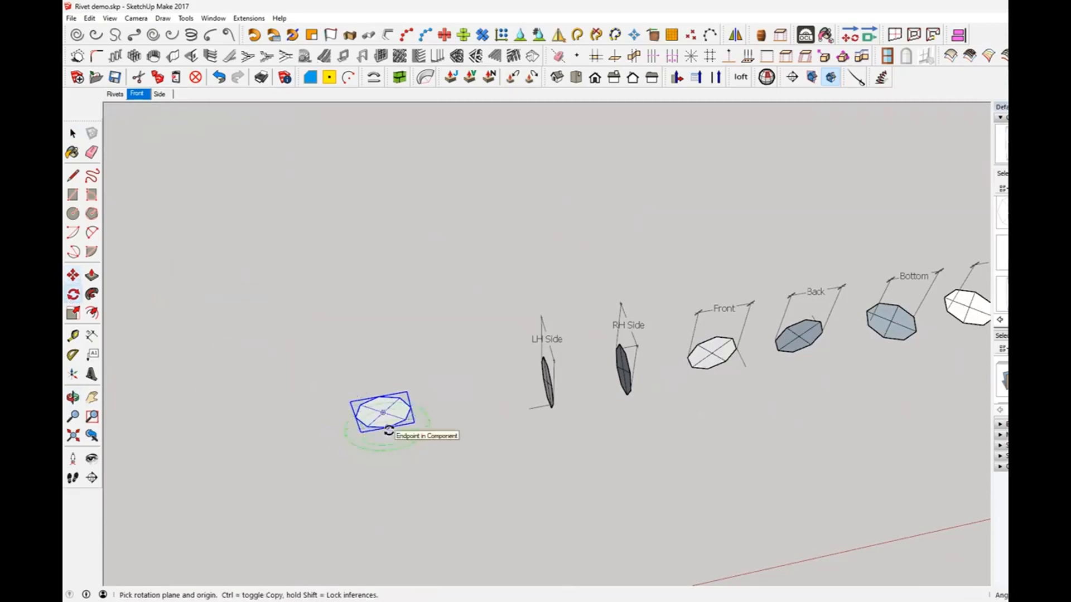
pyautogui.click(389, 430)
pyautogui.click(445, 417)
pyautogui.click(394, 463)
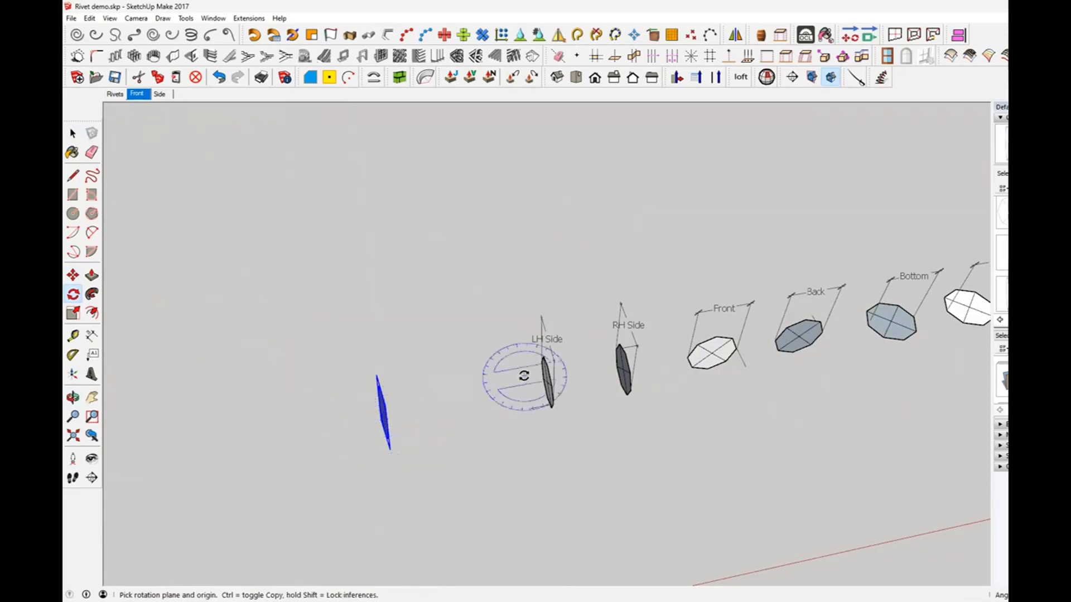
pyautogui.moveTo(287, 431); pyautogui.dragTo(402, 459, button='middle')
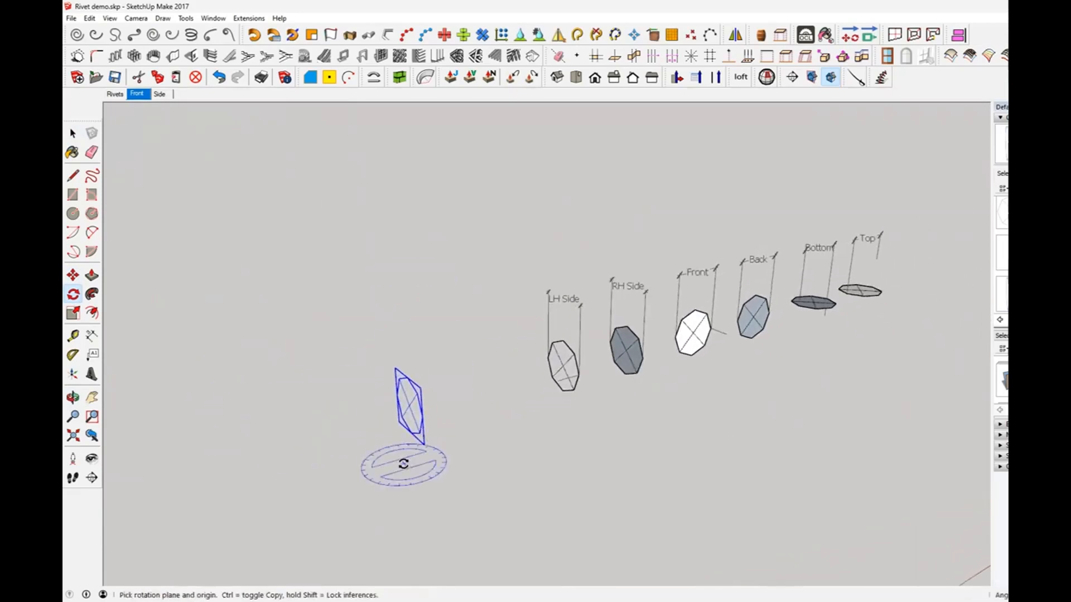
pyautogui.click(72, 133)
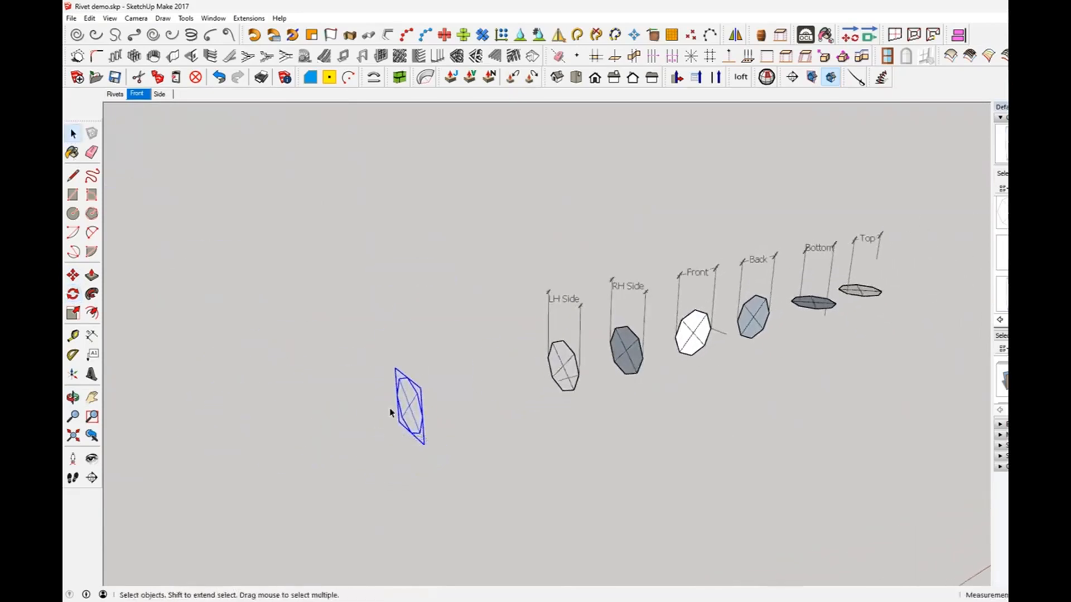
# - Compare the directional samples with the rivets on the door's front, side and top faces
pyautogui.moveTo(371, 434); pyautogui.dragTo(322, 372, button='middle')
pyautogui.moveTo(396, 385); pyautogui.dragTo(493, 371, button='middle')
pyautogui.moveTo(314, 448); pyautogui.dragTo(556, 443, button='middle')
pyautogui.click(115, 94)
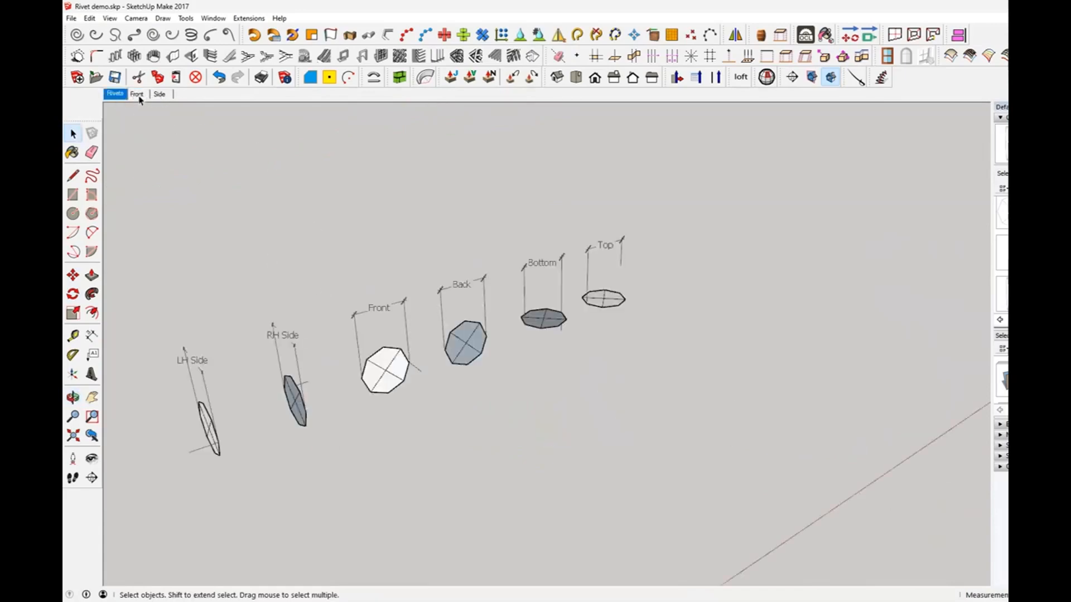
pyautogui.click(137, 94)
pyautogui.moveTo(382, 370)
pyautogui.mouseDown(button='middle')
pyautogui.moveTo(447, 387)
pyautogui.moveTo(383, 387)
pyautogui.mouseUp(button='middle')
pyautogui.moveTo(813, 483); pyautogui.dragTo(767, 385, button='middle')
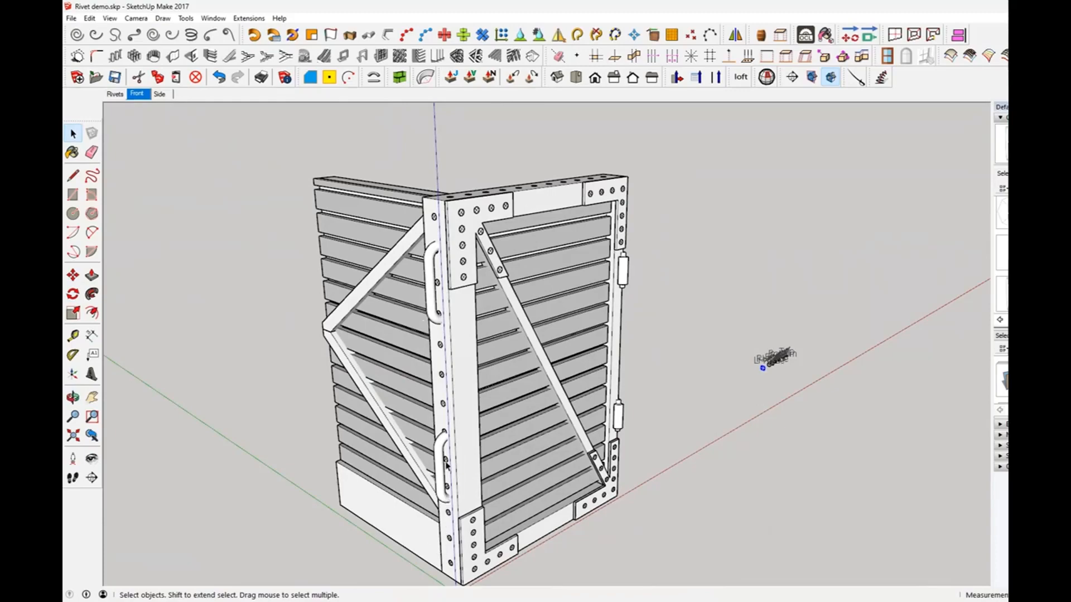
pyautogui.scroll(2, 438, 323)
pyautogui.moveTo(442, 271); pyautogui.dragTo(493, 502, button='middle')
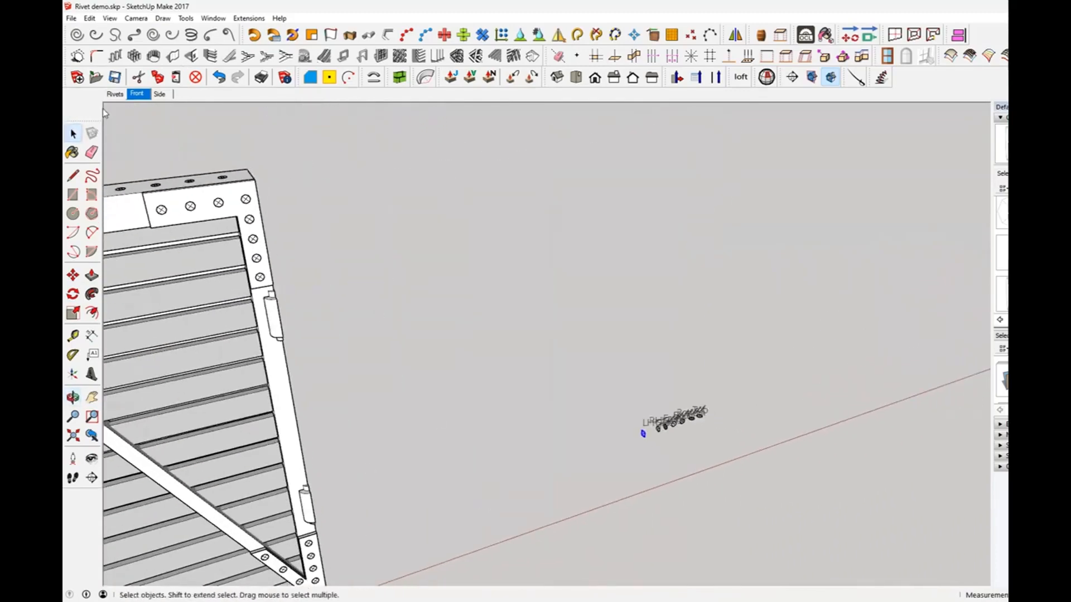
# - Return to the Rivets scene and delete the rotated octagon copy beside the LH Side sample
pyautogui.click(115, 93)
pyautogui.moveTo(375, 380); pyautogui.dragTo(720, 343, button='middle')
pyautogui.moveTo(364, 372); pyautogui.dragTo(520, 513)
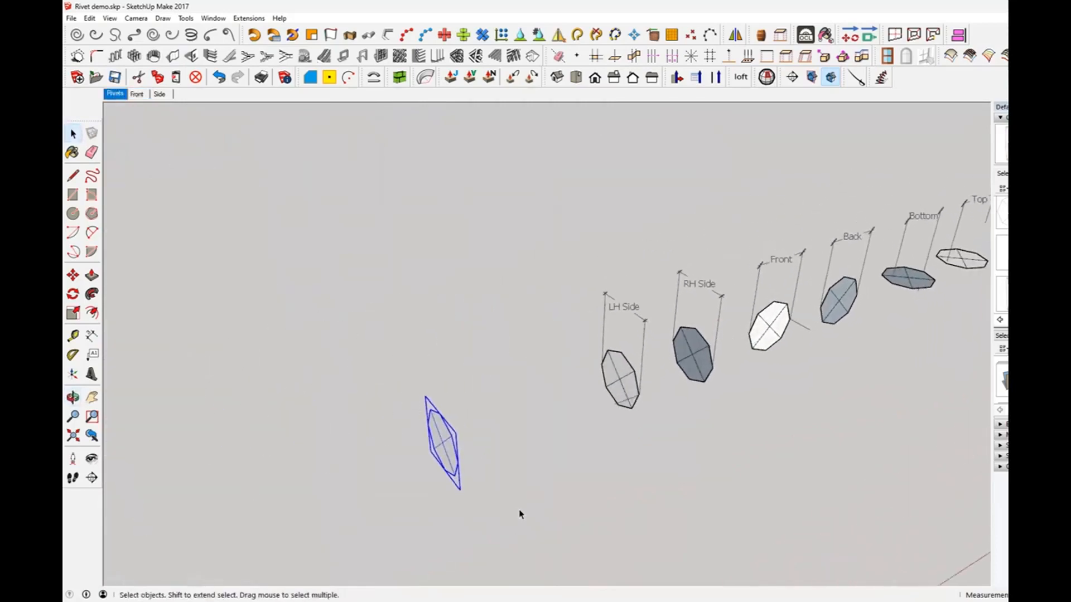
pyautogui.press('Delete')
# - Add a width dimension across the Front octagon, placed below the sample
pyautogui.moveTo(783, 433); pyautogui.dragTo(441, 384, button='middle')
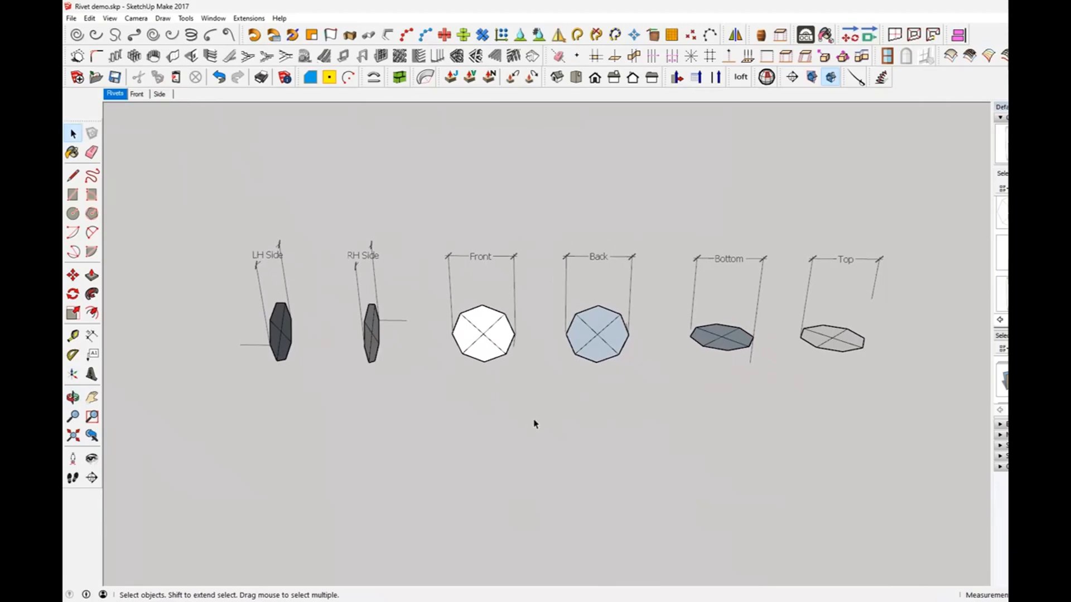
pyautogui.moveTo(536, 422); pyautogui.dragTo(501, 323, button='middle')
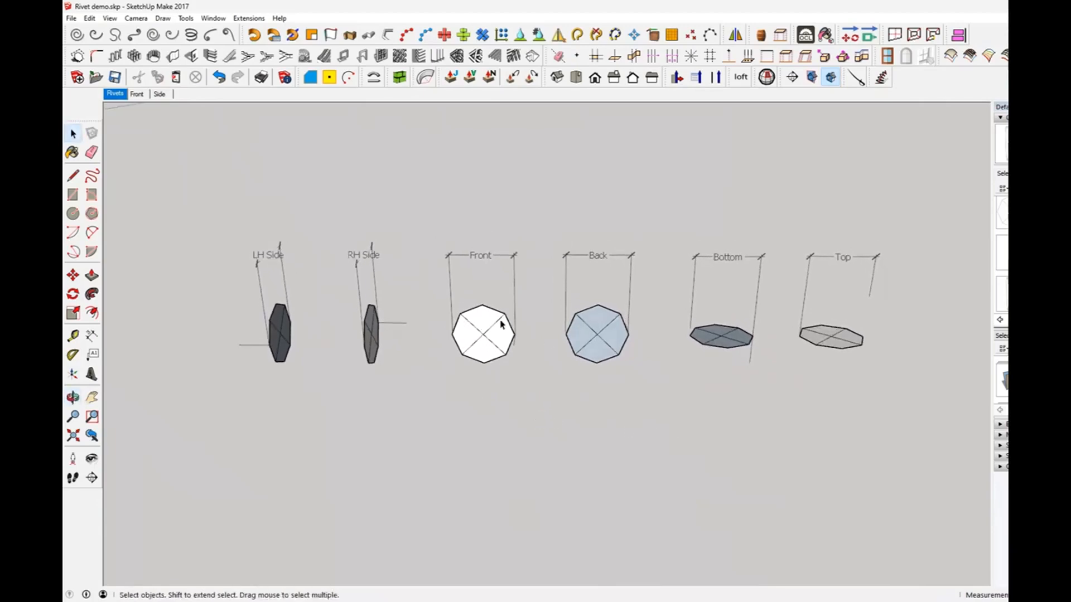
pyautogui.click(483, 258)
pyautogui.click(467, 456)
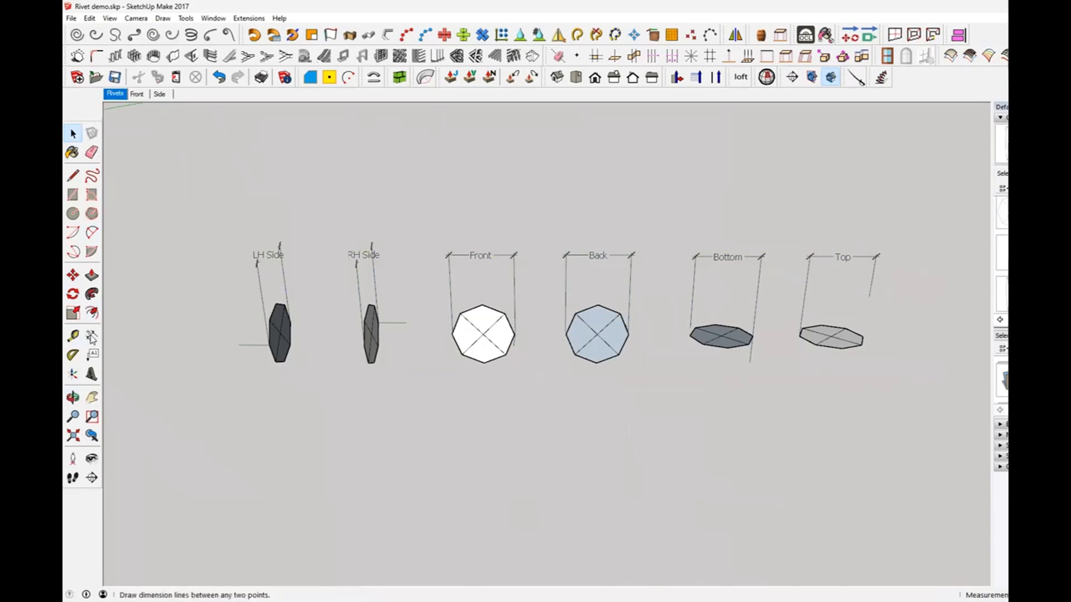
pyautogui.click(92, 336)
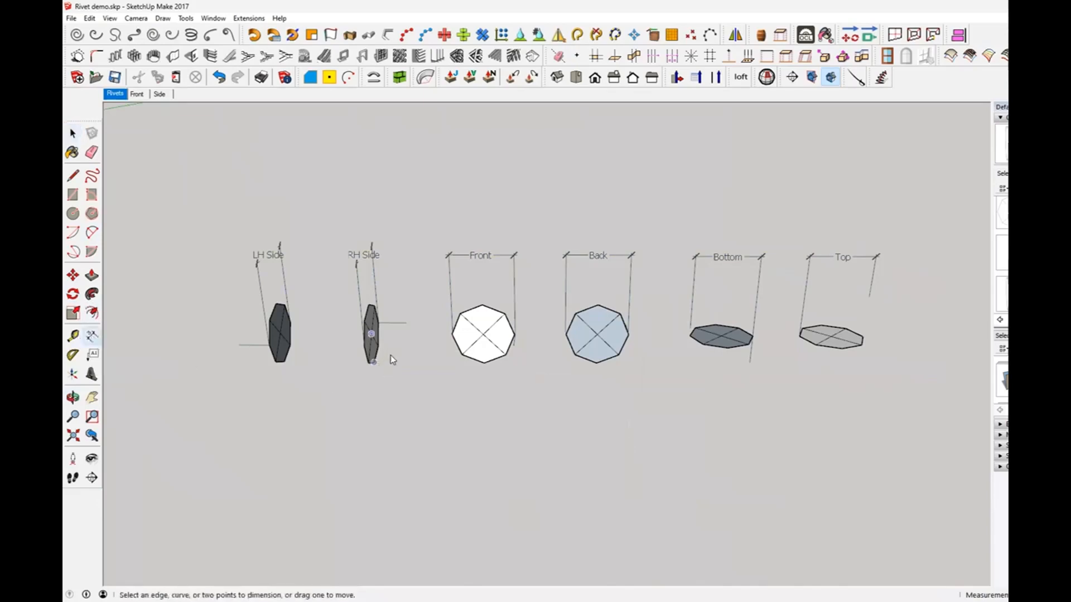
pyautogui.click(451, 336)
pyautogui.click(451, 336)
pyautogui.click(514, 336)
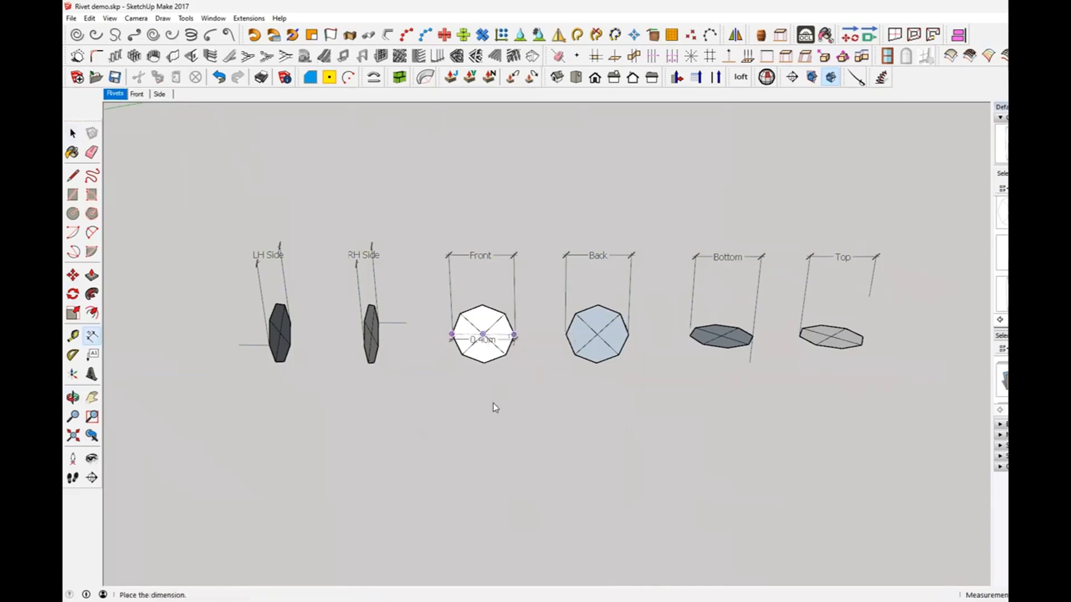
pyautogui.click(490, 442)
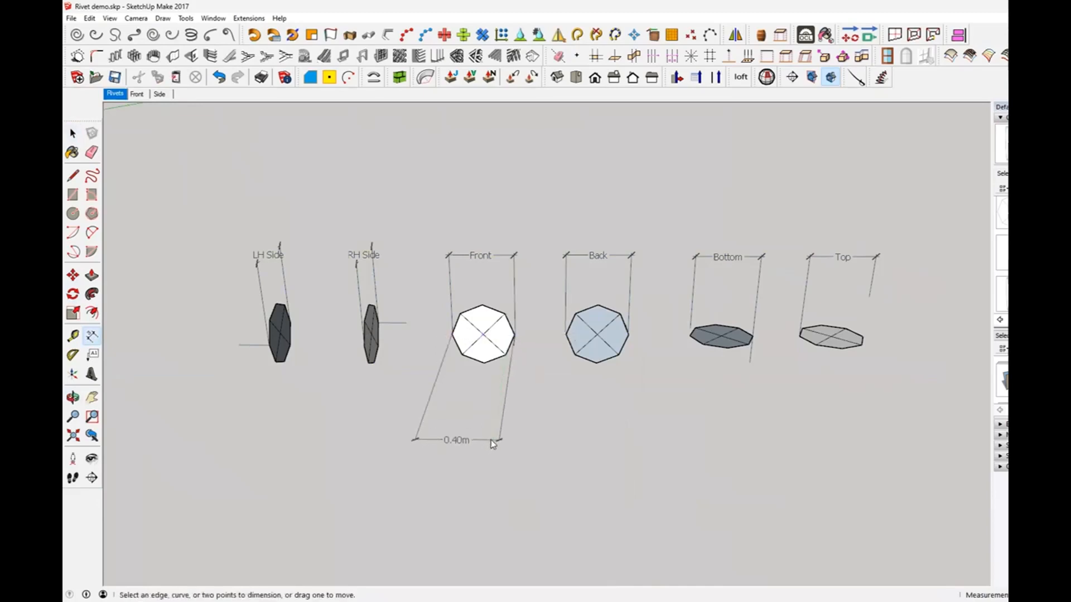
# - Open the text of the Front octagon's width dimension for editing, leave it unedited, and delete the dimension
pyautogui.press('space')
pyautogui.click(460, 442)
pyautogui.doubleClick(458, 441)
pyautogui.click(460, 441)
pyautogui.moveTo(471, 441); pyautogui.dragTo(441, 451)
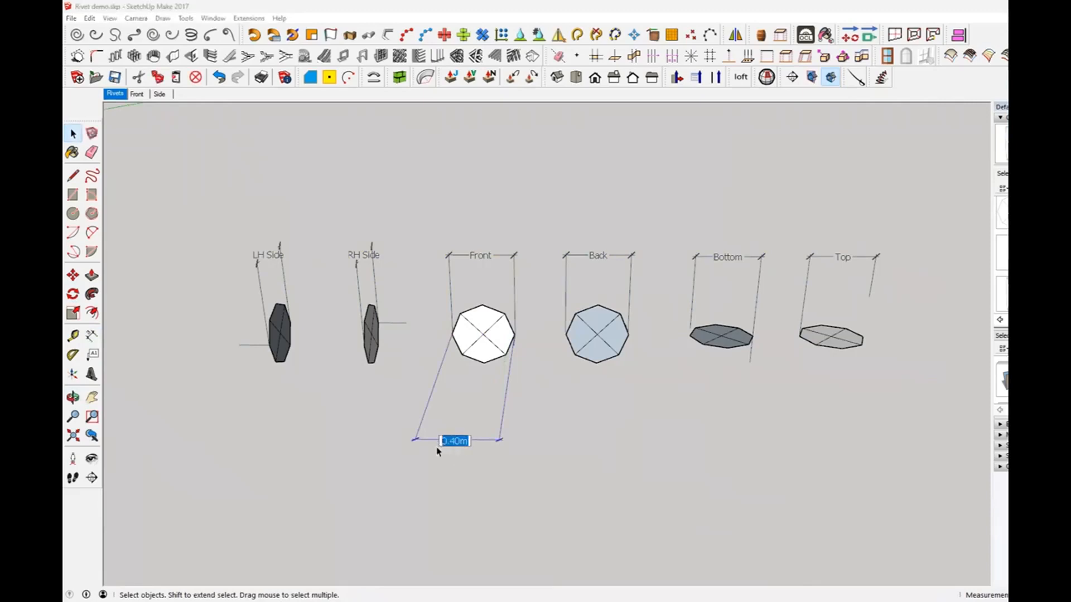
pyautogui.click(509, 478)
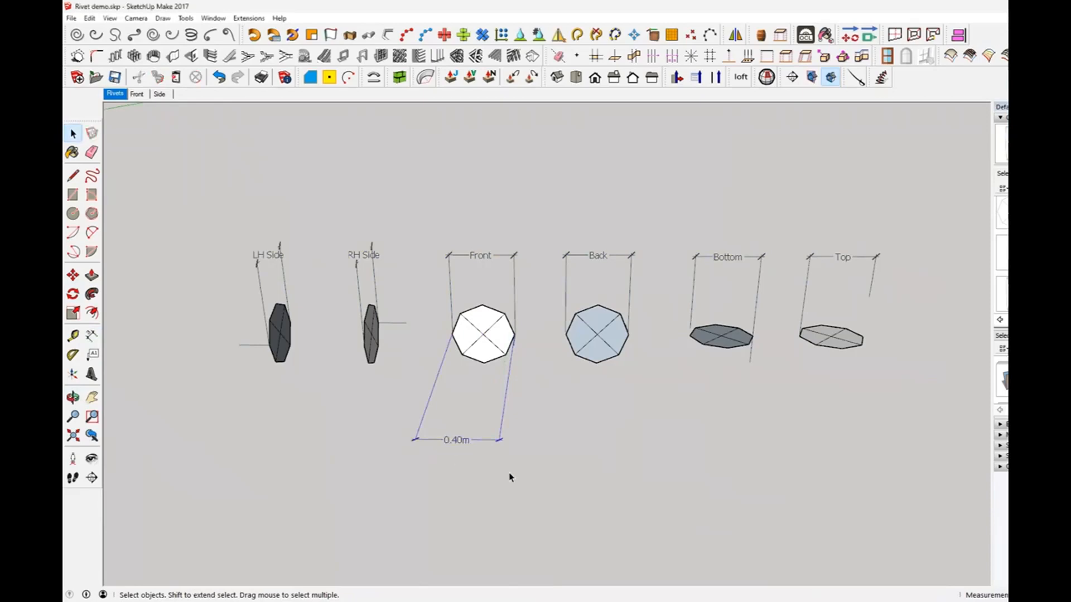
pyautogui.press('Delete')
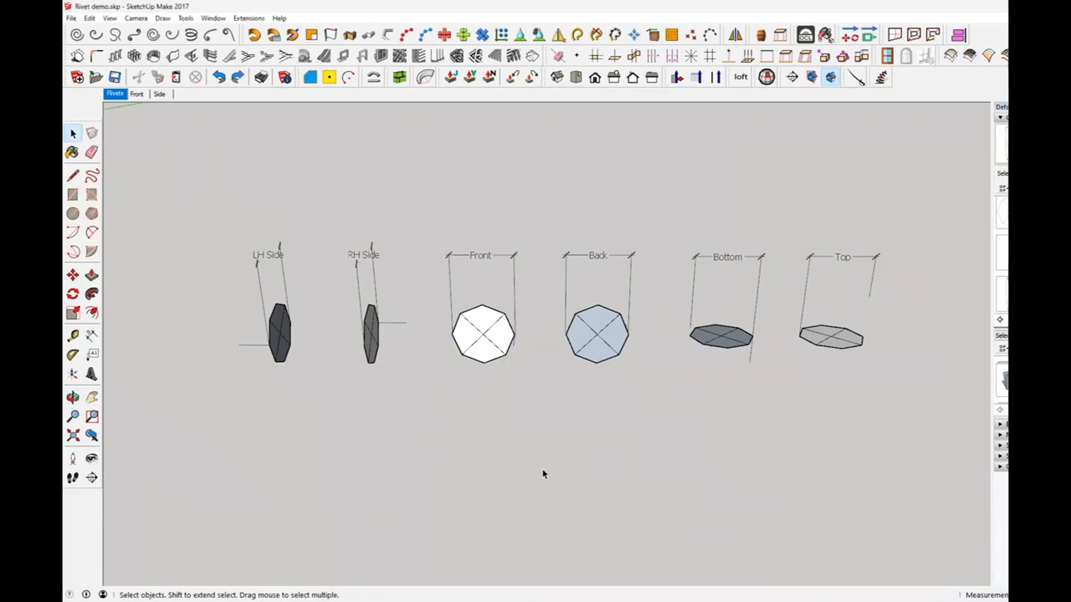
# - Explode the group that holds the directional labels above the six samples
pyautogui.moveTo(531, 337); pyautogui.dragTo(531, 270, button='middle')
pyautogui.scroll(-4, 519, 289)
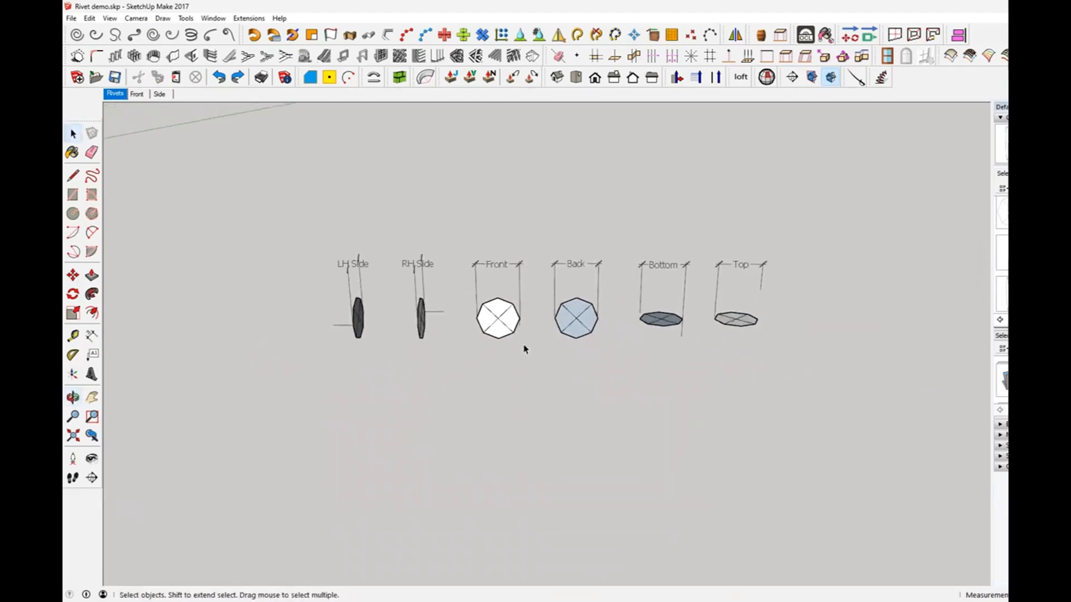
pyautogui.moveTo(662, 404); pyautogui.dragTo(641, 356, button='middle')
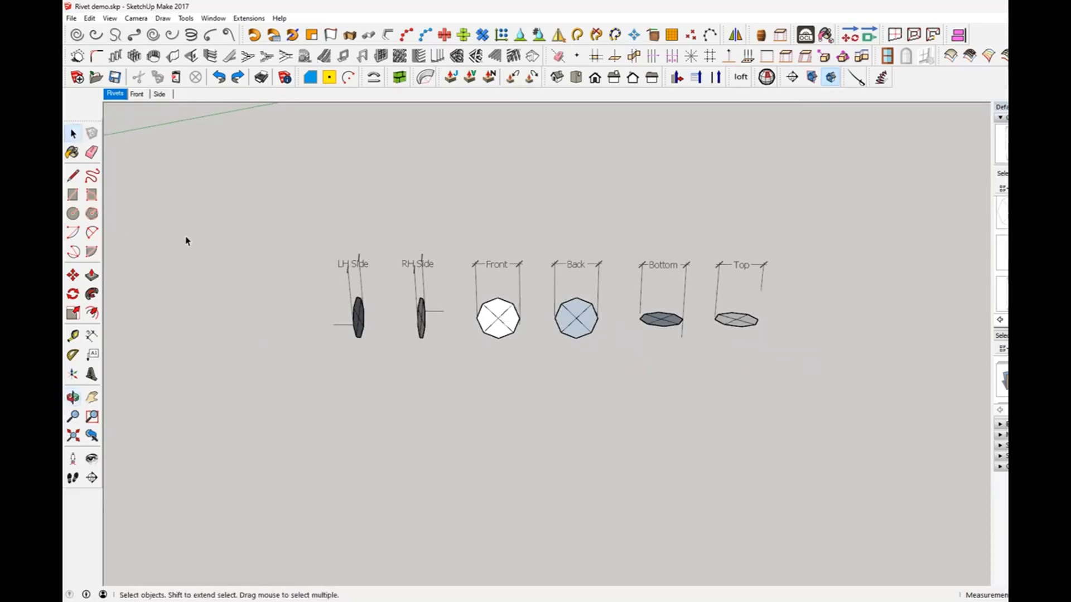
pyautogui.moveTo(270, 208); pyautogui.dragTo(423, 266)
pyautogui.click(424, 267)
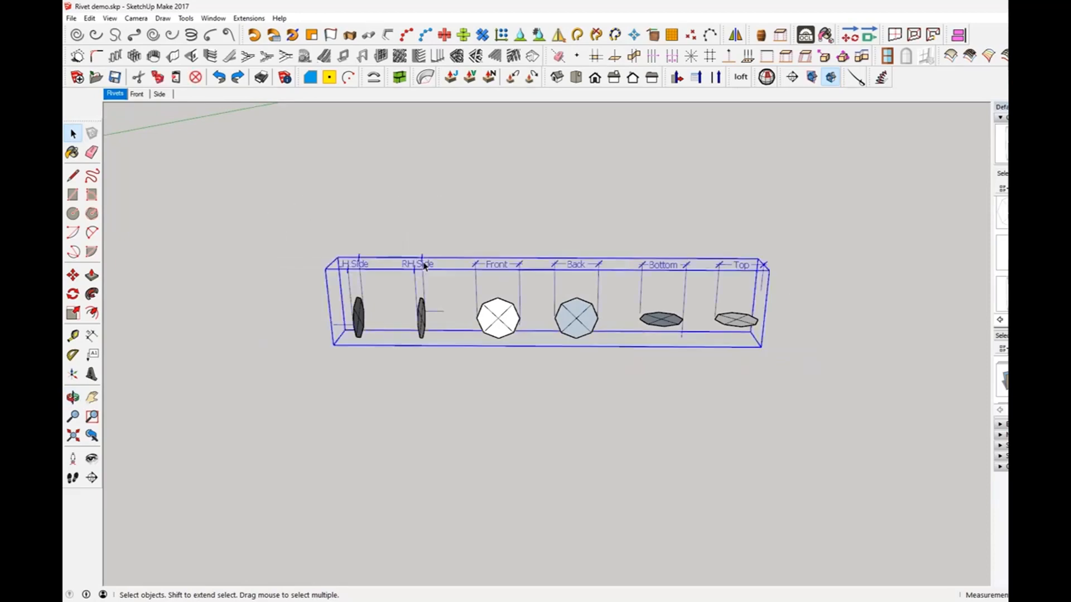
pyautogui.rightClick(355, 270)
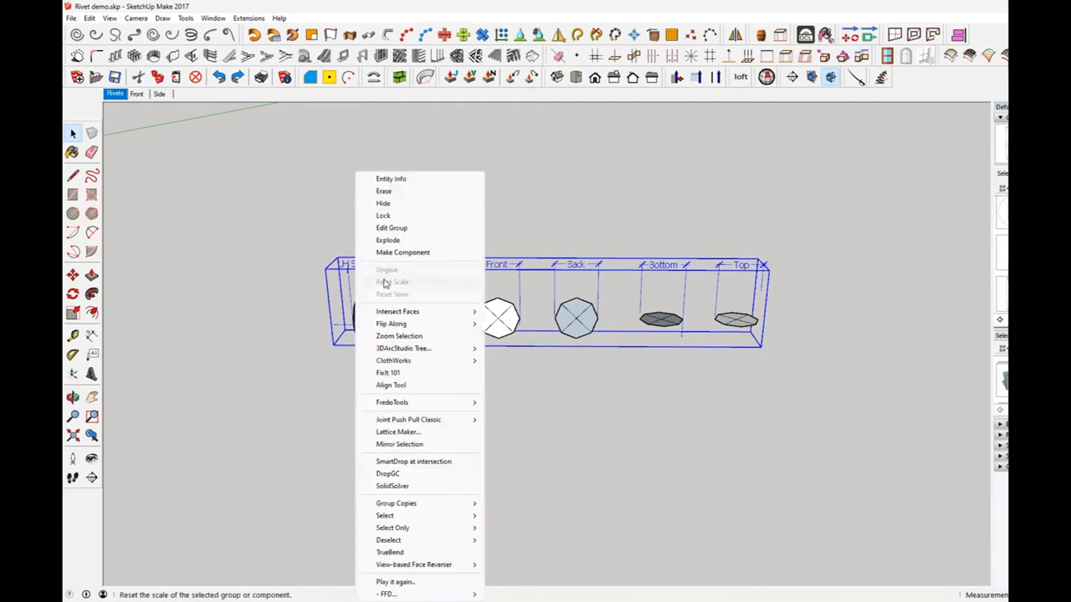
pyautogui.click(405, 241)
# - Select the six directional label dimensions, from LH Side to Top, and group them
pyautogui.click(416, 269)
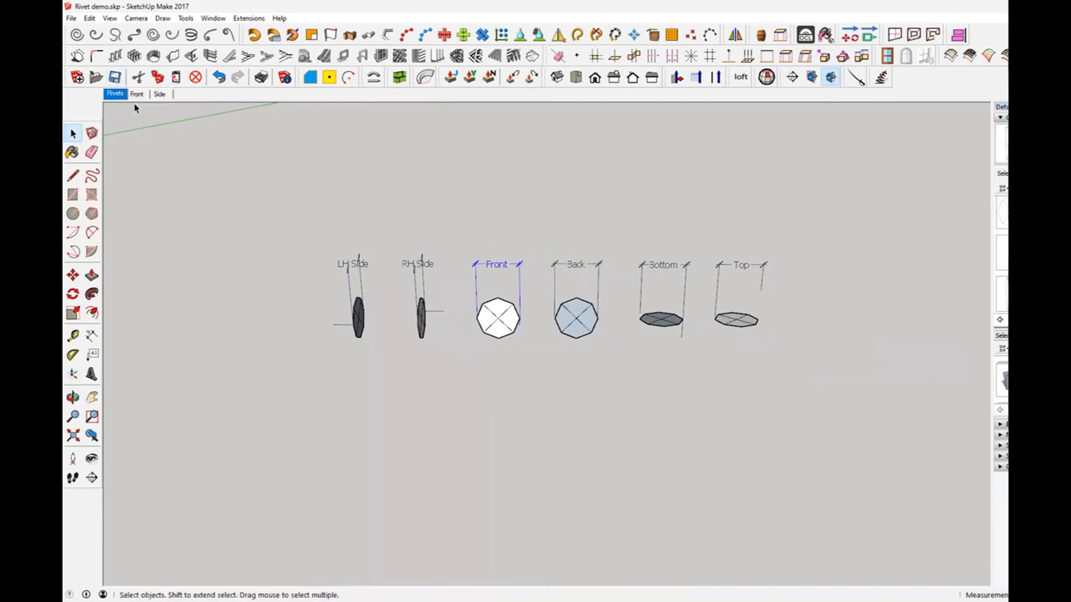
pyautogui.click(227, 275)
pyautogui.moveTo(442, 364)
pyautogui.mouseDown(button='middle')
pyautogui.moveTo(451, 390)
pyautogui.moveTo(462, 362)
pyautogui.mouseUp(button='middle')
pyautogui.click(416, 267)
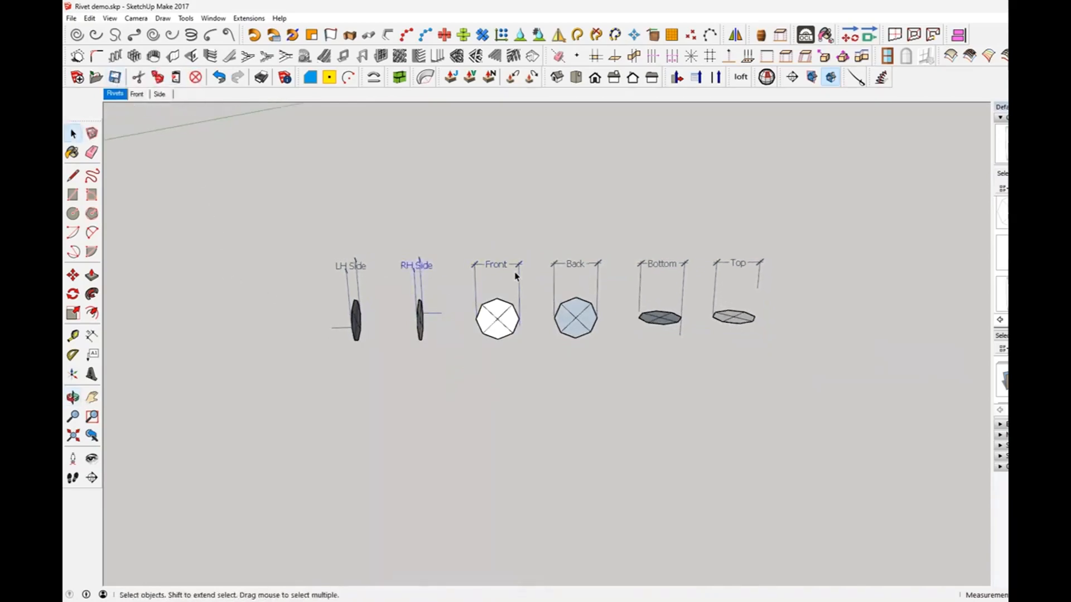
pyautogui.click(568, 267)
pyautogui.moveTo(574, 268)
pyautogui.mouseDown(button='middle')
pyautogui.moveTo(580, 300)
pyautogui.moveTo(575, 271)
pyautogui.moveTo(564, 287)
pyautogui.moveTo(572, 278)
pyautogui.mouseUp(button='middle')
pyautogui.moveTo(174, 221); pyautogui.dragTo(879, 317)
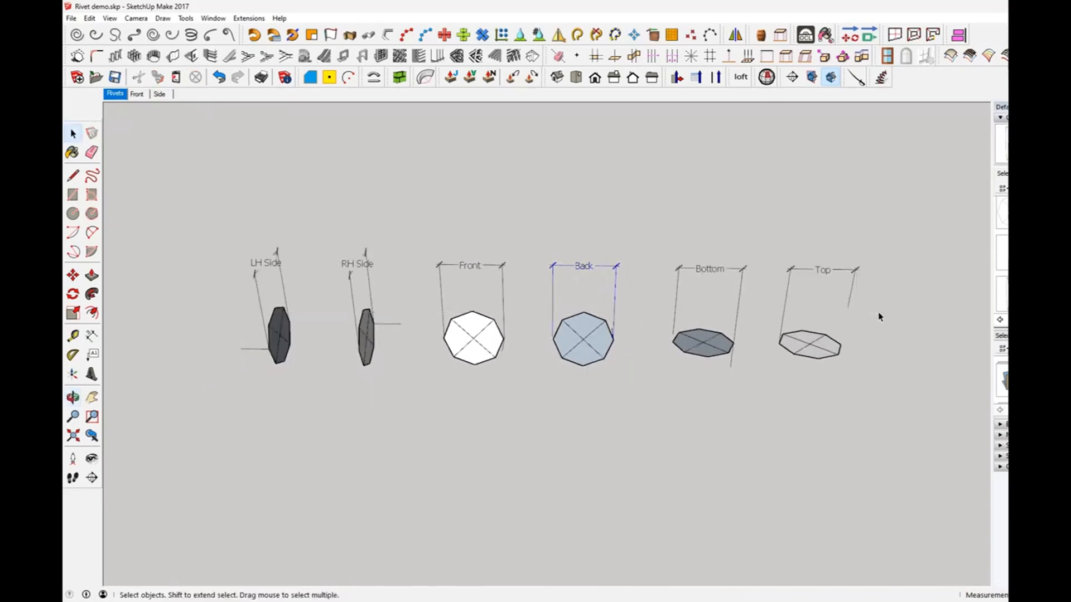
pyautogui.click(273, 267)
pyautogui.rightClick(823, 273)
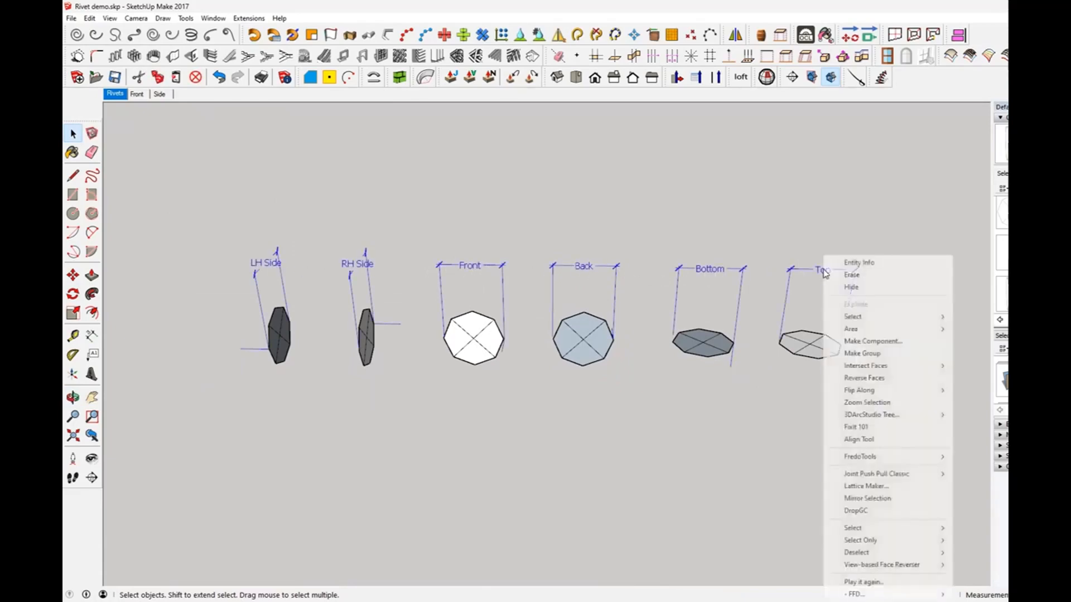
pyautogui.click(864, 355)
pyautogui.click(578, 452)
# - Select the label group together with all six octagonal samples and copy them
pyautogui.press('o')
pyautogui.moveTo(579, 452); pyautogui.dragTo(591, 405)
pyautogui.scroll(-2, 590, 402)
pyautogui.moveTo(467, 294); pyautogui.dragTo(474, 293, button='middle')
pyautogui.moveTo(754, 443); pyautogui.dragTo(873, 454)
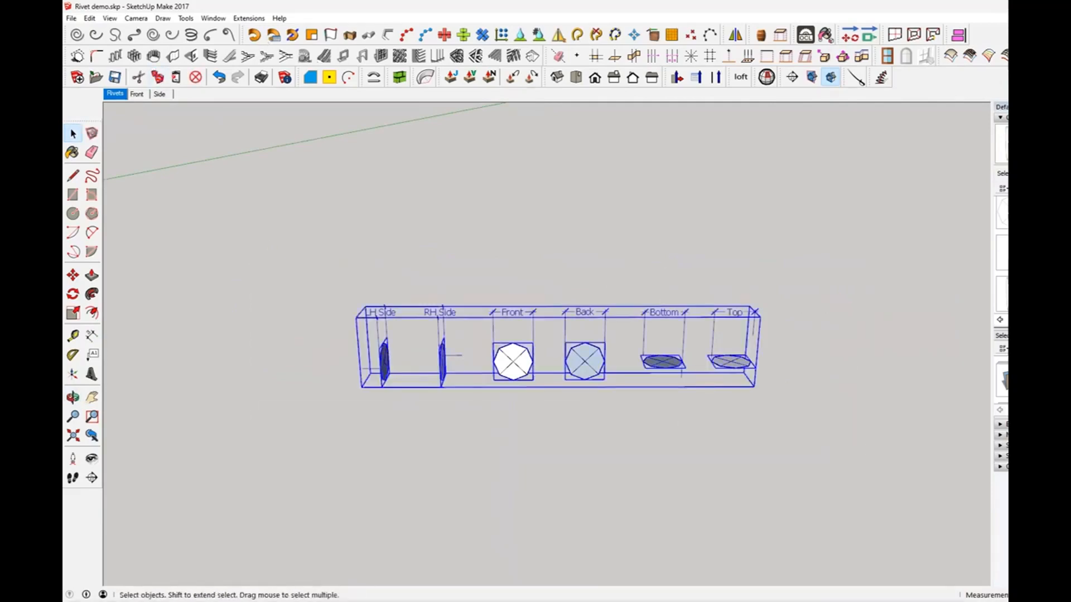
# - Switch to the MERG Wagon Demo.skp model and paste the labelled octagonal samples into the empty space beside the wagon
pyautogui.moveTo(573, 589)
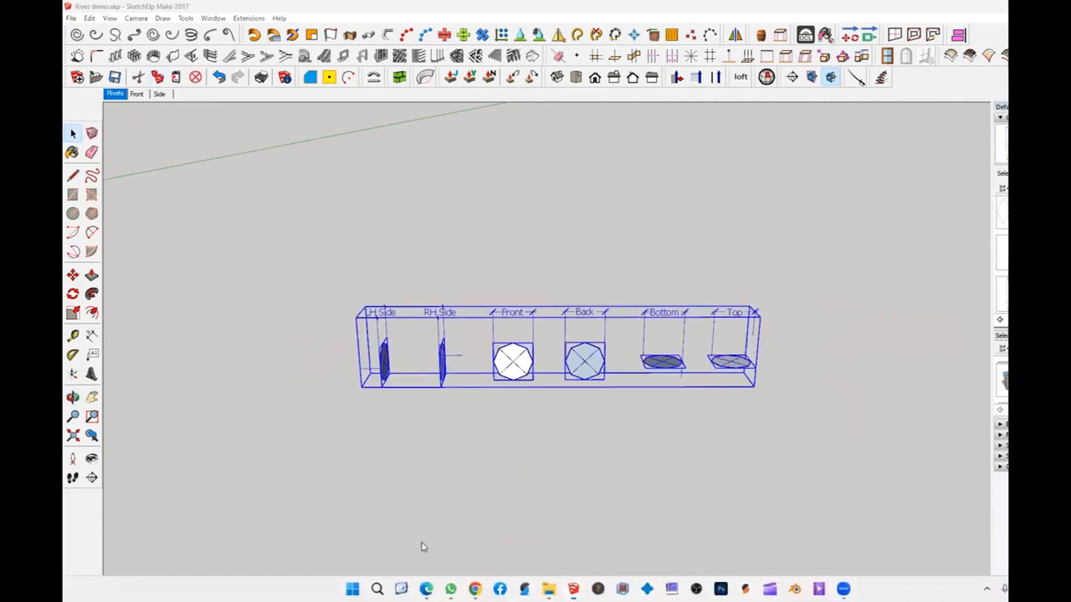
pyautogui.click(422, 543)
pyautogui.scroll(2, 544, 379)
pyautogui.moveTo(636, 365); pyautogui.dragTo(454, 344, button='middle')
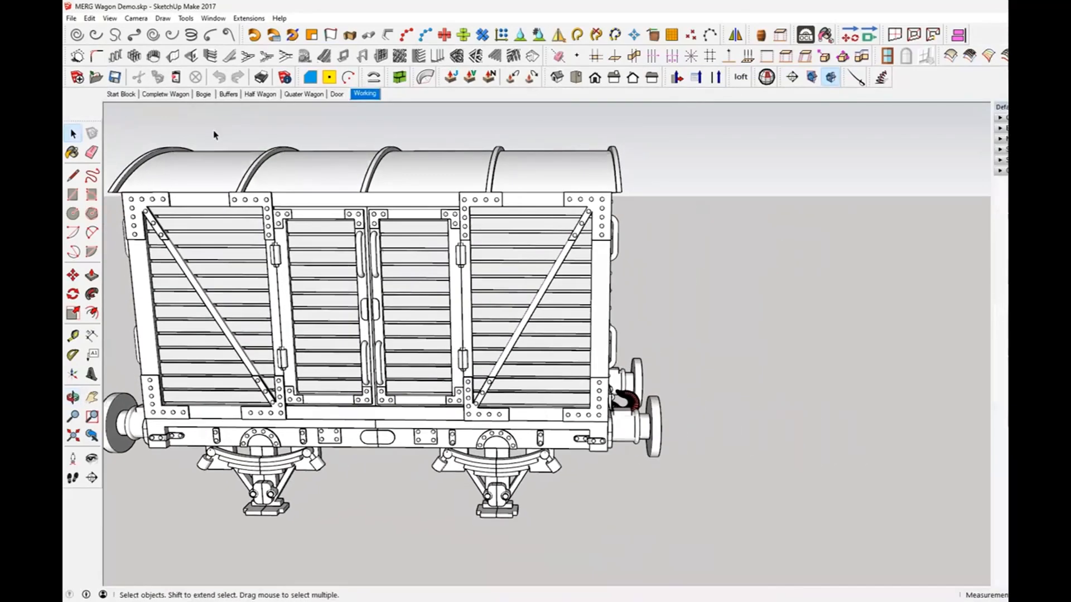
pyautogui.click(176, 76)
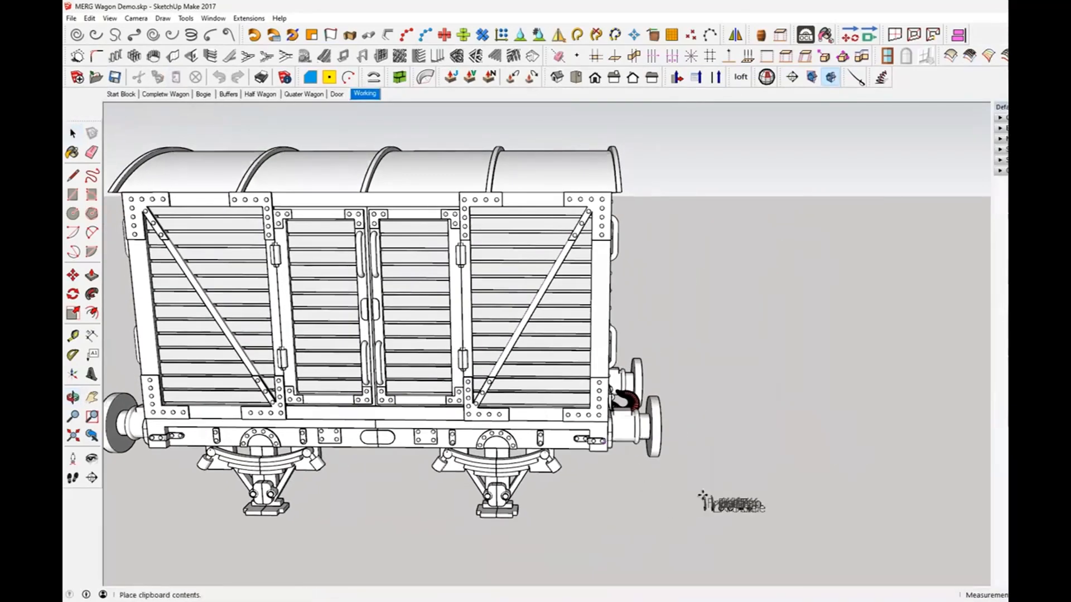
pyautogui.click(765, 464)
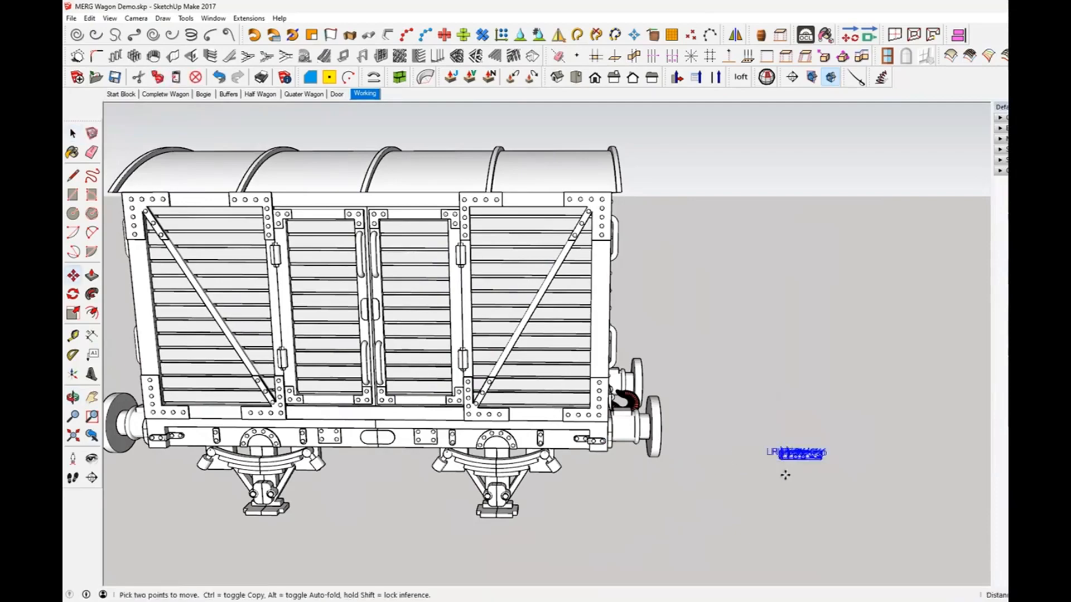
# - Frame the pasted labelled samples and add a scene of this view, saving the style changes as a new style
pyautogui.scroll(1, 788, 473)
pyautogui.scroll(2, 788, 473)
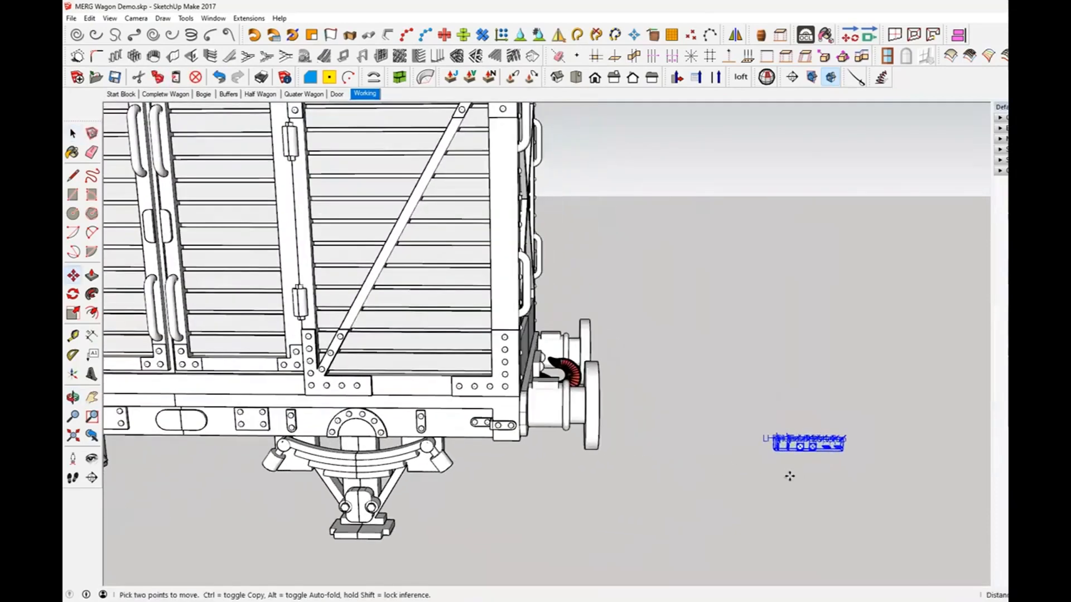
pyautogui.scroll(4, 792, 471)
pyautogui.moveTo(850, 451); pyautogui.dragTo(730, 417, button='middle')
pyautogui.scroll(2, 721, 426)
pyautogui.scroll(2, 726, 408)
pyautogui.scroll(1, 730, 417)
pyautogui.scroll(4, 728, 421)
pyautogui.press('space')
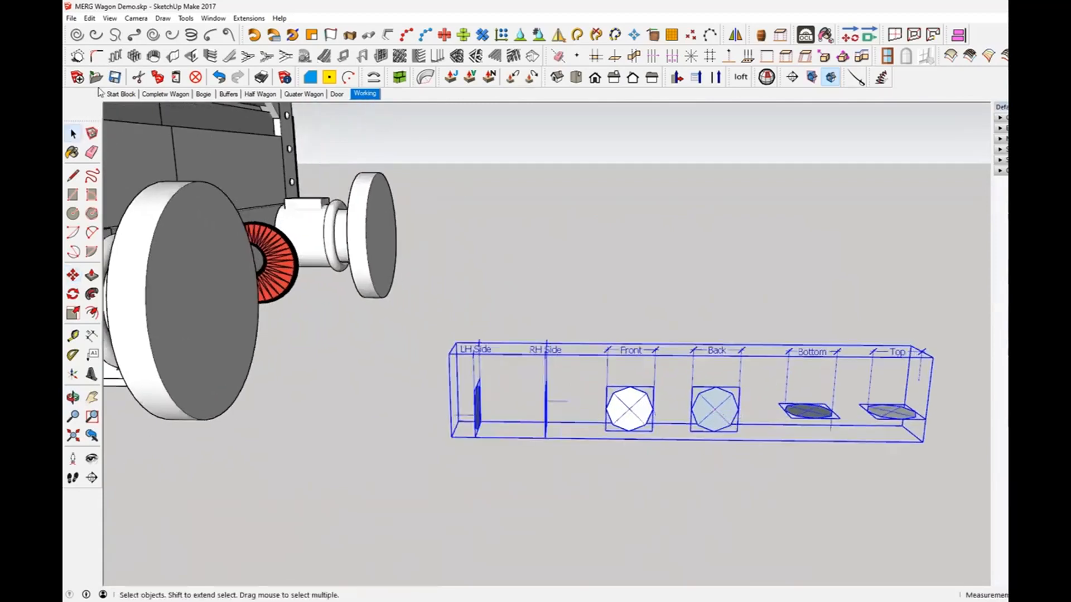
pyautogui.rightClick(359, 98)
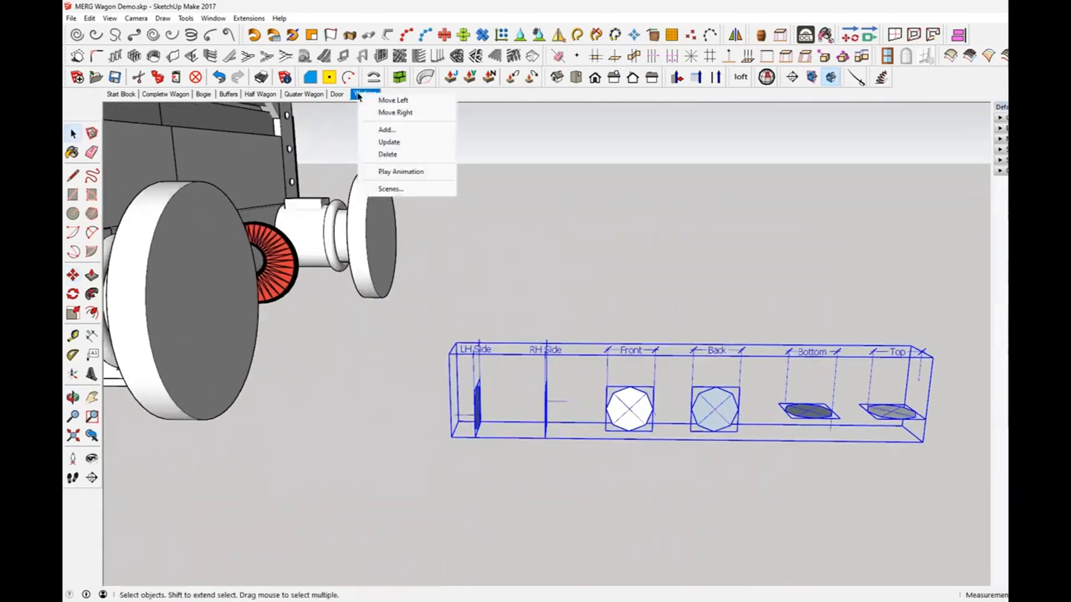
pyautogui.click(401, 132)
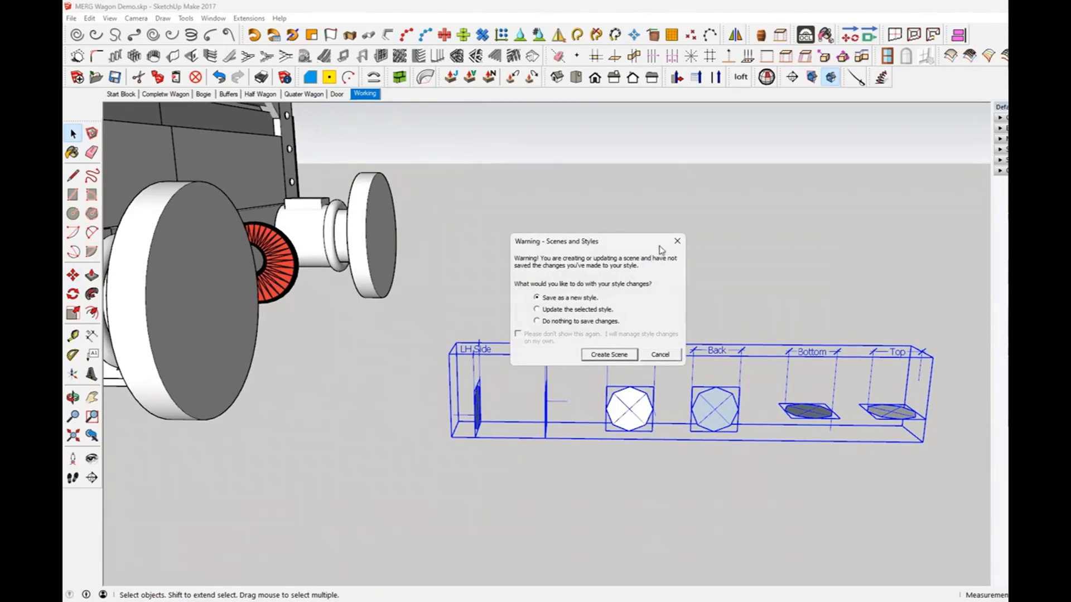
pyautogui.click(677, 241)
pyautogui.rightClick(372, 100)
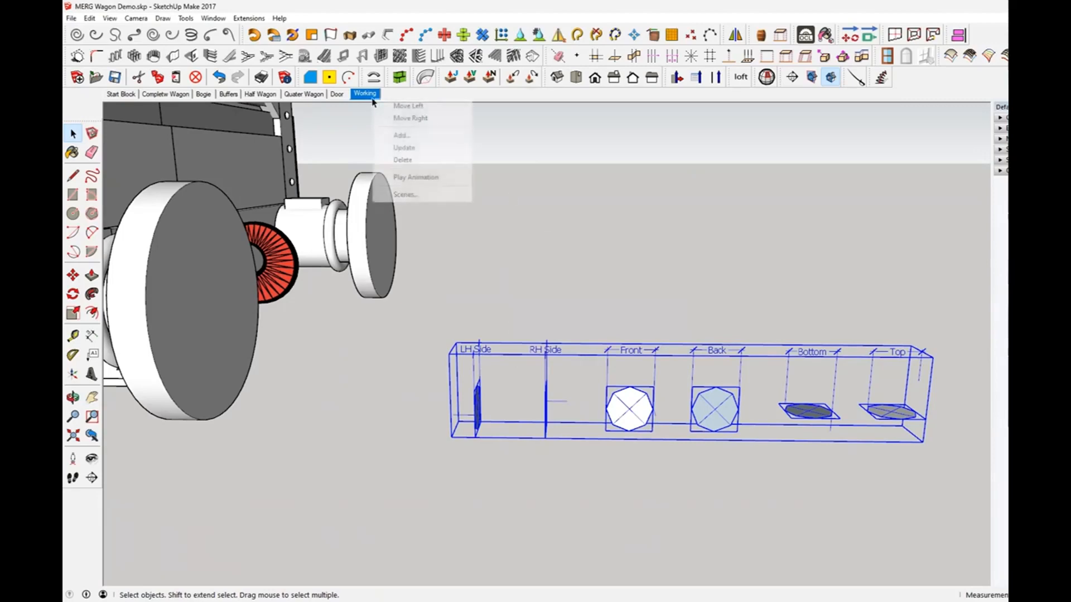
pyautogui.click(413, 137)
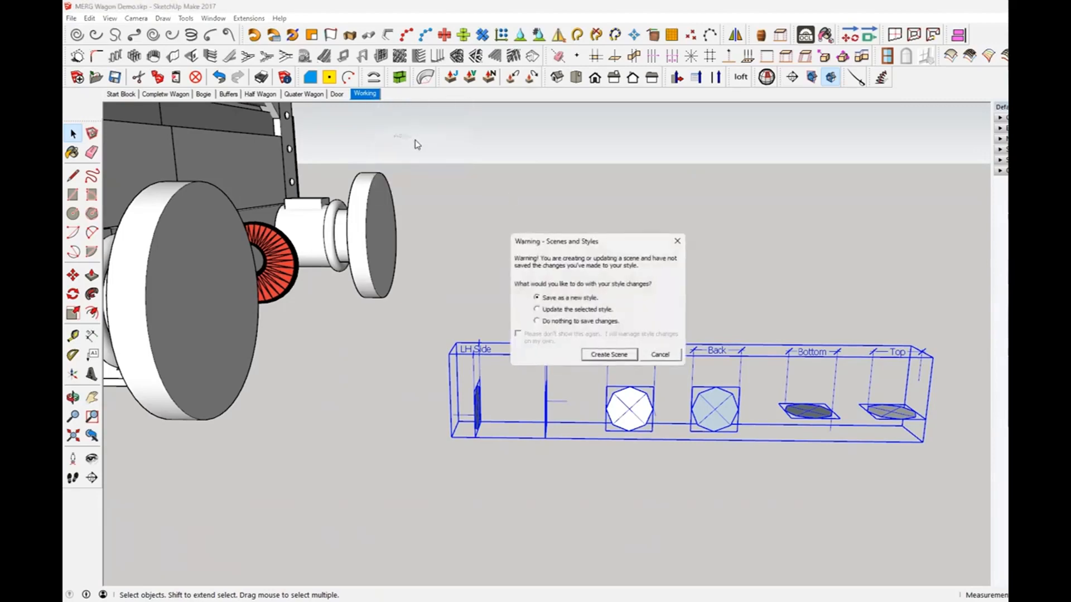
pyautogui.click(610, 354)
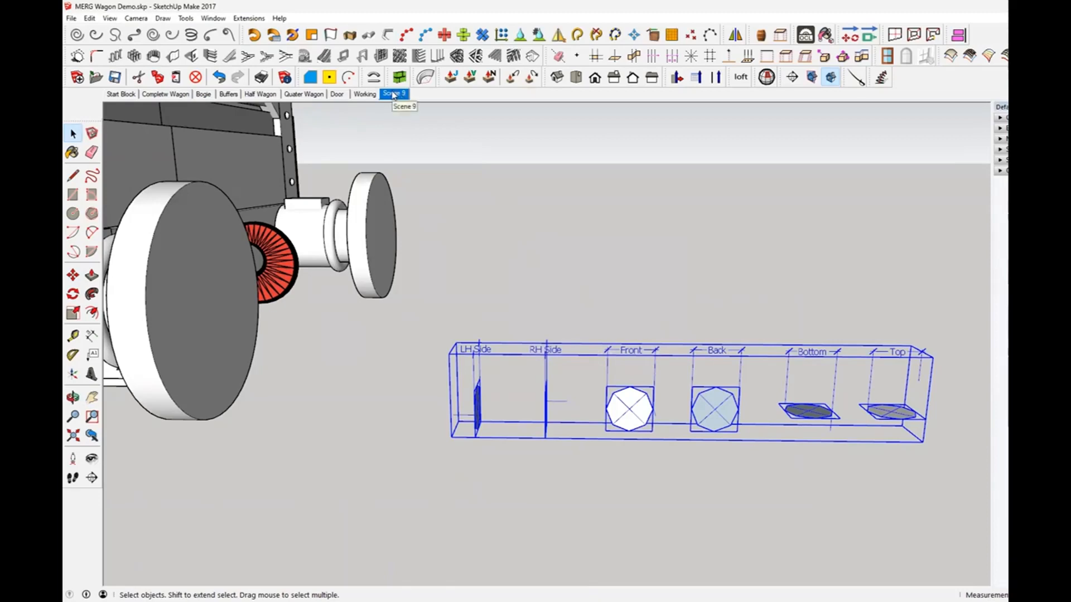
# - Check the new scene against the Bogie scene and rename Scene 9 as Rivets
pyautogui.click(204, 94)
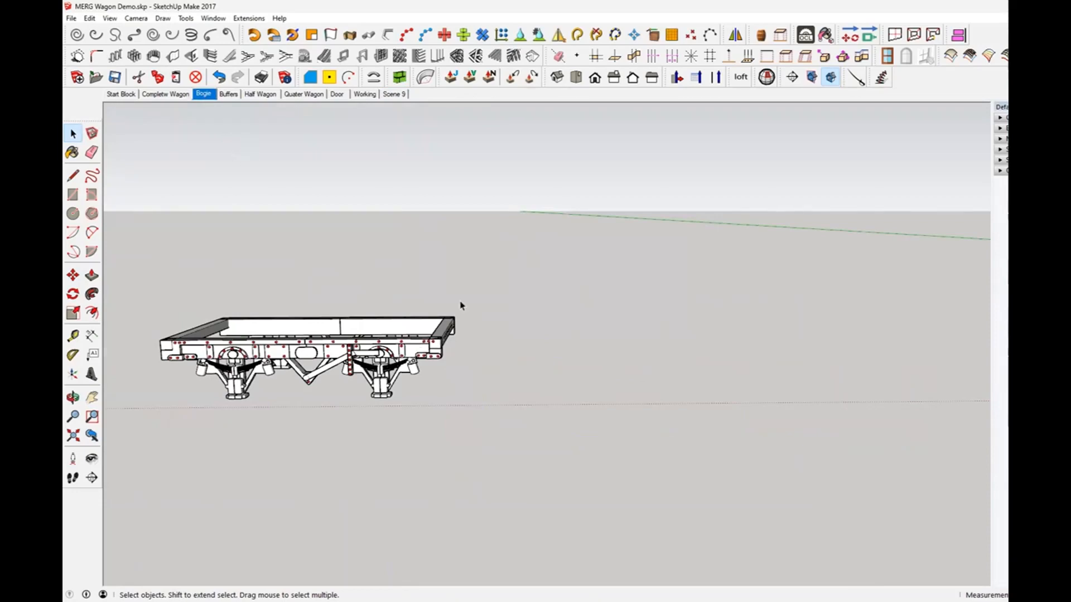
pyautogui.click(395, 94)
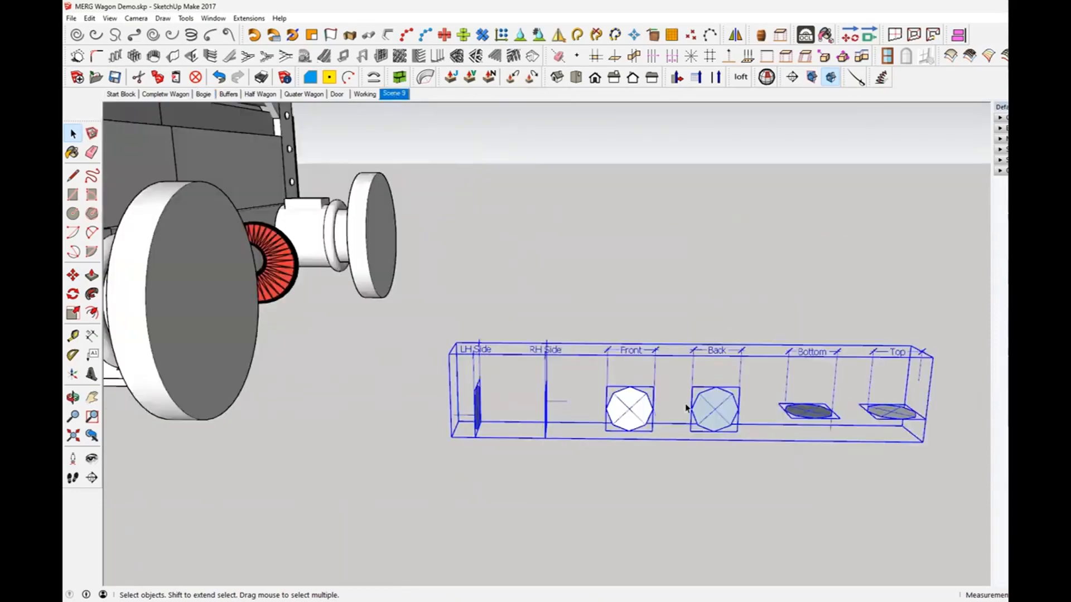
pyautogui.rightClick(396, 96)
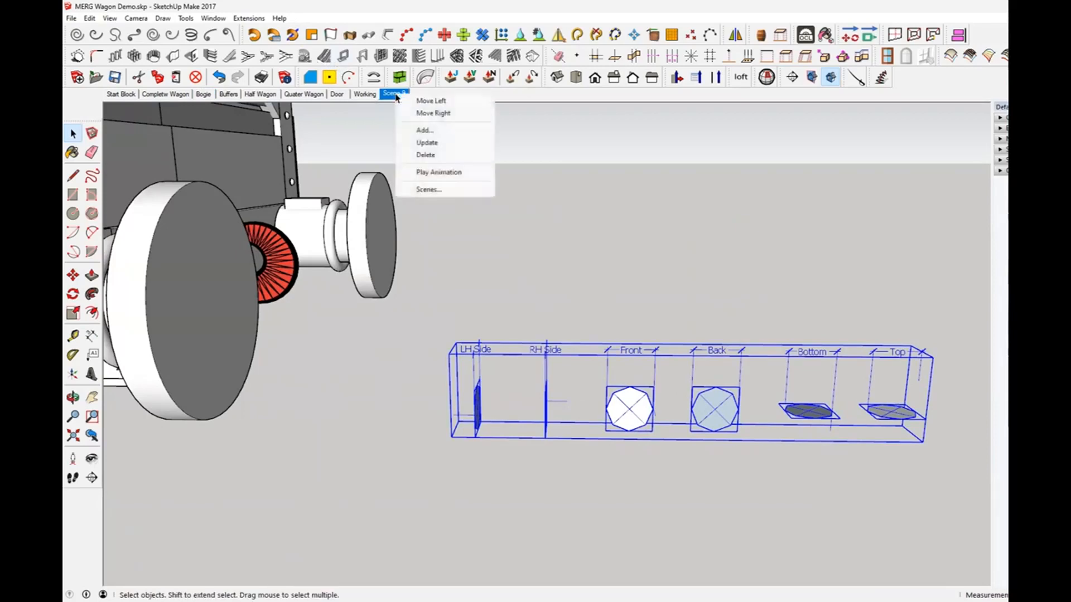
pyautogui.click(429, 190)
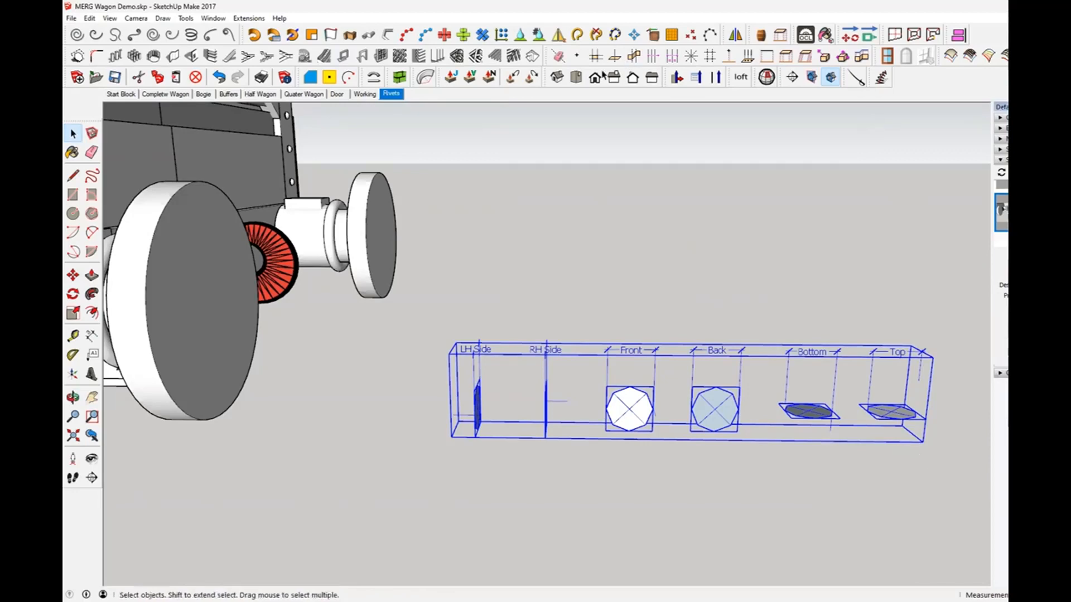
pyautogui.click(375, 116)
# - View the Start Block scene and return to the Rivets scene
pyautogui.click(123, 94)
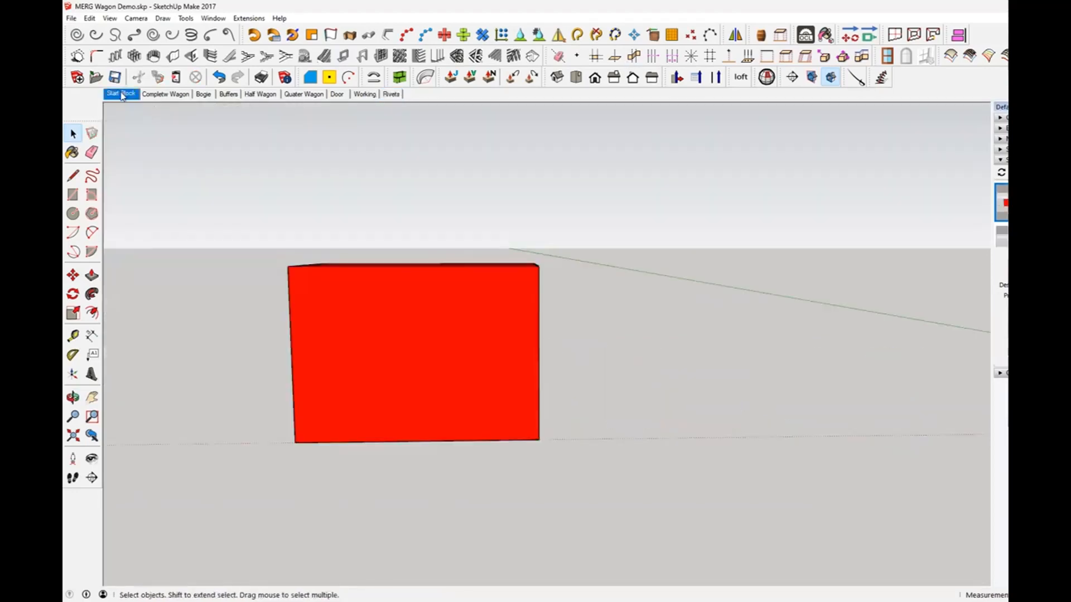
pyautogui.moveTo(404, 381); pyautogui.dragTo(430, 478, button='middle')
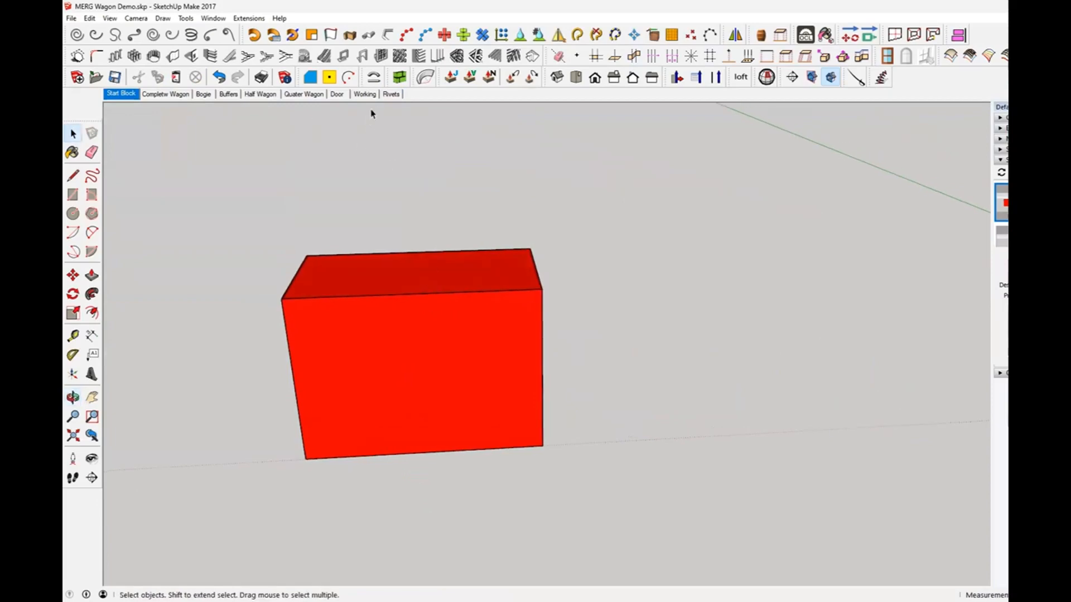
pyautogui.click(391, 94)
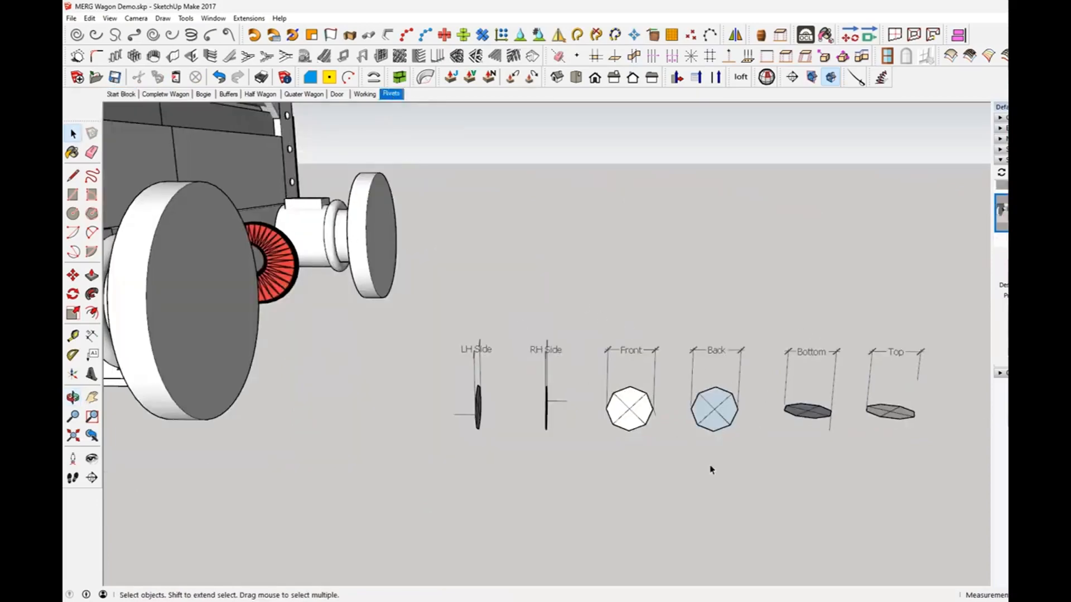
# - Select all six labelled octagonal samples and move them farther away from the wagon
pyautogui.scroll(-6, 608, 407)
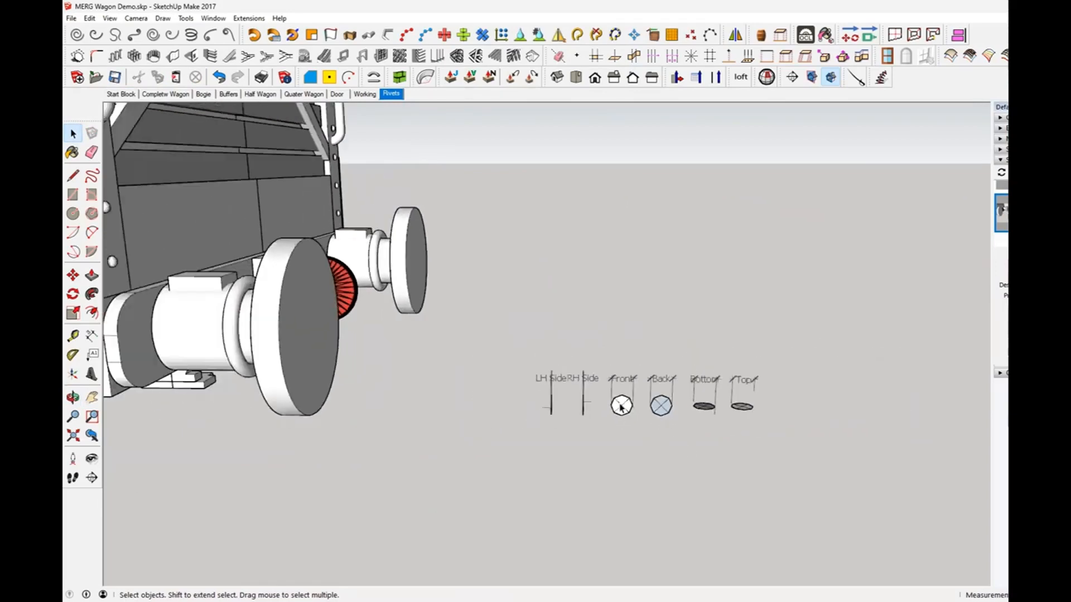
pyautogui.moveTo(636, 404); pyautogui.dragTo(471, 297, button='middle')
pyautogui.moveTo(471, 297); pyautogui.dragTo(673, 436)
pyautogui.click(73, 275)
pyautogui.click(515, 346)
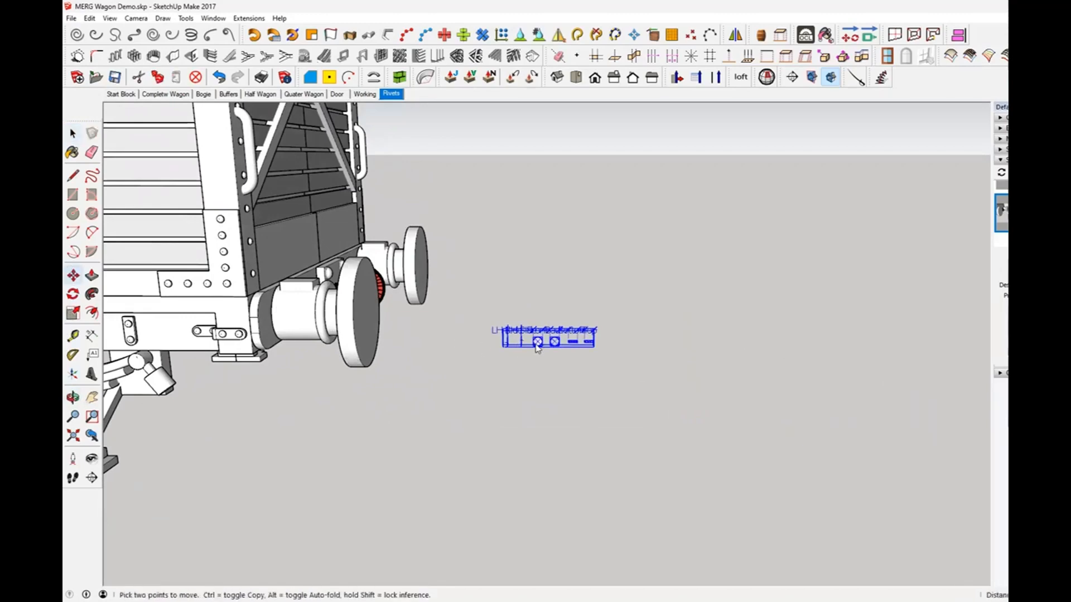
pyautogui.click(883, 306)
pyautogui.moveTo(882, 306); pyautogui.dragTo(567, 304, button='middle')
pyautogui.click(617, 305)
pyautogui.moveTo(648, 335); pyautogui.dragTo(618, 331, button='middle')
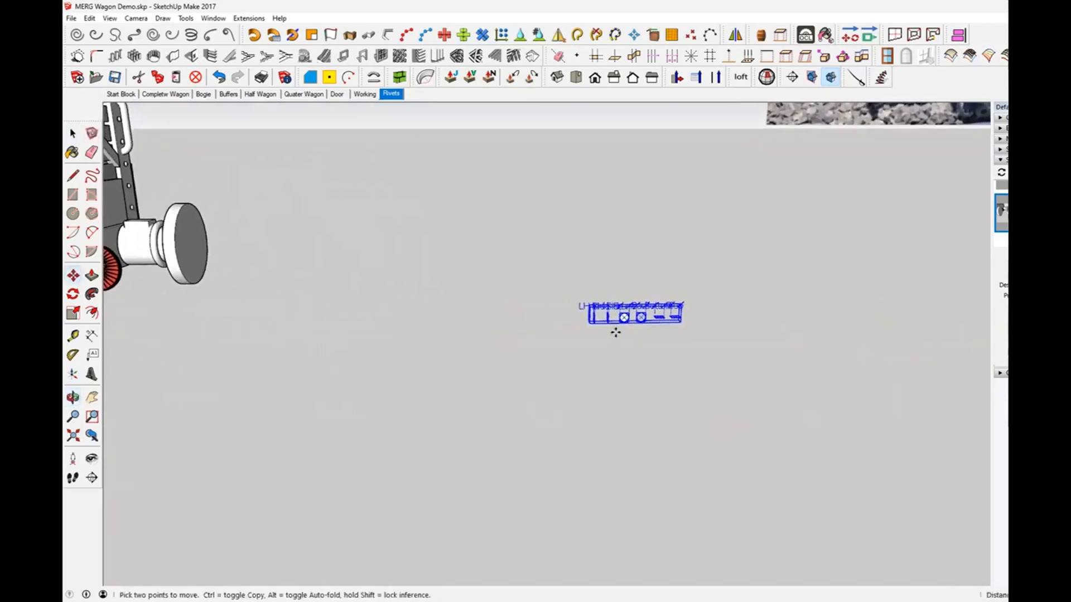
pyautogui.press('space')
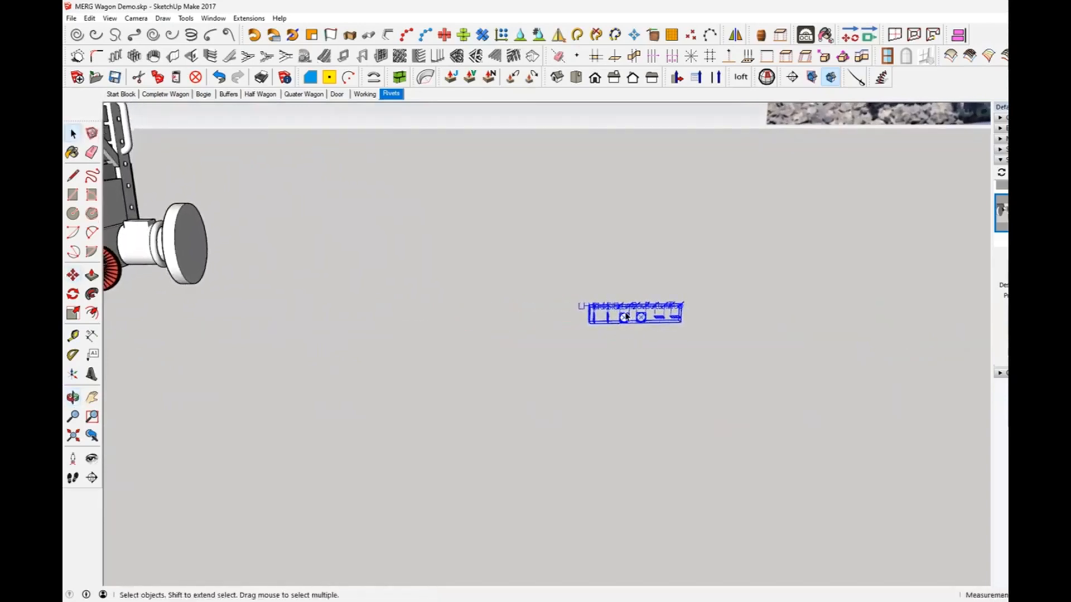
# - Update the Rivets scene with a close, angled view of the relocated samples and clear the selection
pyautogui.scroll(3, 625, 321)
pyautogui.scroll(3, 625, 320)
pyautogui.moveTo(643, 310); pyautogui.dragTo(670, 377, button='middle')
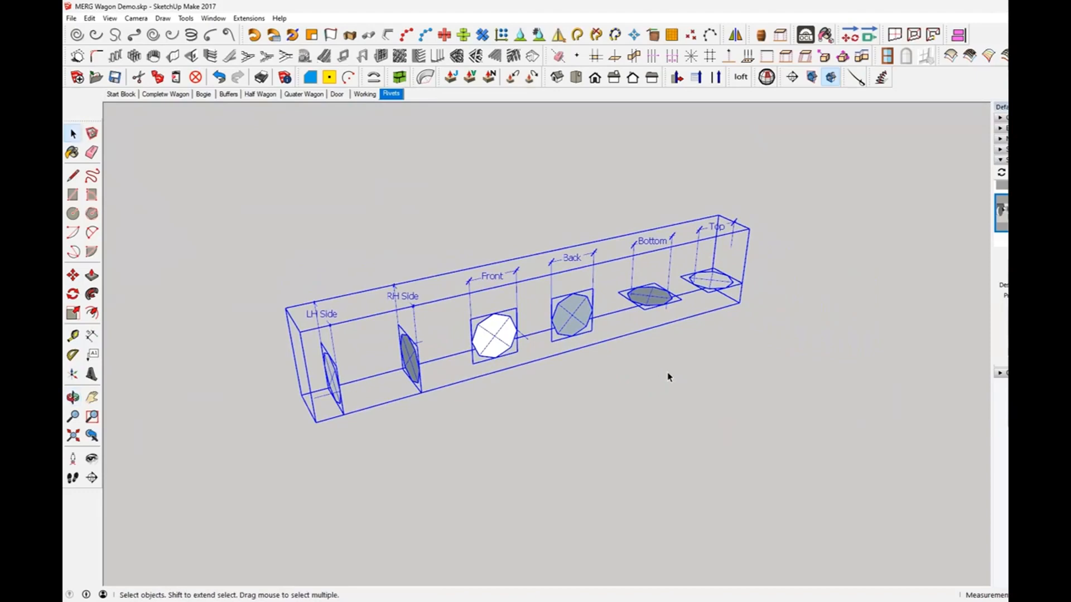
pyautogui.rightClick(392, 96)
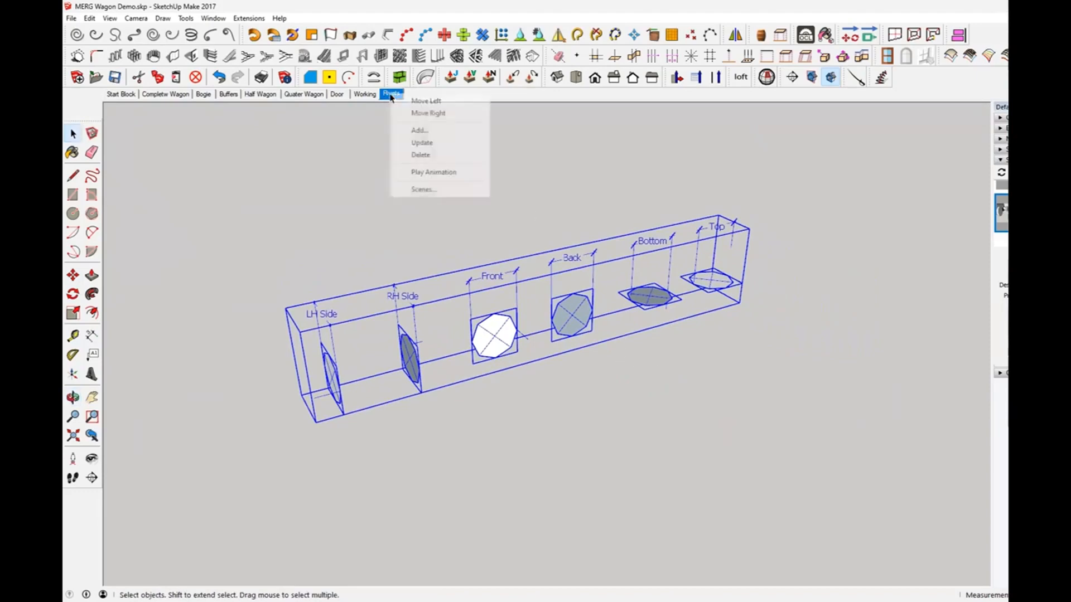
pyautogui.click(441, 143)
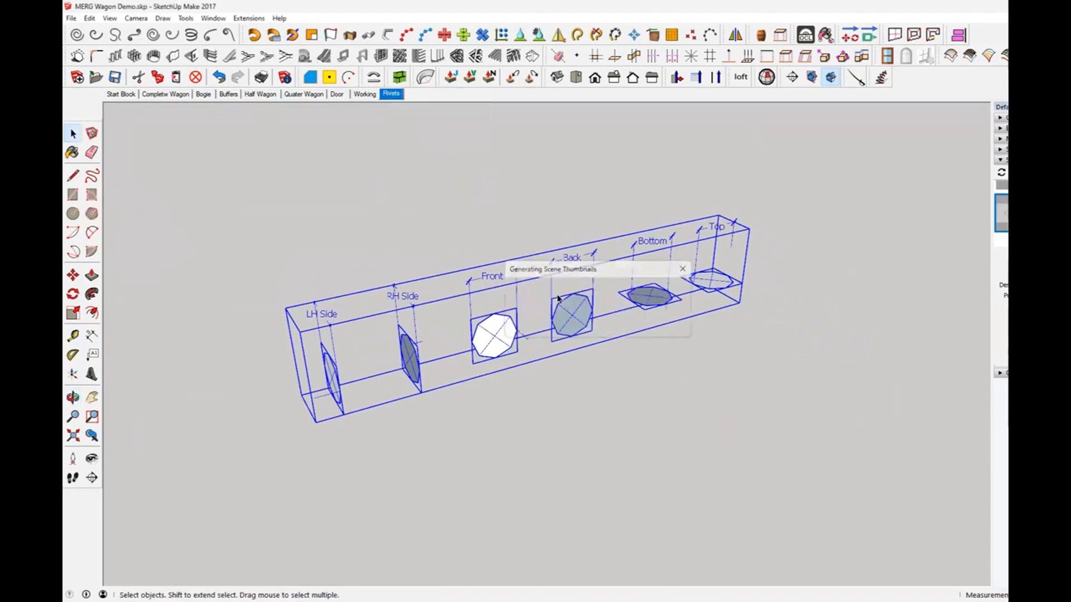
pyautogui.click(647, 390)
# - Check the complete wagon, Rivets and Working scenes, examining the directional samples and the wagon side
pyautogui.click(158, 95)
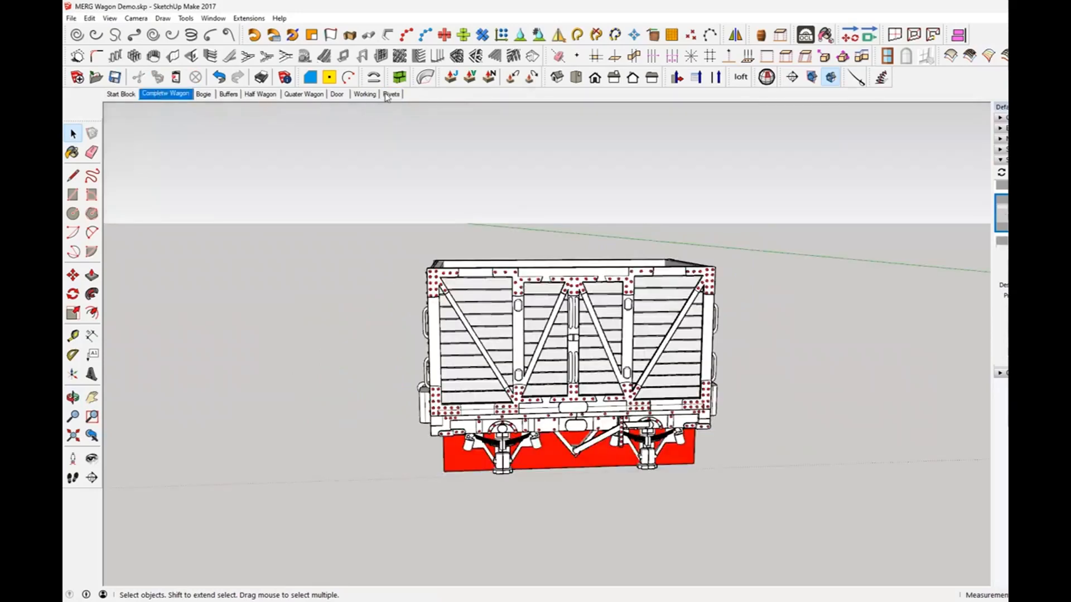
pyautogui.click(389, 95)
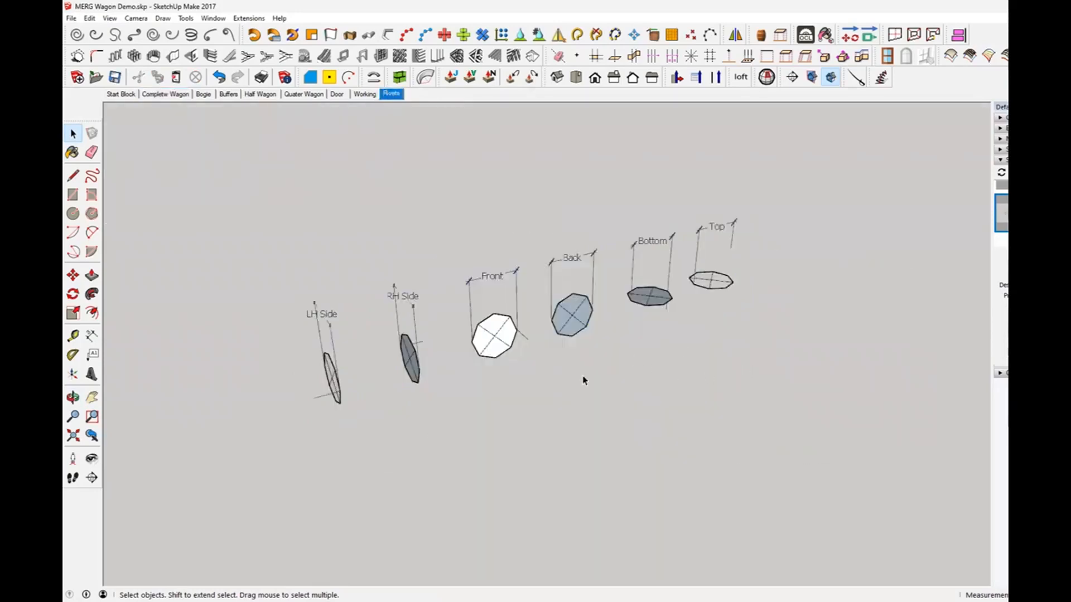
pyautogui.moveTo(566, 375); pyautogui.dragTo(613, 352, button='middle')
pyautogui.click(732, 288)
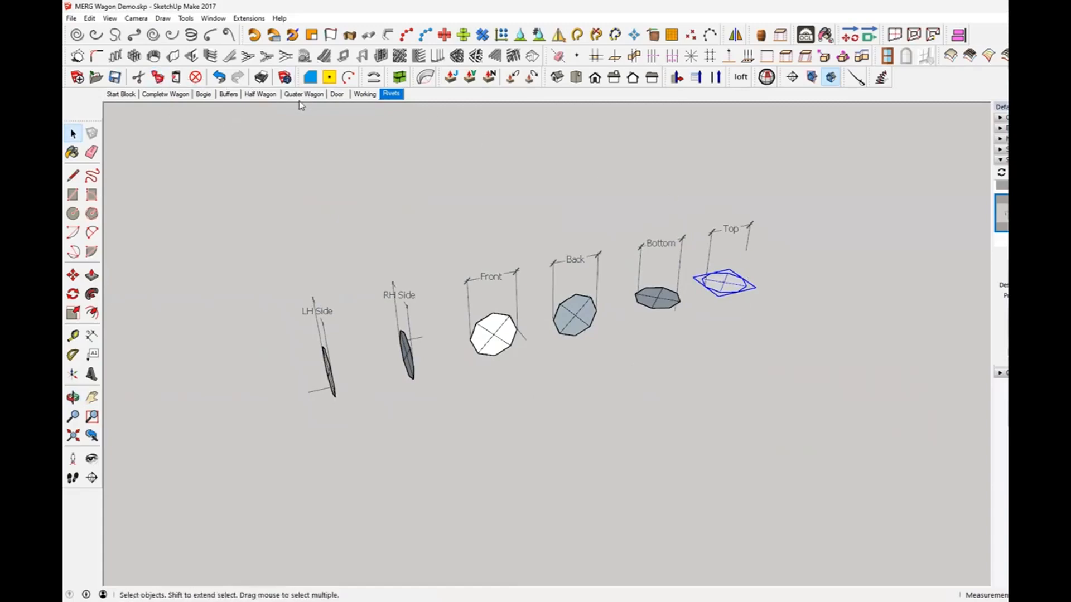
pyautogui.click(365, 94)
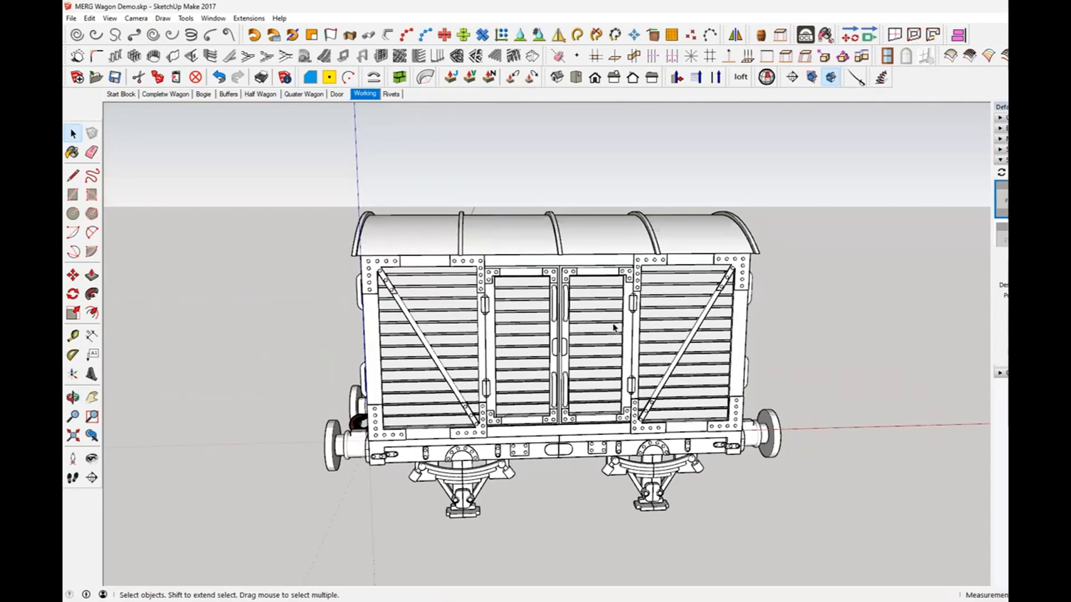
pyautogui.scroll(3, 614, 324)
pyautogui.moveTo(615, 322); pyautogui.dragTo(612, 325, button='middle')
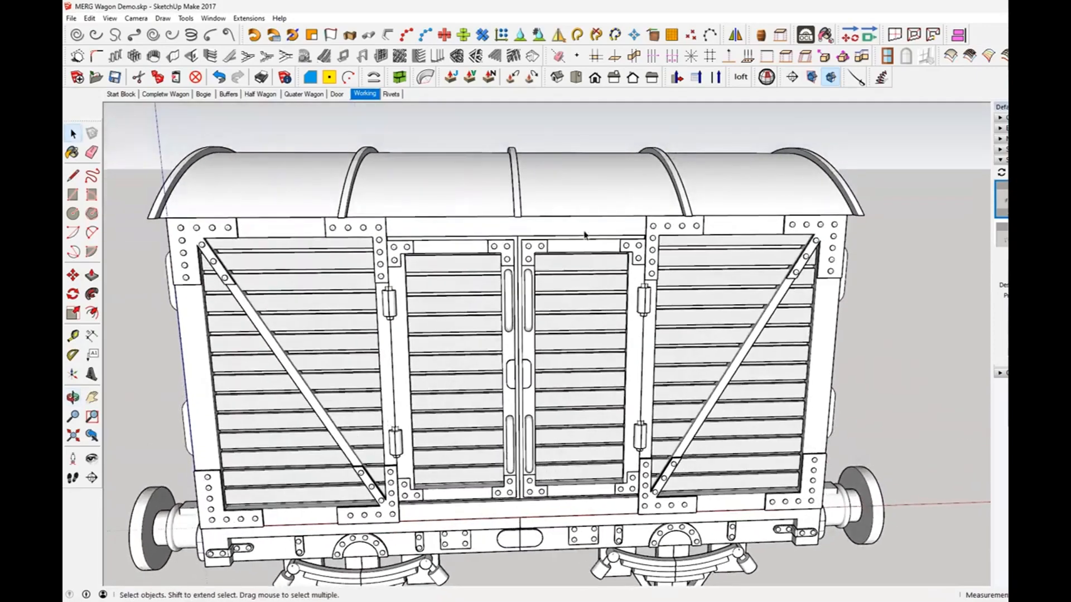
# - Copy the RH Side octagonal sample from the Rivets scene
pyautogui.click(391, 94)
pyautogui.moveTo(634, 319); pyautogui.dragTo(419, 315, button='middle')
pyautogui.click(419, 318)
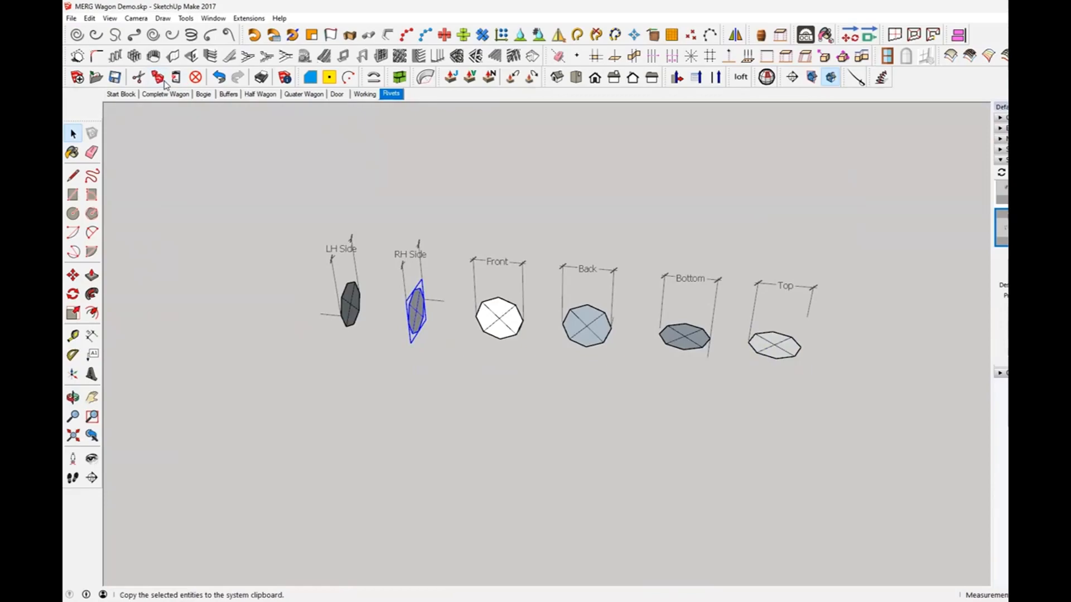
# - Paste the octagonal rivet onto the wagon's end board in the Working scene, beside the corner post
pyautogui.click(363, 95)
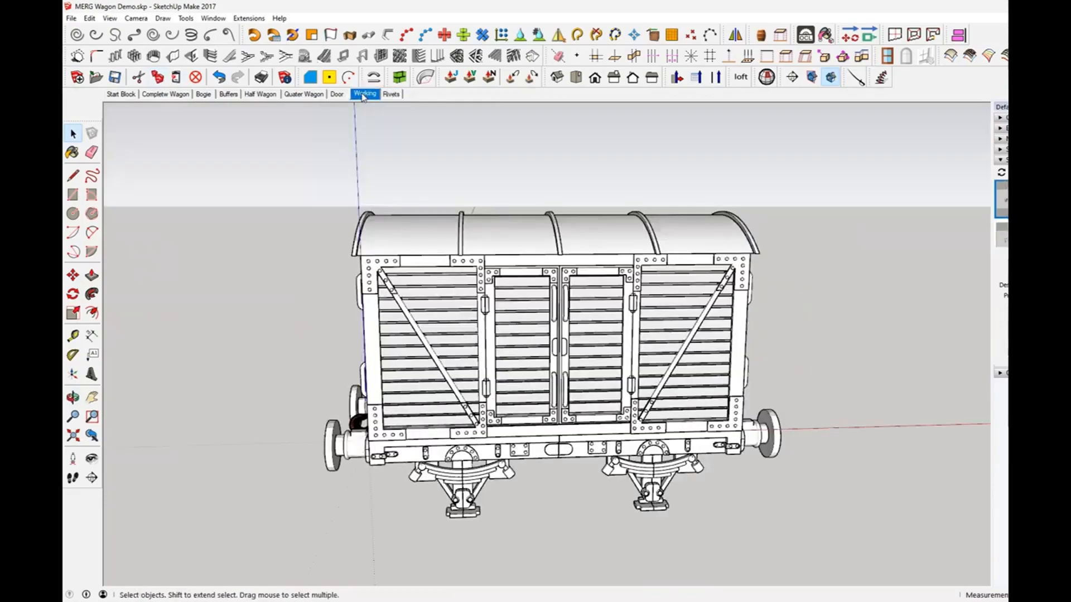
pyautogui.scroll(3, 590, 310)
pyautogui.moveTo(590, 310); pyautogui.dragTo(491, 377, button='middle')
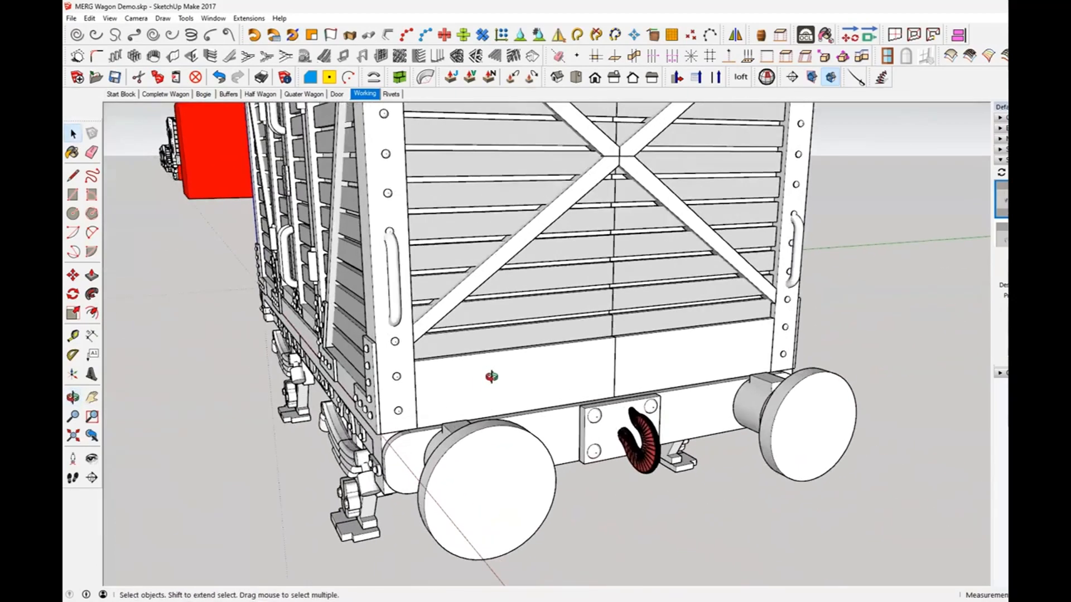
pyautogui.click(176, 78)
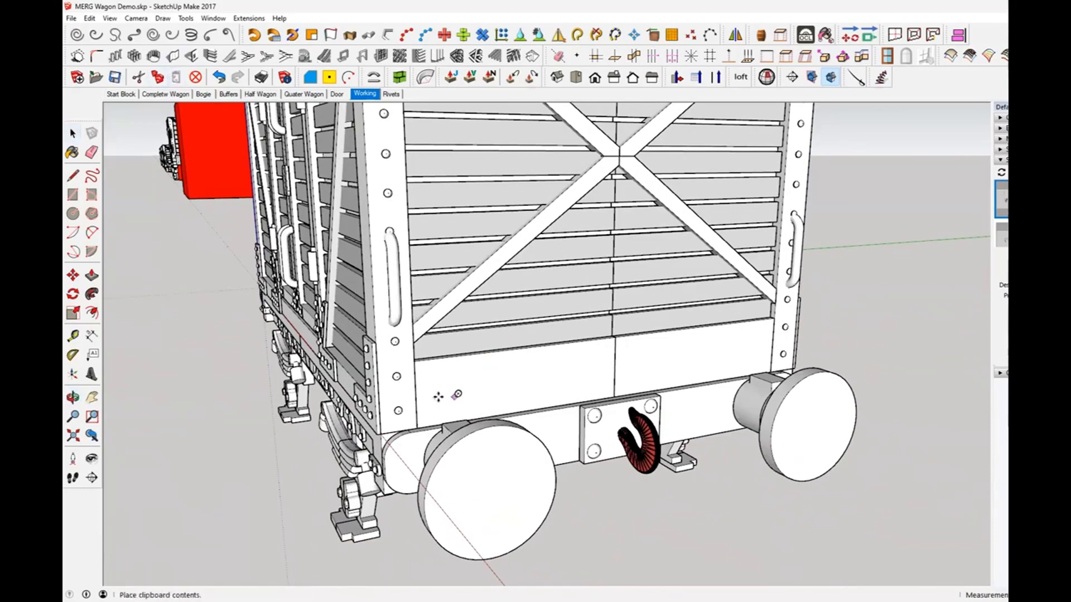
pyautogui.scroll(2, 433, 393)
pyautogui.click(410, 385)
pyautogui.moveTo(411, 383); pyautogui.dragTo(433, 378, button='middle')
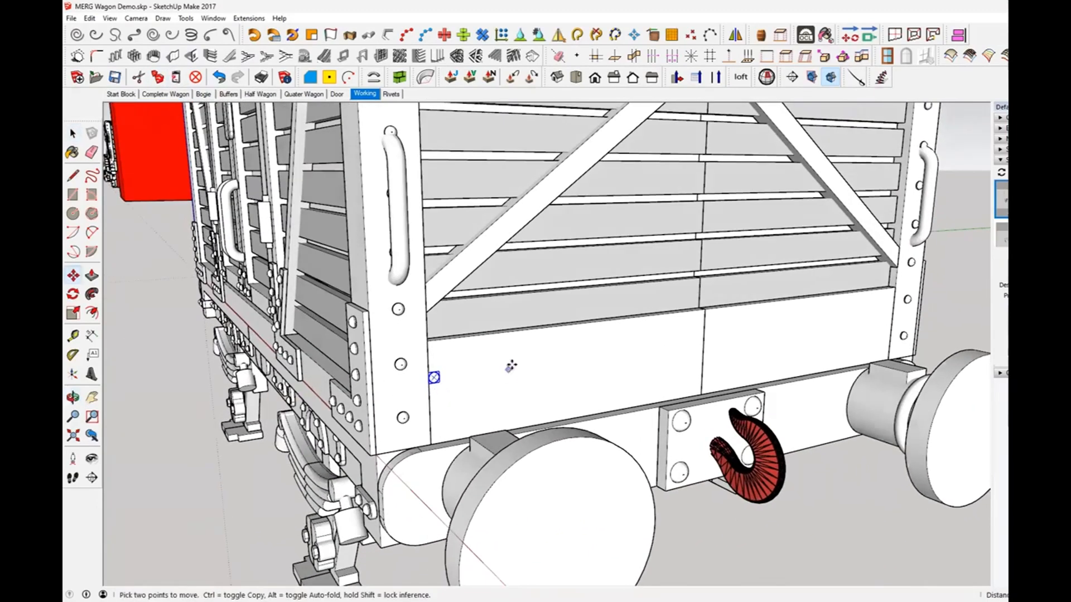
# - Create a guide line parallel to the end board's top edge, through the middle of the nearby corner-post rivet
pyautogui.scroll(2, 511, 366)
pyautogui.moveTo(502, 363); pyautogui.dragTo(500, 363, button='middle')
pyautogui.press('t')
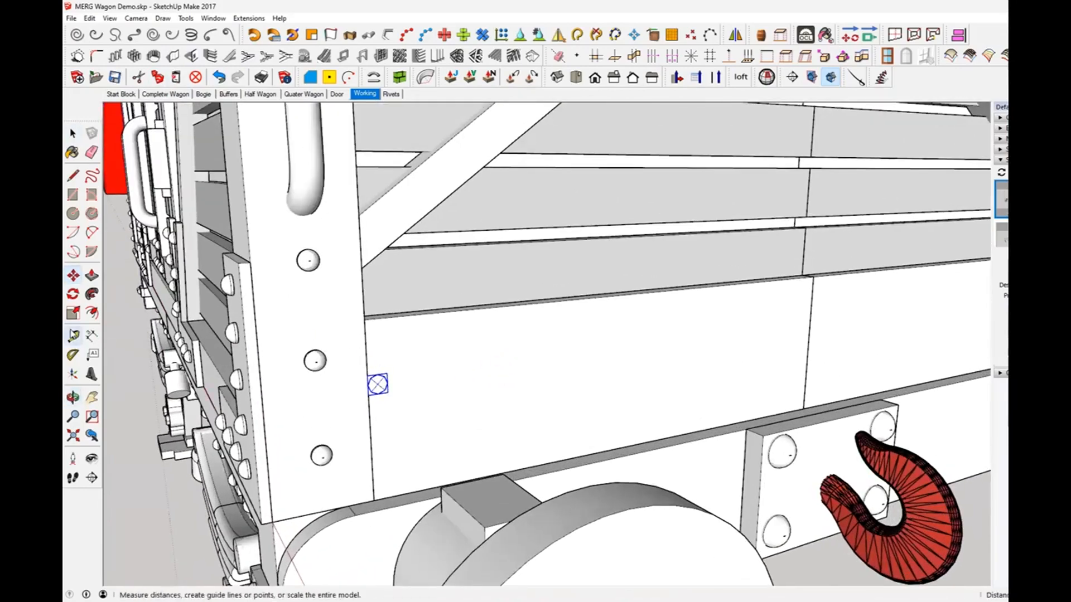
pyautogui.click(406, 316)
pyautogui.click(394, 352)
pyautogui.click(72, 134)
# - Move the octagonal rivet up by its centre onto the guide line, level with the neighbouring corner-post rivet
pyautogui.scroll(2, 375, 390)
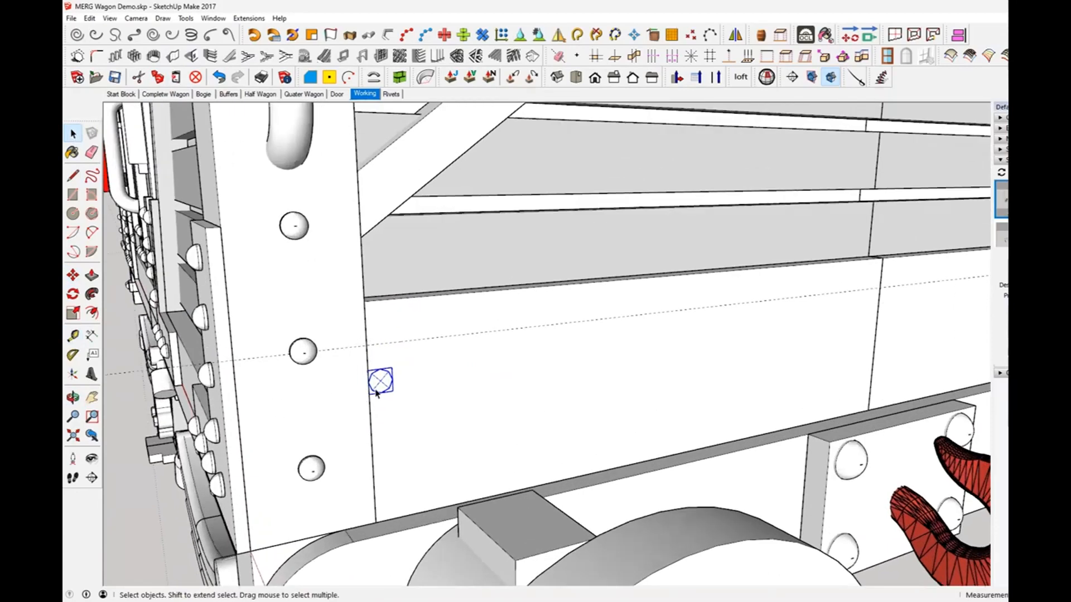
pyautogui.scroll(1, 377, 393)
pyautogui.click(73, 275)
pyautogui.click(380, 378)
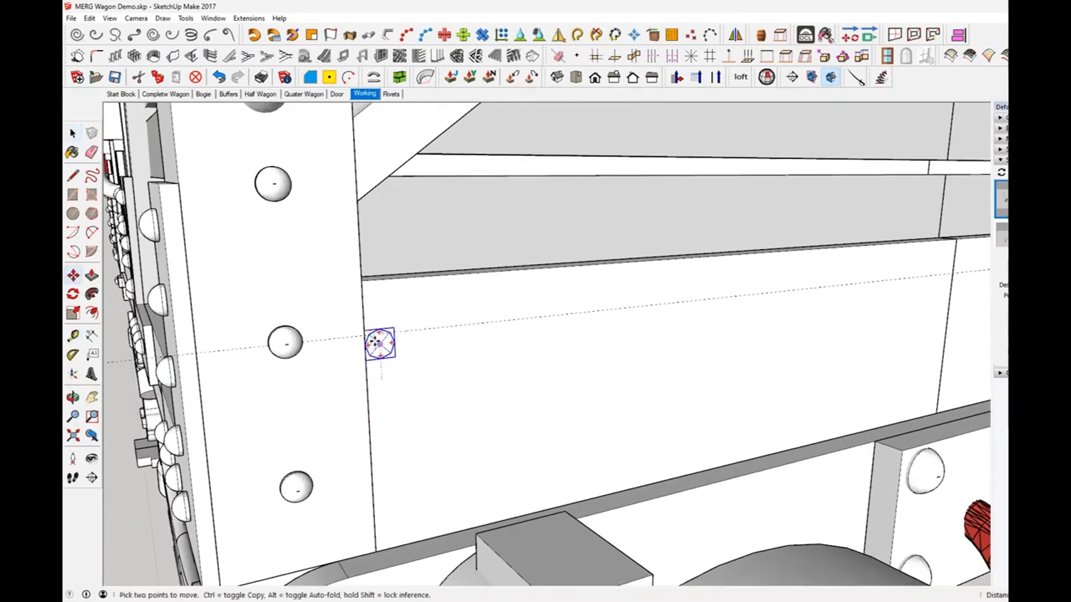
pyautogui.click(381, 334)
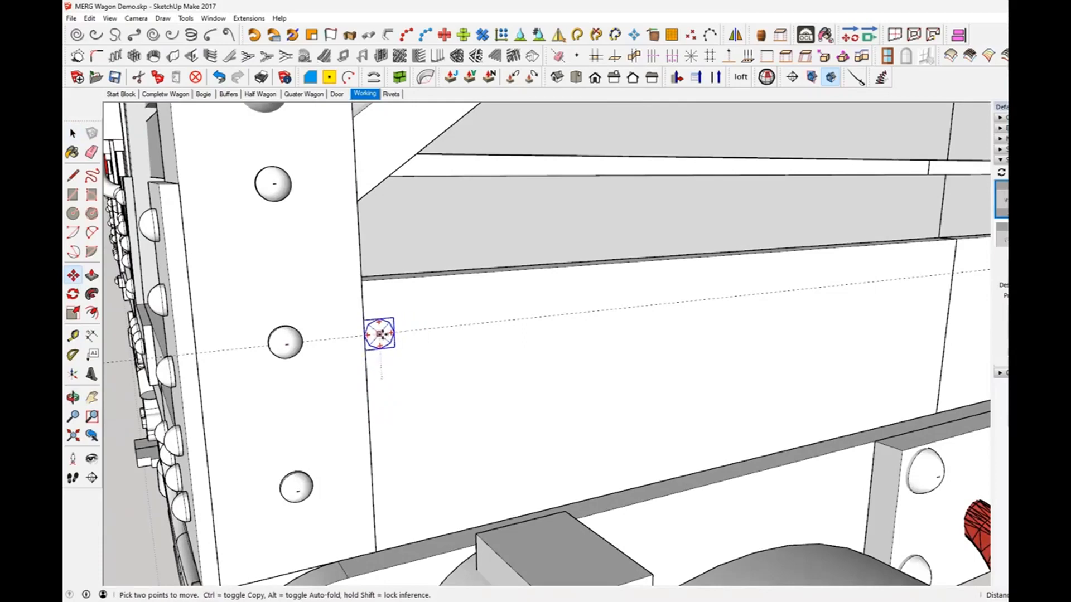
# - Select the wagon body at the corner-post rivet and turn on X-ray display to look inside its end
pyautogui.scroll(1, 391, 341)
pyautogui.scroll(1, 390, 341)
pyautogui.moveTo(390, 341); pyautogui.dragTo(500, 378, button='middle')
pyautogui.moveTo(407, 375); pyautogui.dragTo(259, 361, button='middle')
pyautogui.press('space')
pyautogui.click(255, 359)
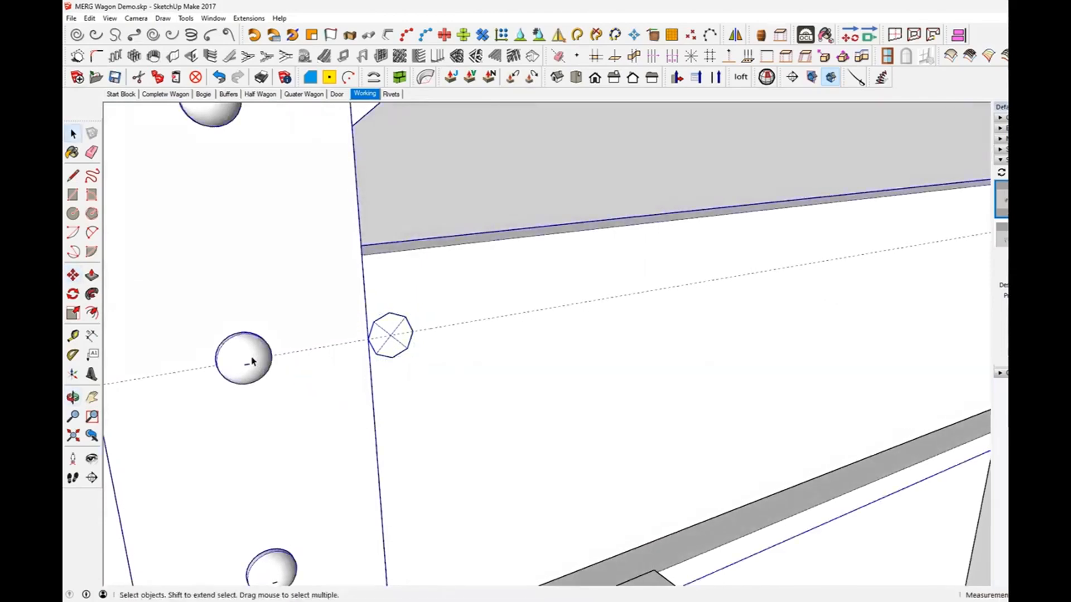
pyautogui.moveTo(245, 362); pyautogui.dragTo(171, 382, button='middle')
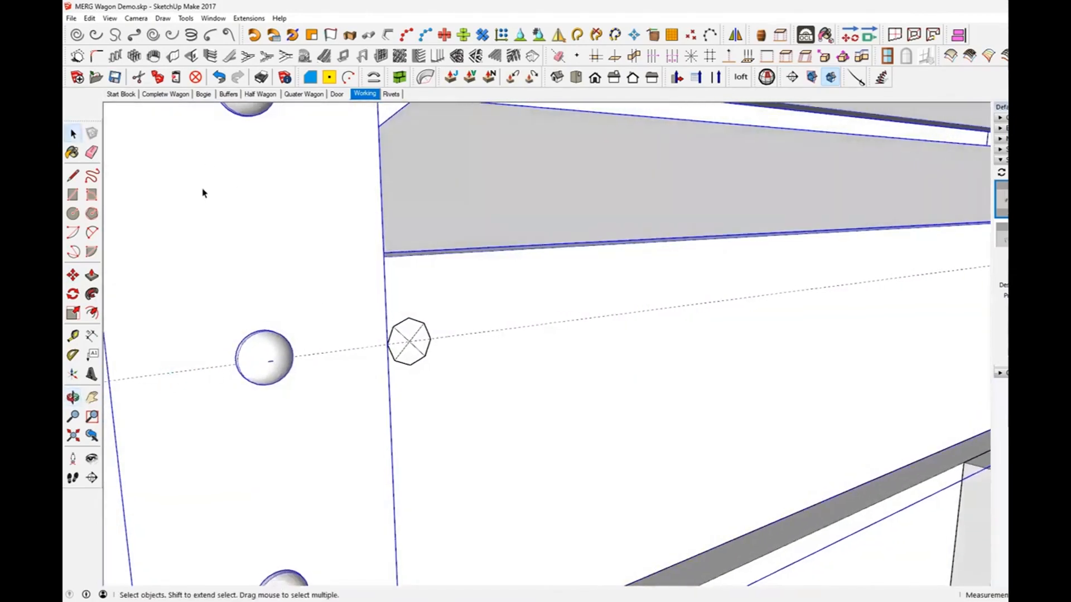
pyautogui.click(110, 18)
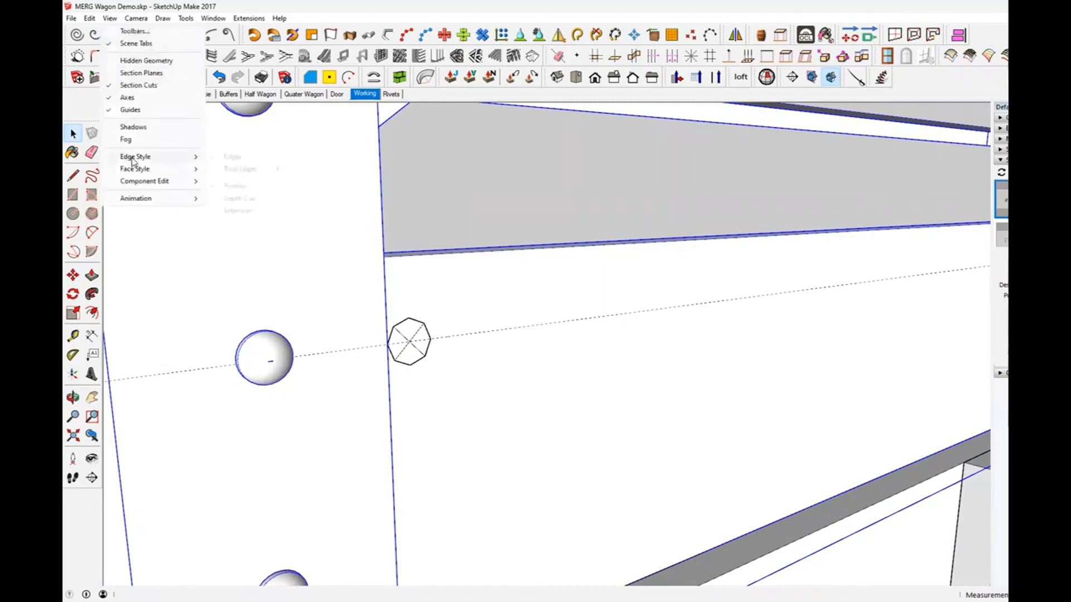
pyautogui.moveTo(137, 168)
pyautogui.click(226, 168)
pyautogui.moveTo(243, 380); pyautogui.dragTo(341, 418, button='middle')
pyautogui.scroll(-5, 339, 413)
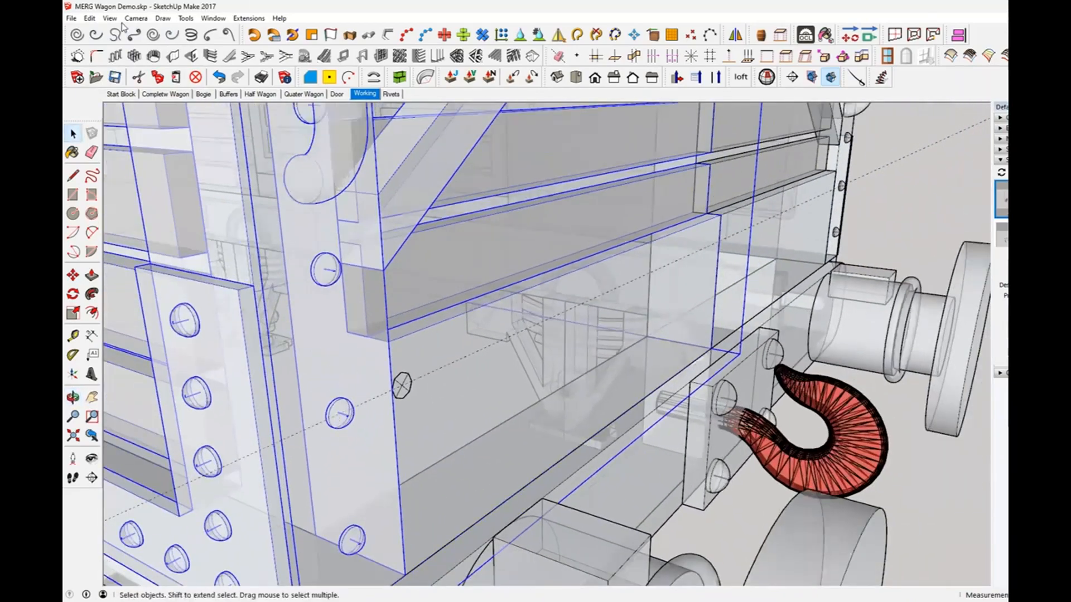
# - Turn off X-ray display and clear the wagon body selection
pyautogui.click(110, 18)
pyautogui.moveTo(155, 170)
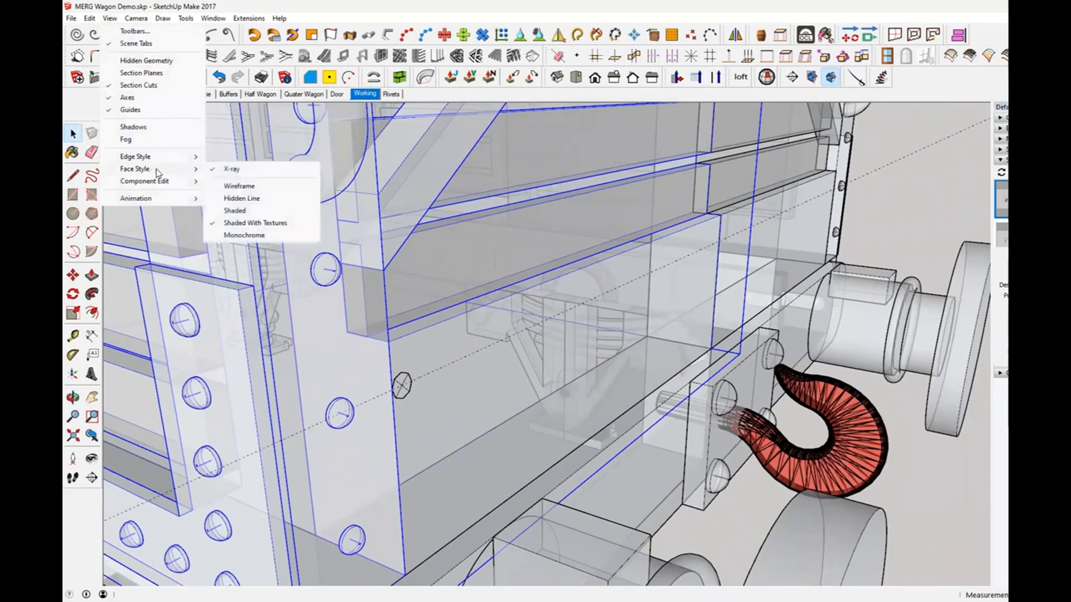
pyautogui.click(231, 169)
pyautogui.moveTo(432, 399); pyautogui.dragTo(322, 379, button='middle')
pyautogui.scroll(-4, 329, 374)
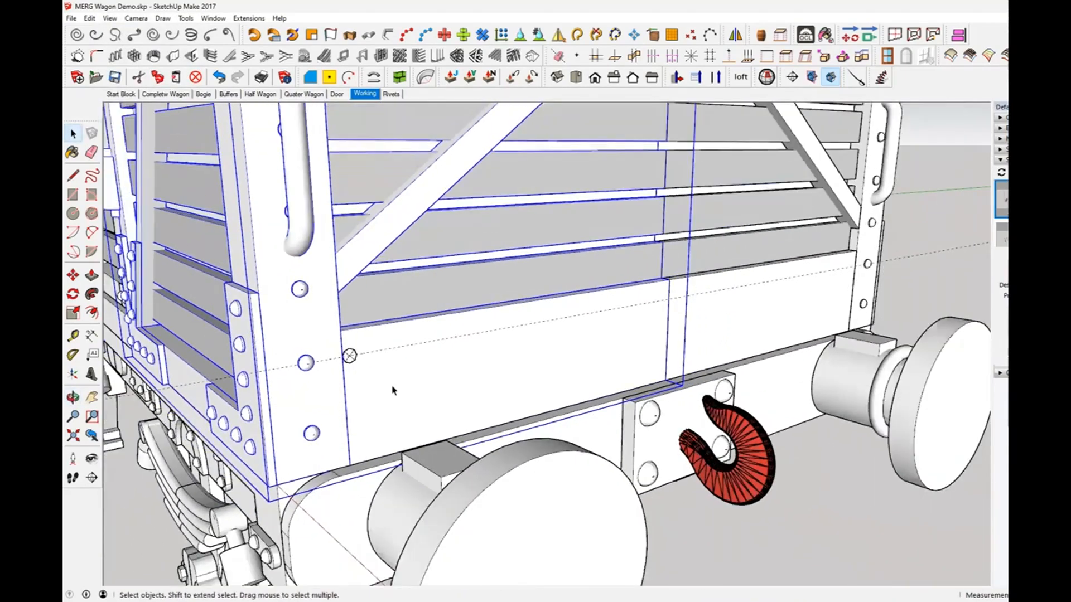
pyautogui.click(782, 565)
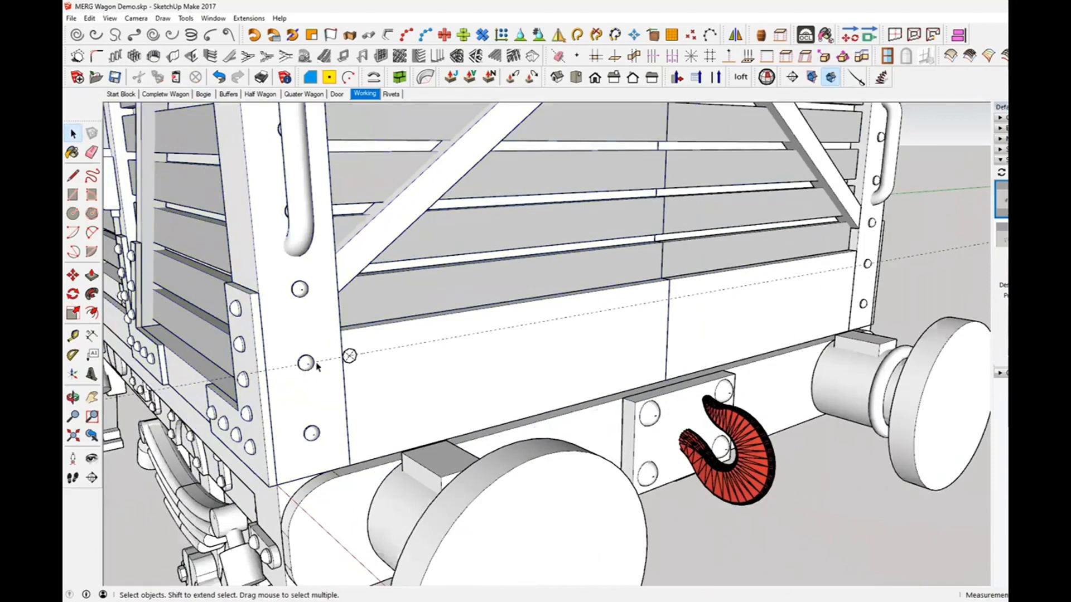
# - Insert the domed rivet component from the model's component library onto the end board, just below the octagonal rivet
pyautogui.click(999, 120)
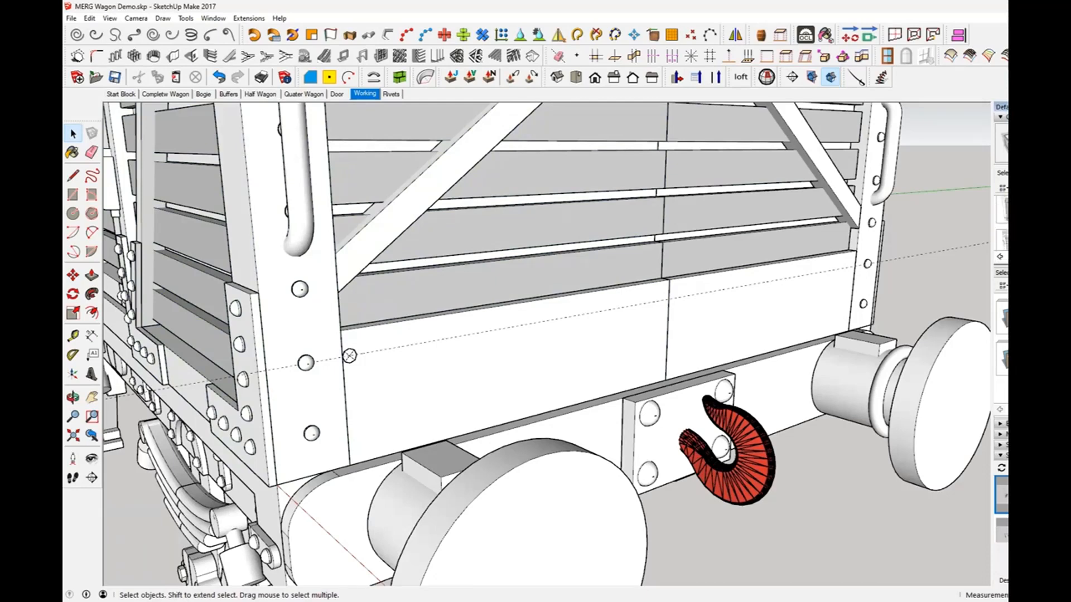
pyautogui.moveTo(1004, 265); pyautogui.dragTo(1004, 327)
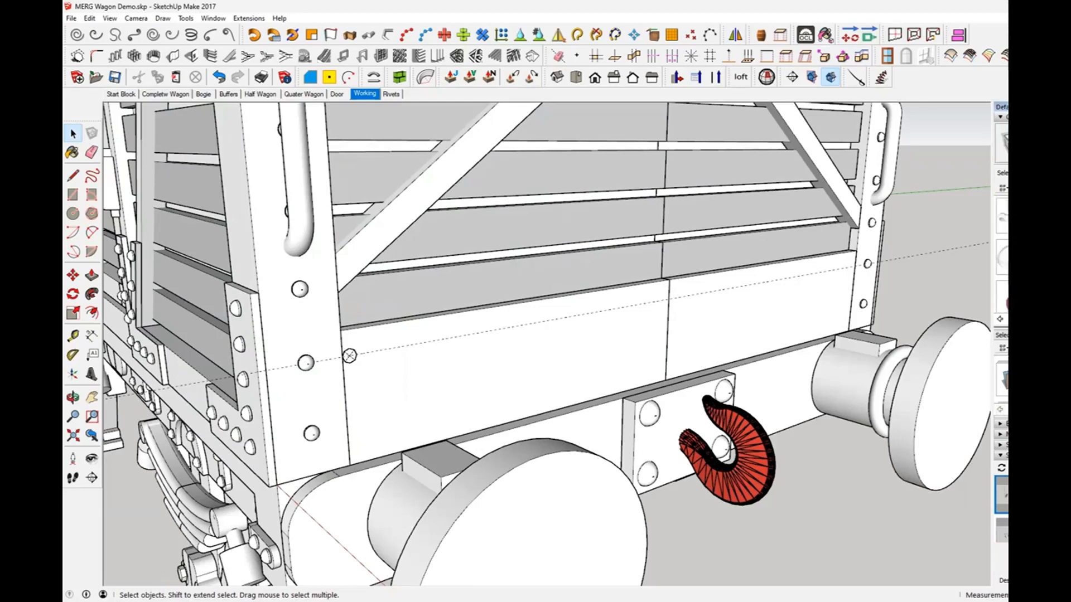
pyautogui.click(1002, 256)
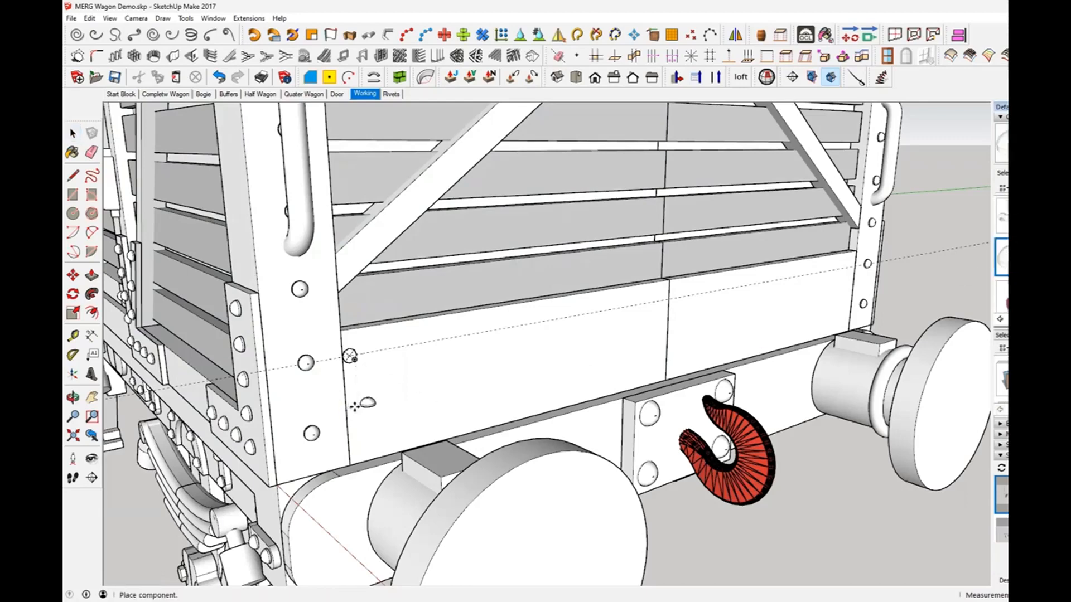
pyautogui.click(366, 391)
pyautogui.scroll(4, 369, 400)
pyautogui.moveTo(492, 412); pyautogui.dragTo(509, 363, button='middle')
pyautogui.scroll(4, 411, 287)
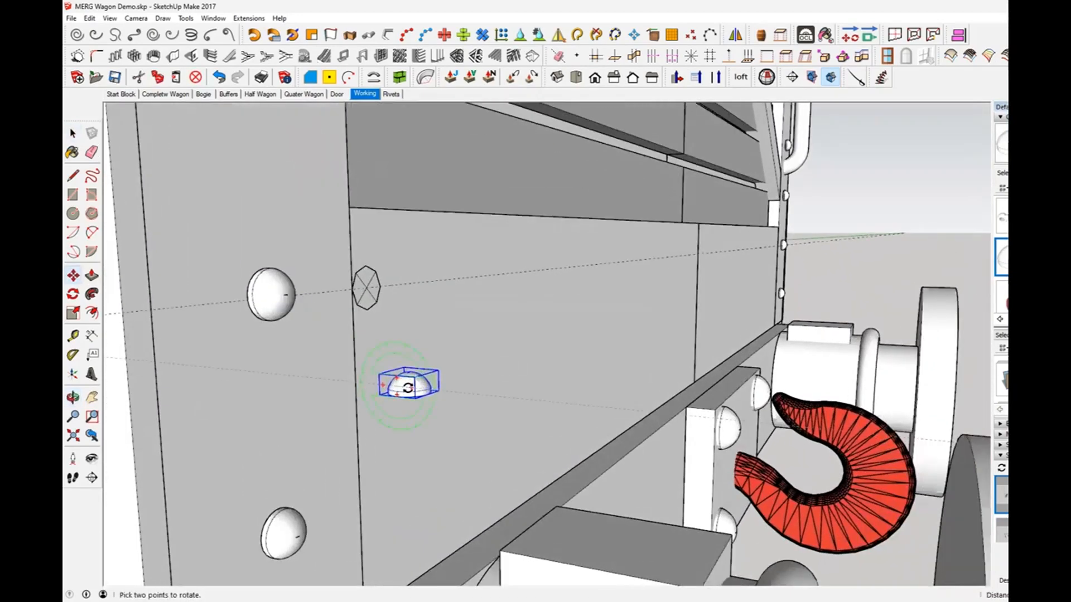
pyautogui.moveTo(412, 288); pyautogui.dragTo(366, 360, button='middle')
pyautogui.scroll(4, 415, 383)
pyautogui.moveTo(421, 390); pyautogui.dragTo(187, 394, button='middle')
pyautogui.moveTo(483, 374); pyautogui.dragTo(397, 378, button='middle')
pyautogui.moveTo(512, 375)
pyautogui.mouseDown(button='middle')
pyautogui.moveTo(269, 357)
pyautogui.moveTo(335, 237)
pyautogui.moveTo(400, 299)
pyautogui.moveTo(418, 349)
pyautogui.moveTo(507, 364)
pyautogui.mouseUp(button='middle')
pyautogui.press('space')
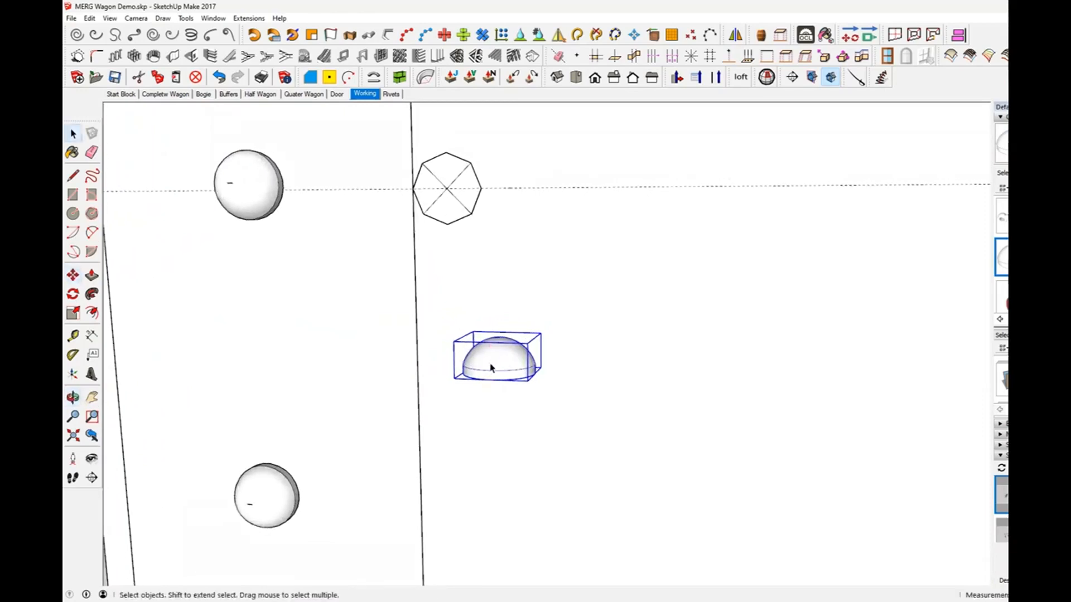
# - Rotate the inserted domed rivet a quarter turn about its base so the flat base stands vertical and the dome faces the corner post
pyautogui.moveTo(496, 370); pyautogui.dragTo(564, 262, button='middle')
pyautogui.scroll(3, 470, 363)
pyautogui.moveTo(471, 363); pyautogui.dragTo(474, 409, button='middle')
pyautogui.click(540, 440)
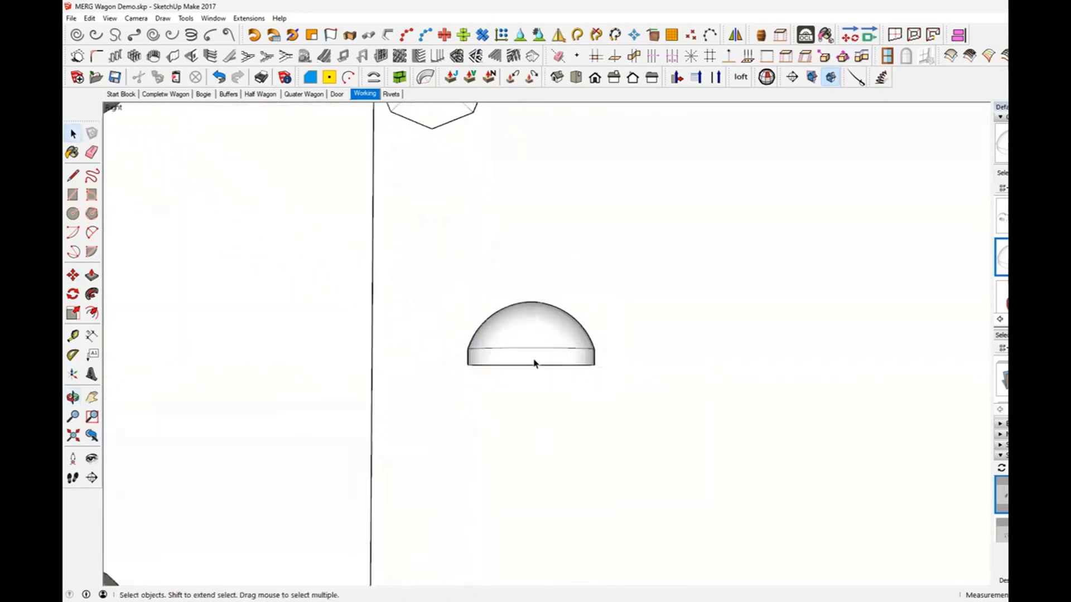
pyautogui.click(534, 353)
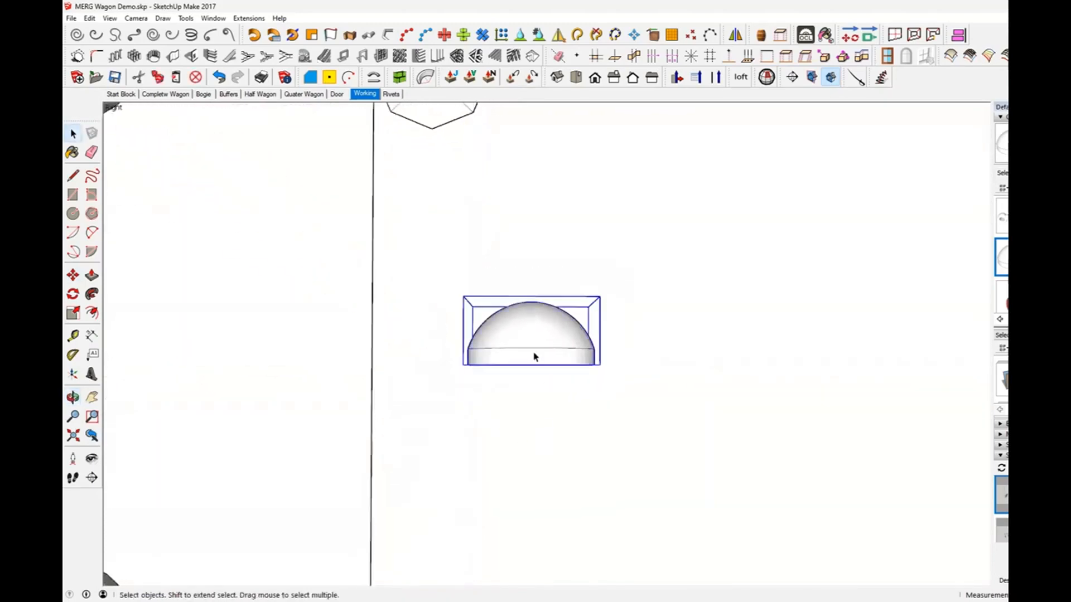
pyautogui.click(72, 293)
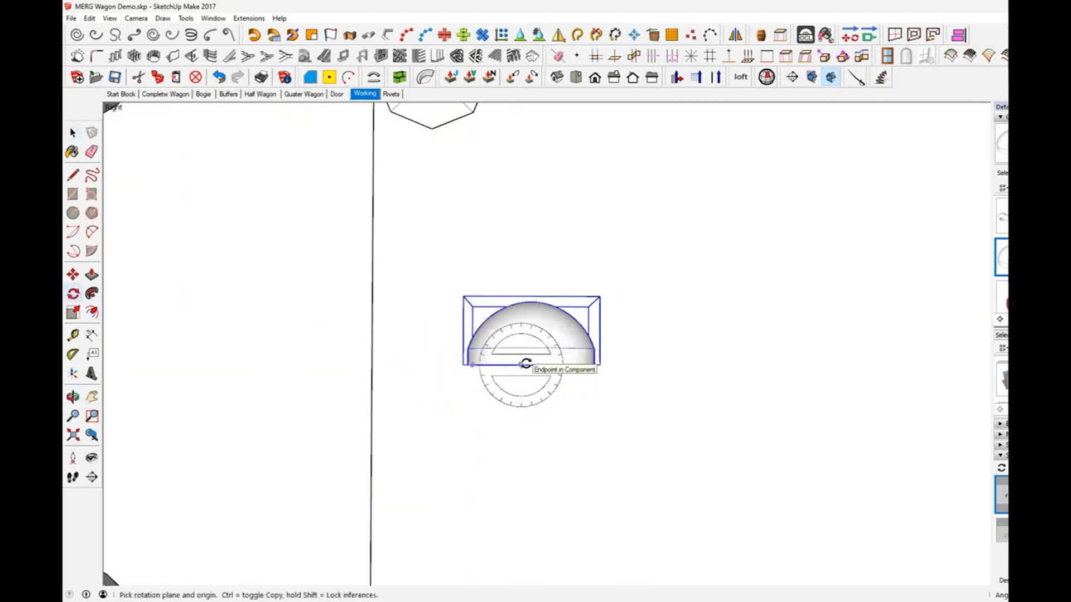
pyautogui.moveTo(520, 365); pyautogui.dragTo(573, 362)
pyautogui.click(573, 362)
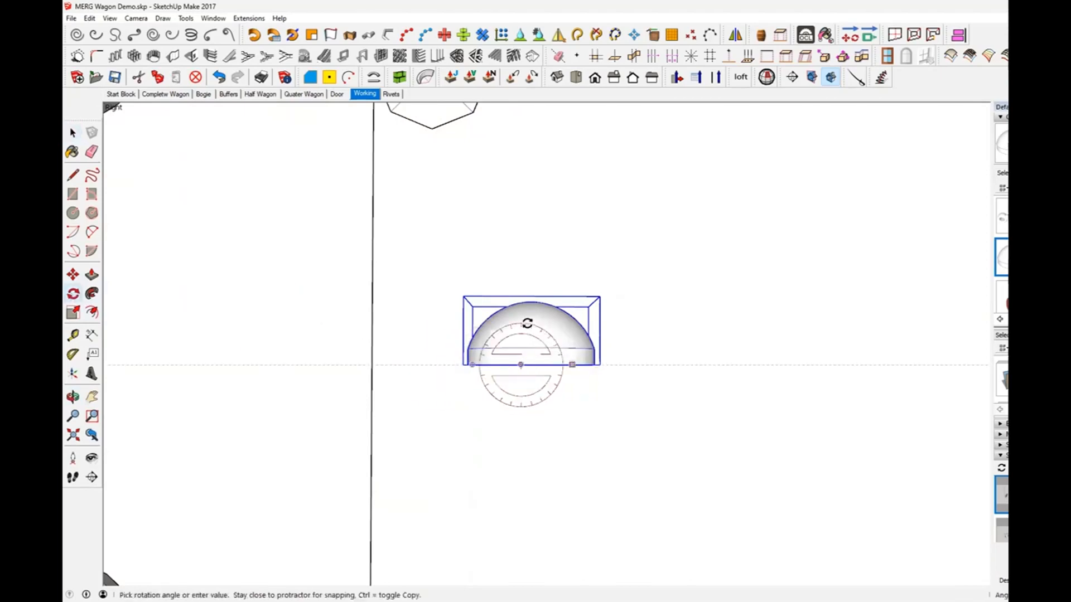
pyautogui.click(566, 363)
# - Edit the domed rivet, set its axes origin at the centre of its flat base with blue upright, and update the component axes
pyautogui.moveTo(651, 375); pyautogui.dragTo(394, 430, button='middle')
pyautogui.press('space')
pyautogui.doubleClick(515, 385)
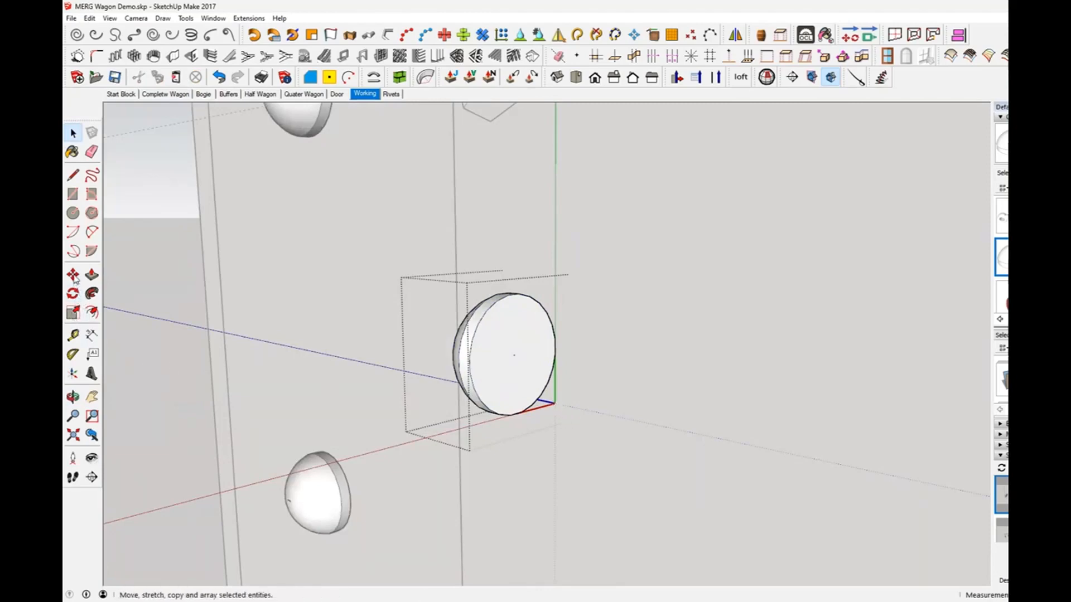
pyautogui.click(72, 373)
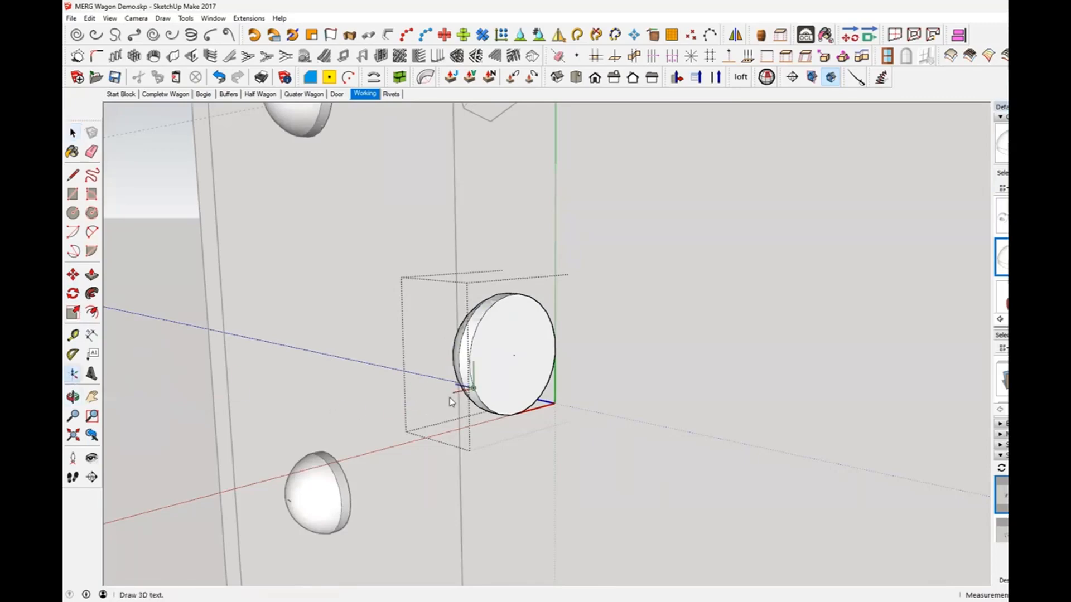
pyautogui.click(515, 356)
pyautogui.click(405, 384)
pyautogui.click(647, 384)
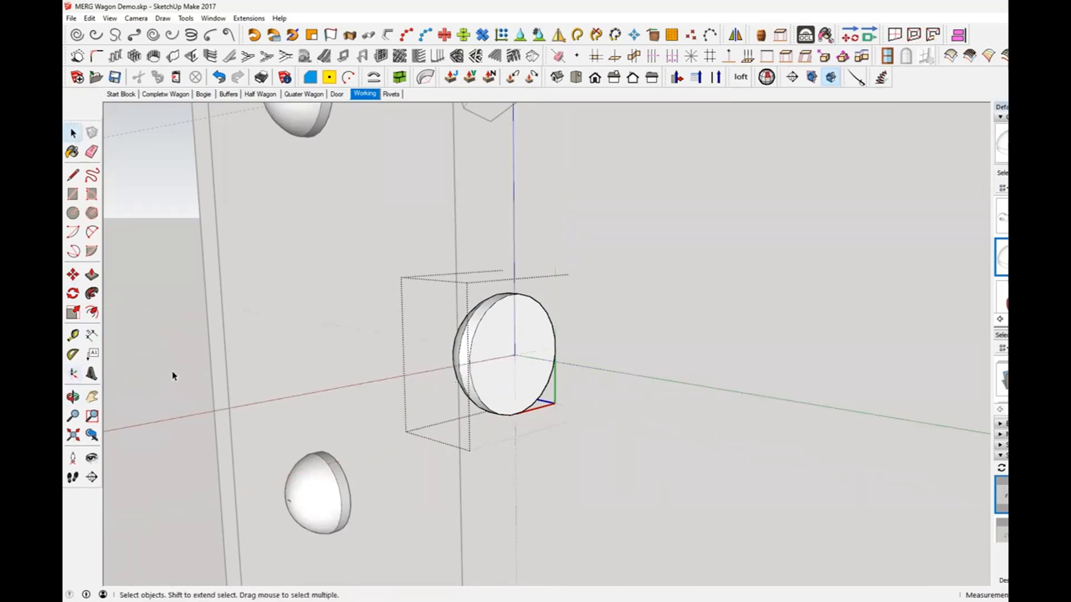
pyautogui.click(344, 347)
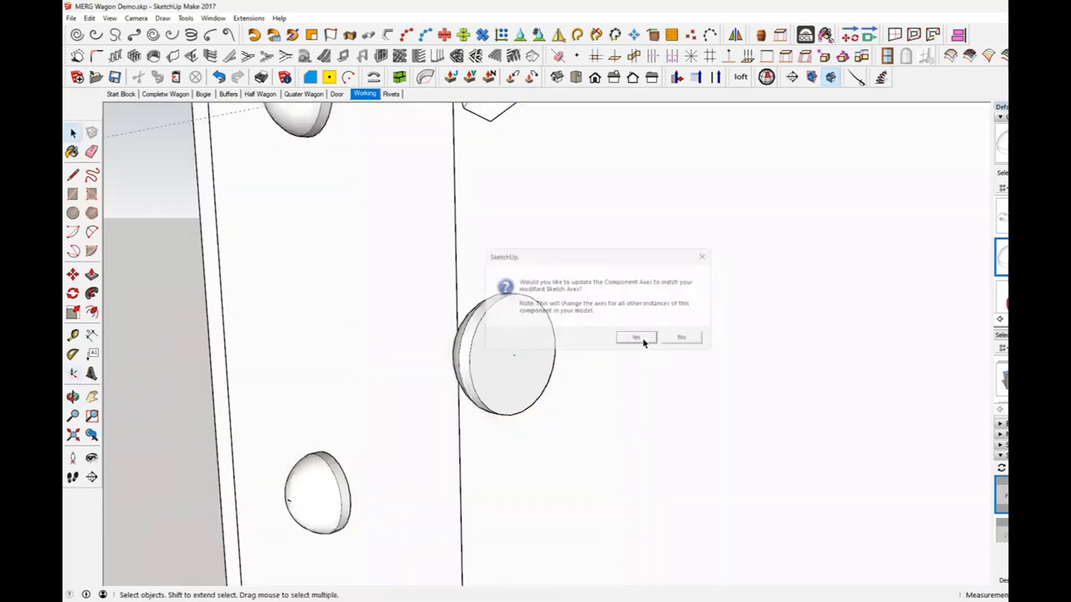
pyautogui.click(639, 337)
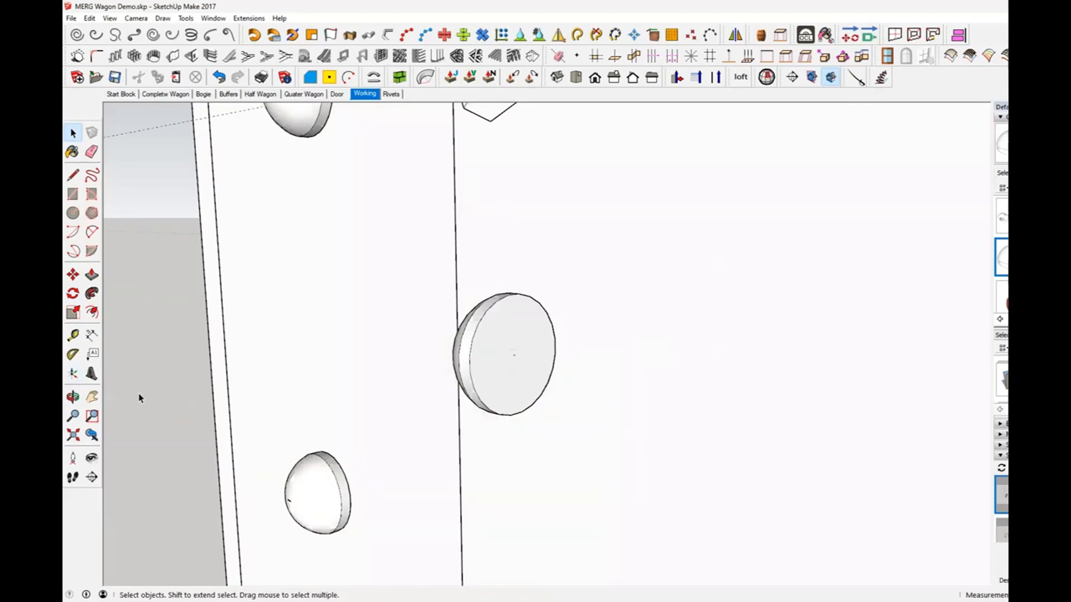
# - Select all instances of the domed rivet and replace them with the octagonal rivet component across the wagon
pyautogui.moveTo(146, 401); pyautogui.dragTo(520, 217, button='middle')
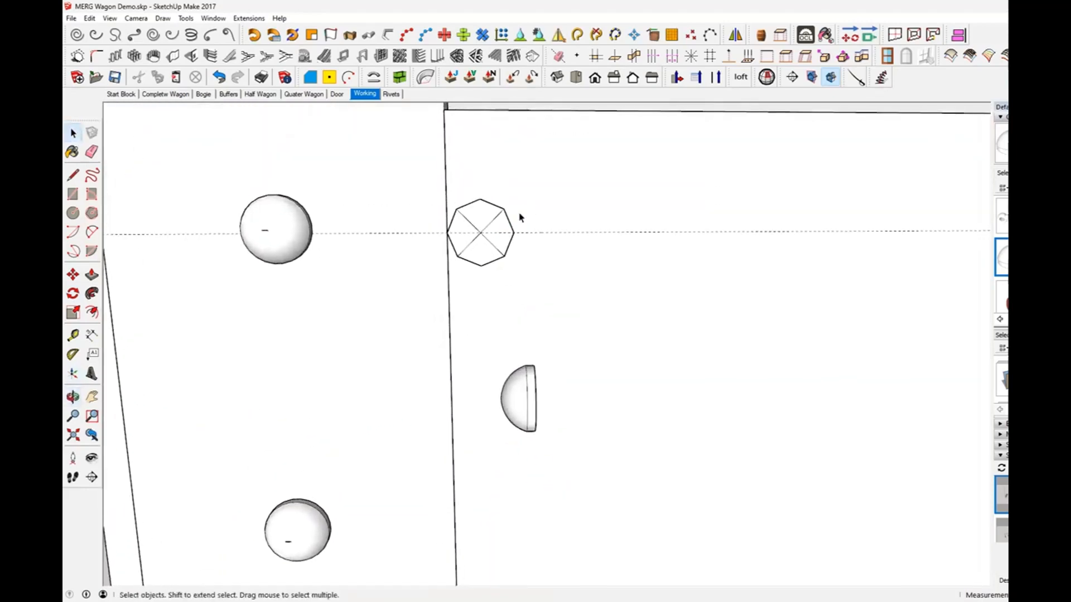
pyautogui.click(525, 404)
pyautogui.rightClick(525, 404)
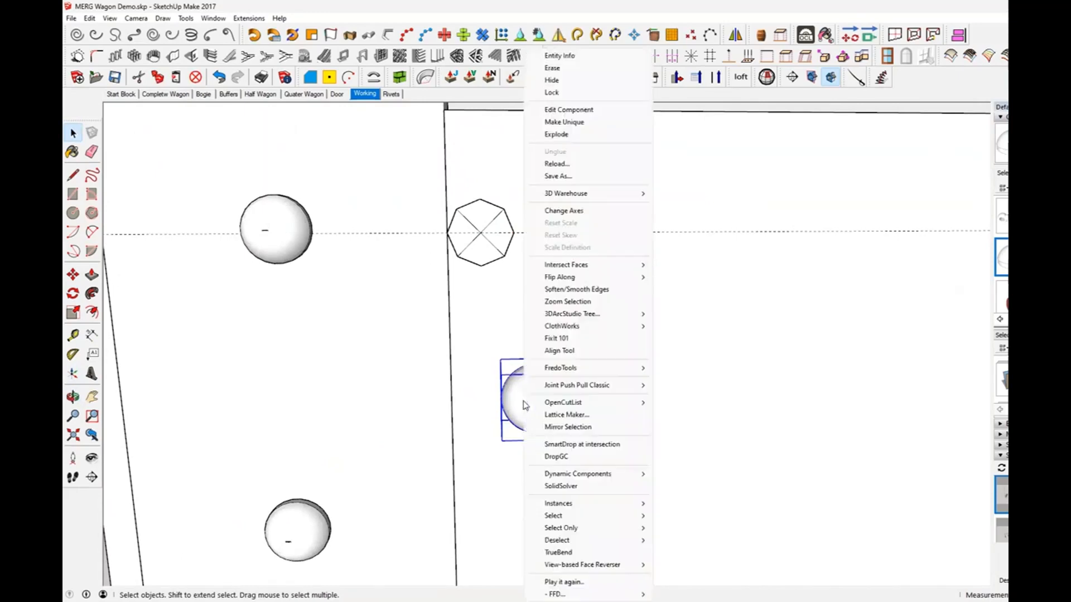
pyautogui.moveTo(609, 505)
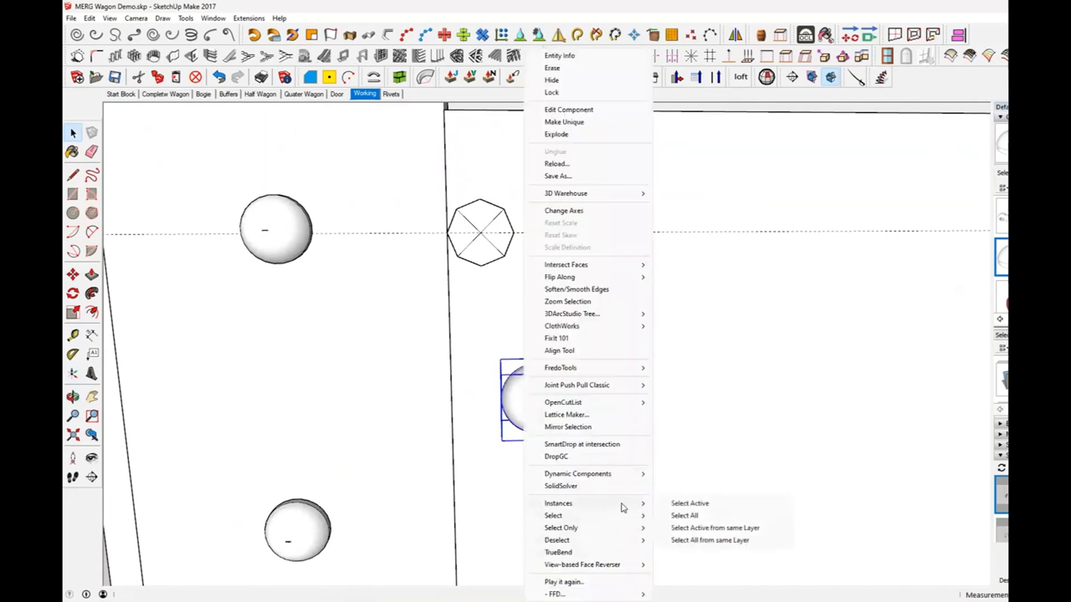
pyautogui.click(686, 516)
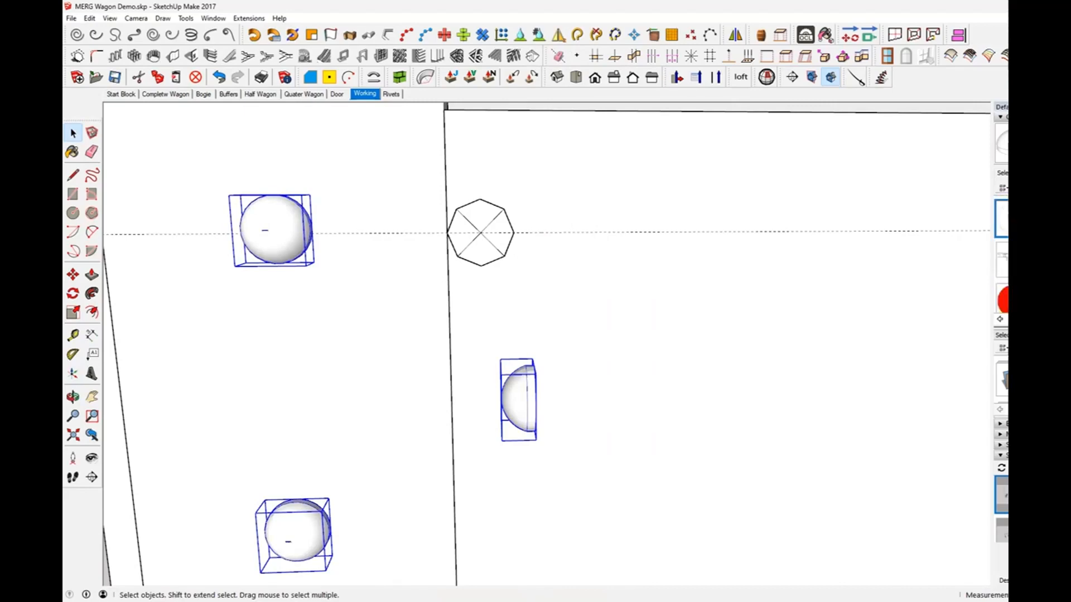
pyautogui.hotkey('ctrl', 'z')
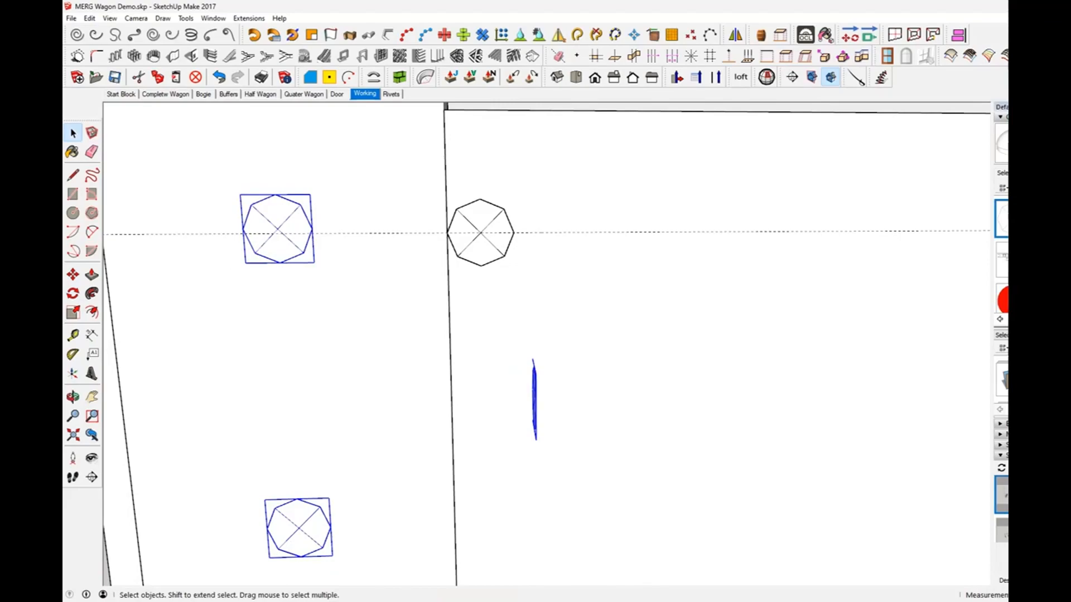
pyautogui.scroll(-8, 598, 374)
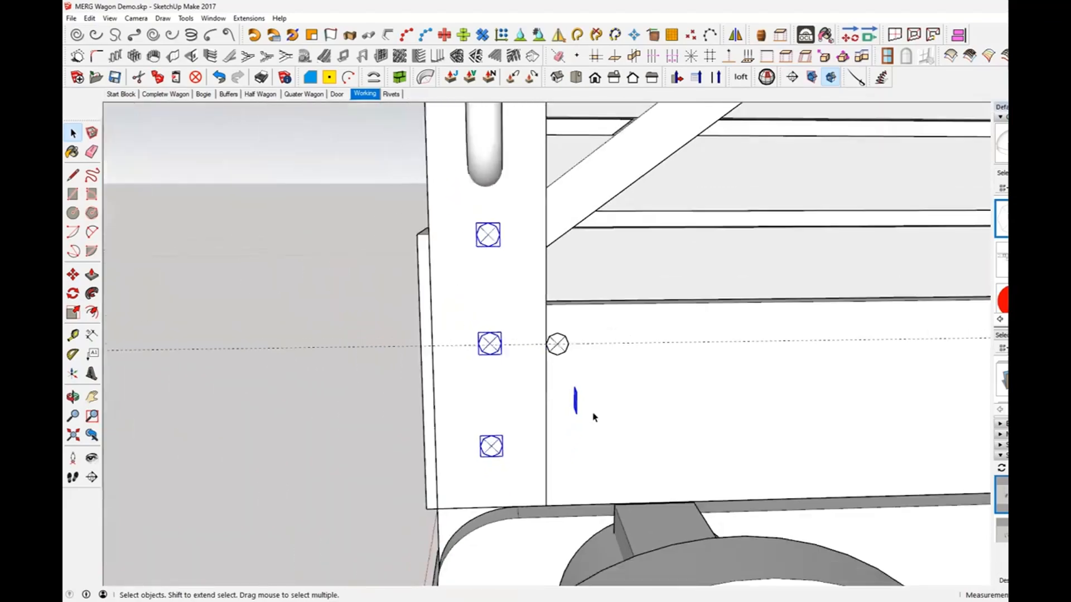
pyautogui.moveTo(591, 422); pyautogui.dragTo(903, 399, button='middle')
pyautogui.moveTo(837, 419); pyautogui.dragTo(780, 436, button='middle')
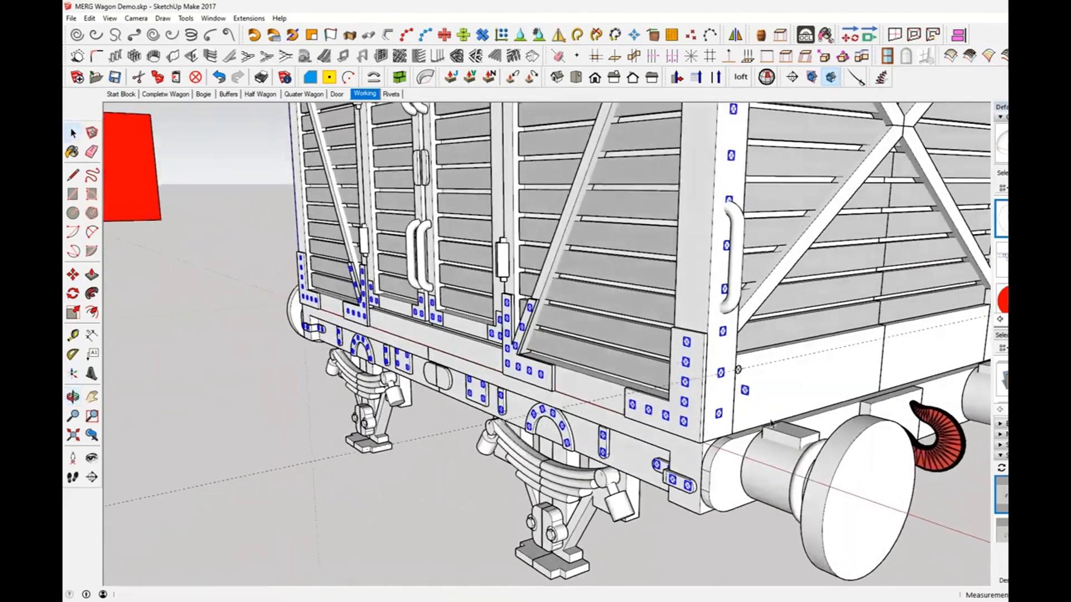